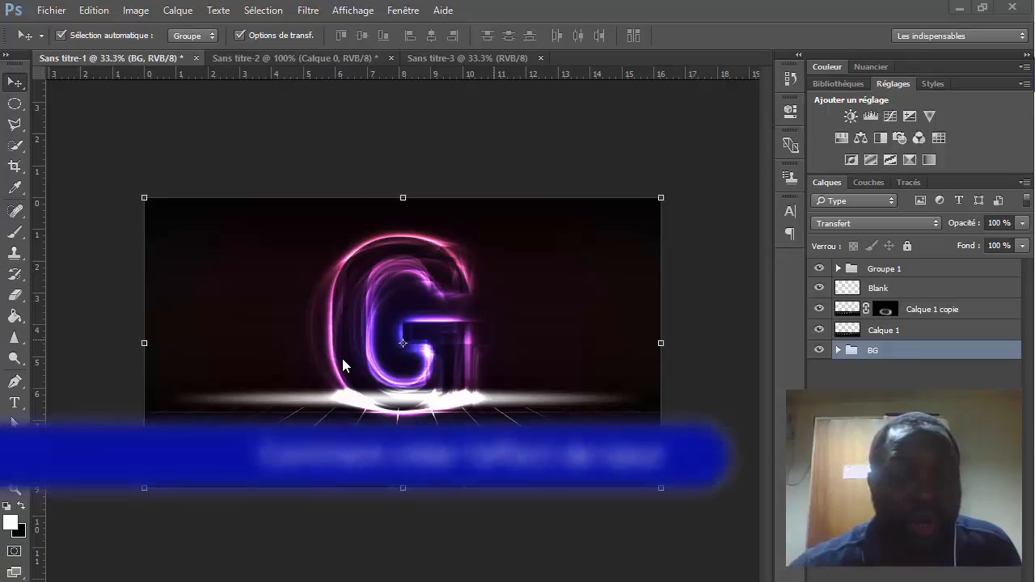
# Invert the white background of the Sans titre-3 document to black and convert it into a regular layer named BG.
pyautogui.click(458, 58)
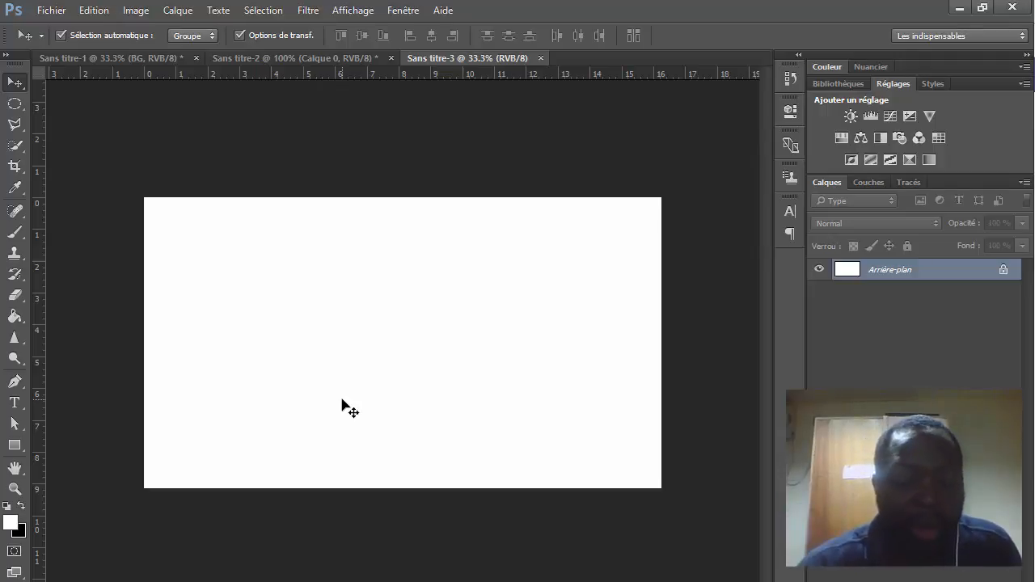
pyautogui.hotkey('ctrl', 'i')
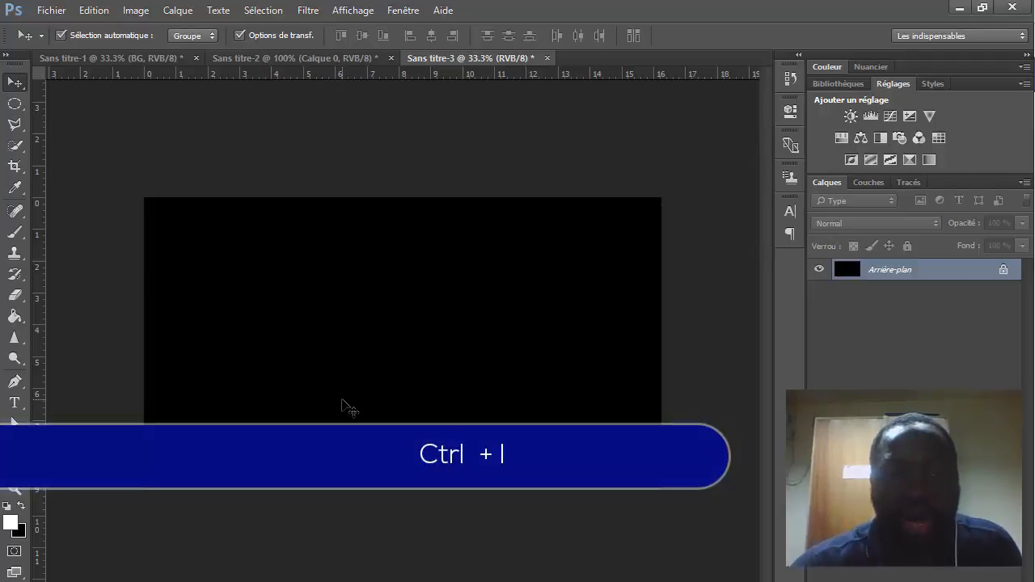
pyautogui.doubleClick(934, 273)
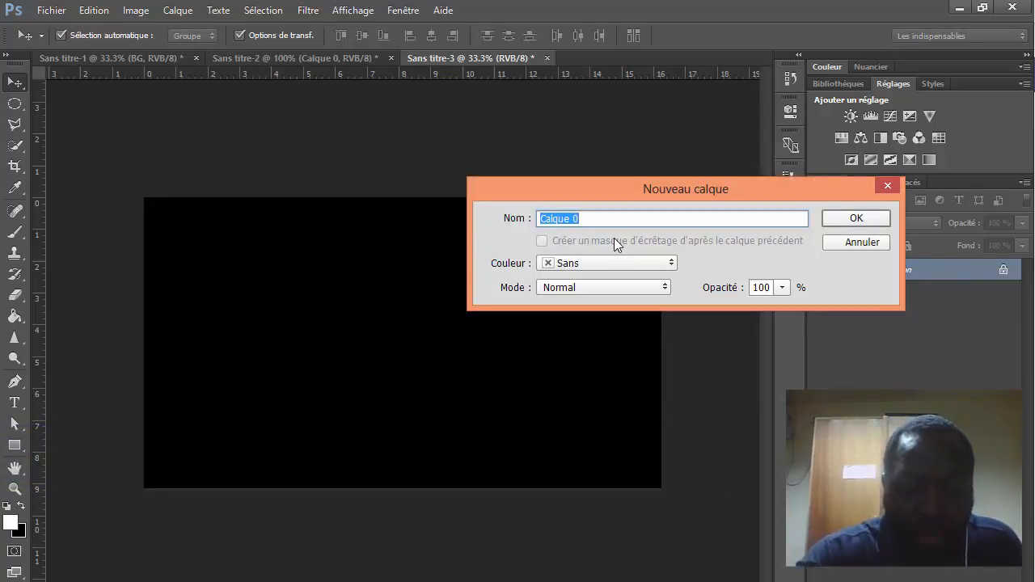
pyautogui.write('BG')
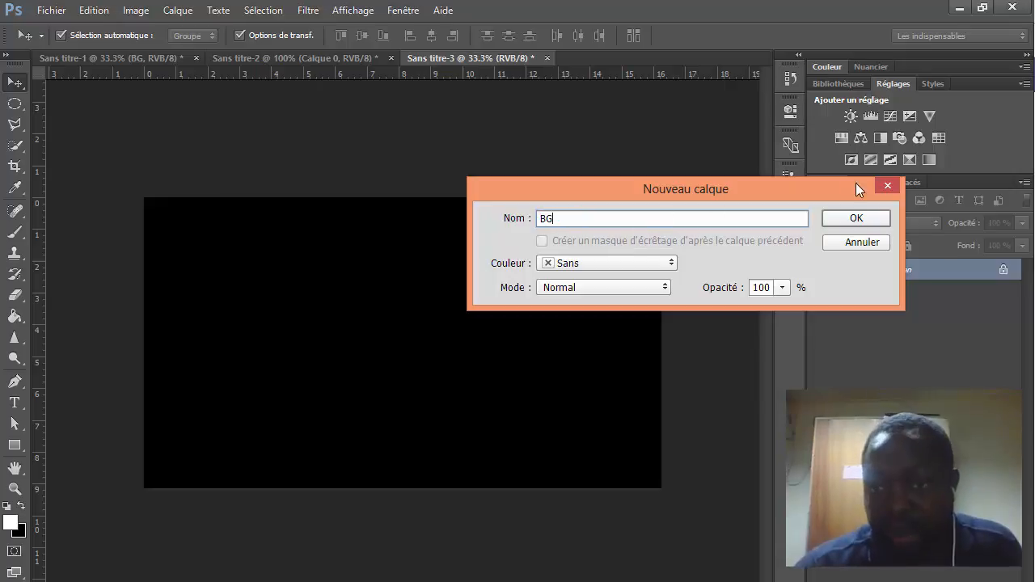
pyautogui.click(850, 220)
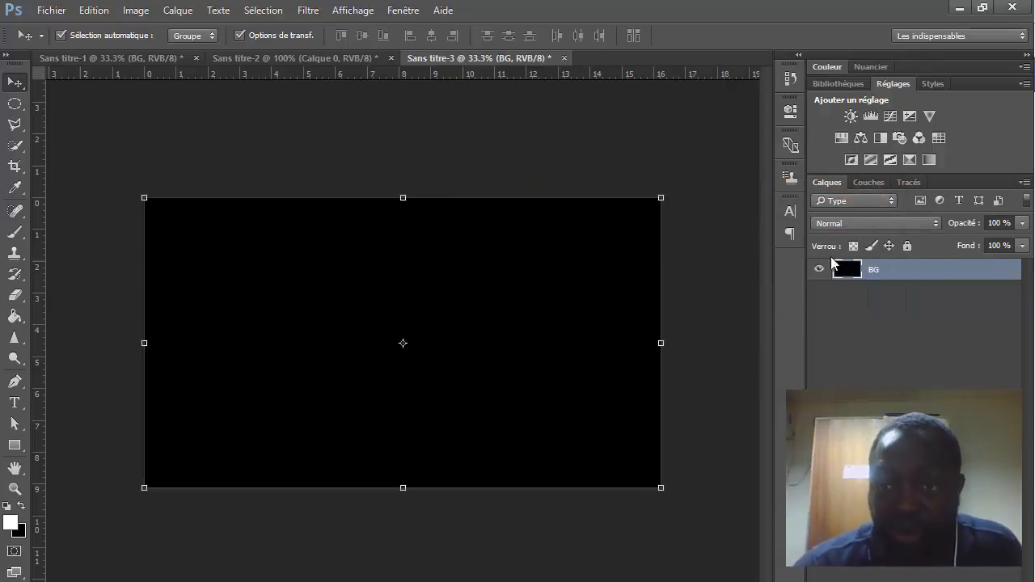
# Add a Gradient Overlay to the BG layer with a reversed linear black-to-white gradient at 30% opacity, 90° angle and 150% scale.
pyautogui.doubleClick(938, 272)
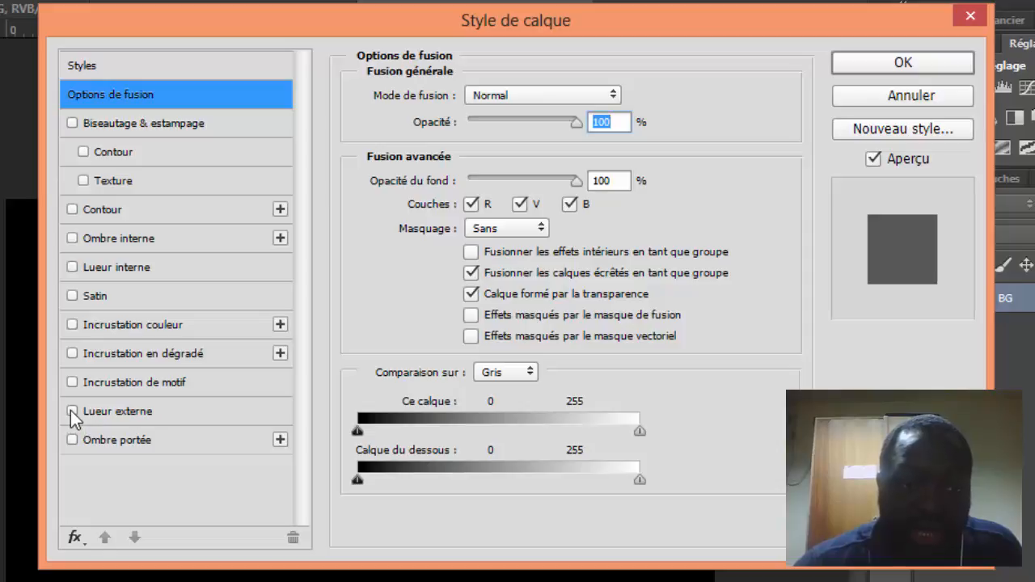
pyautogui.click(75, 351)
pyautogui.click(157, 354)
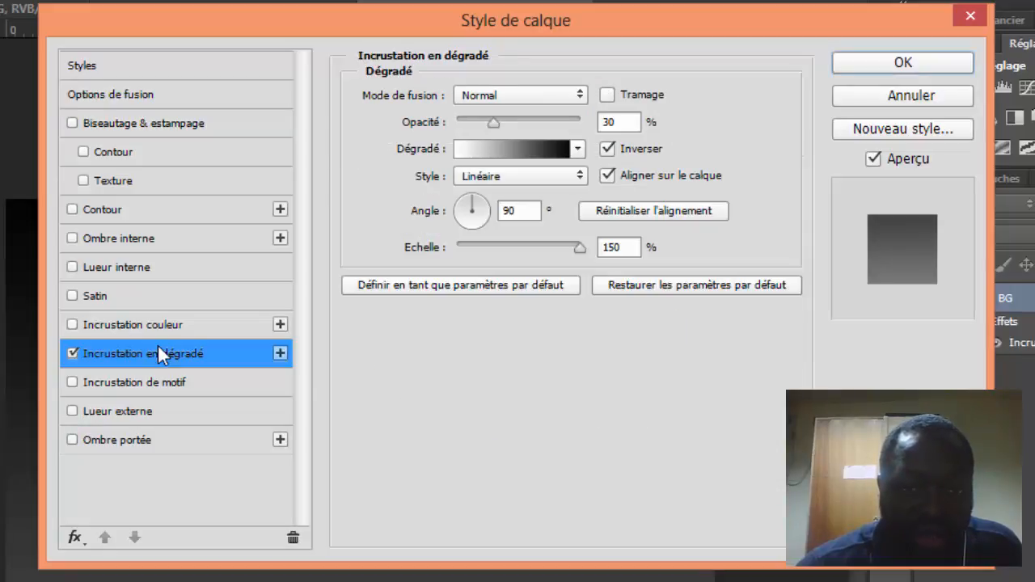
pyautogui.click(495, 148)
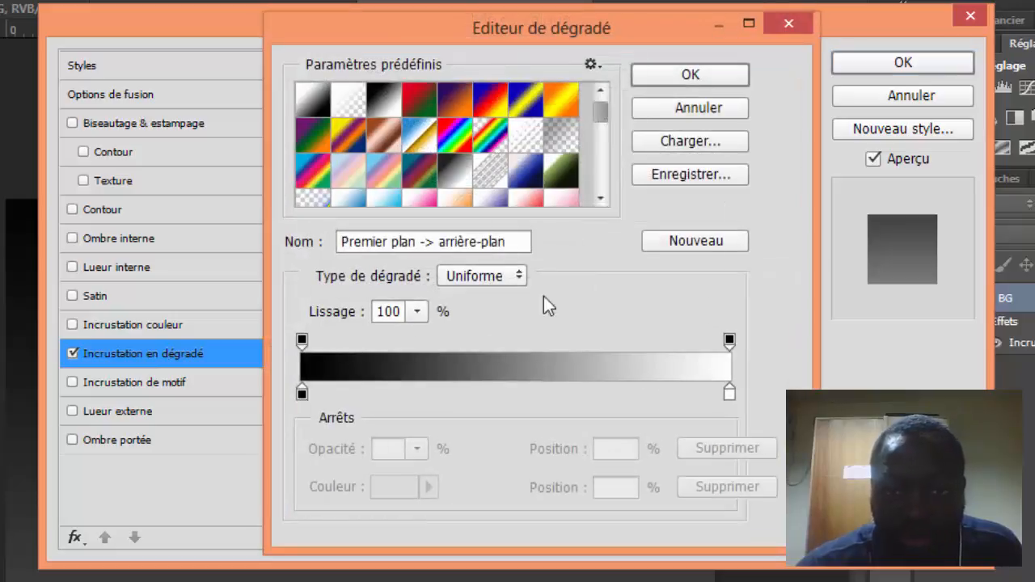
pyautogui.click(714, 78)
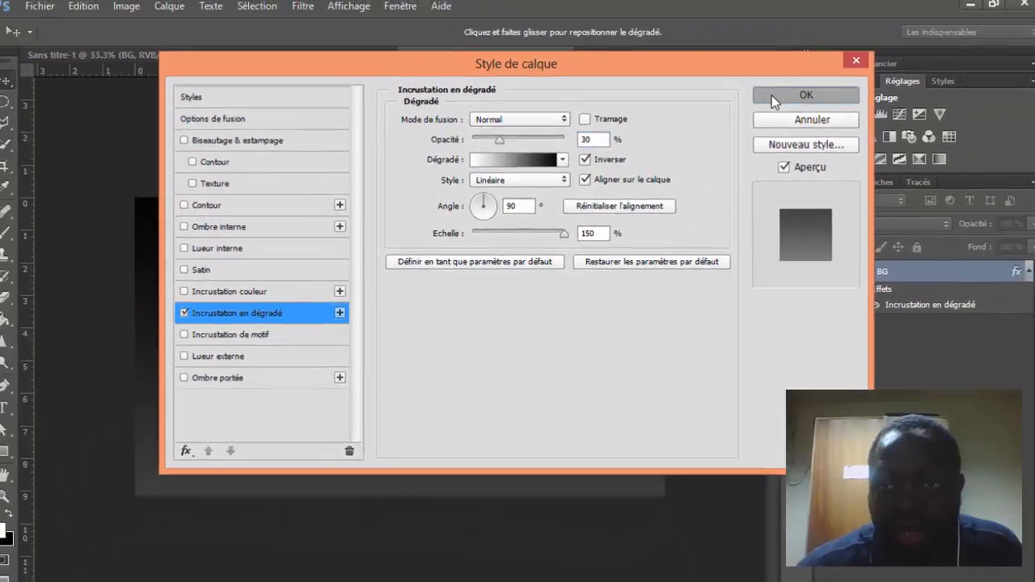
pyautogui.click(771, 96)
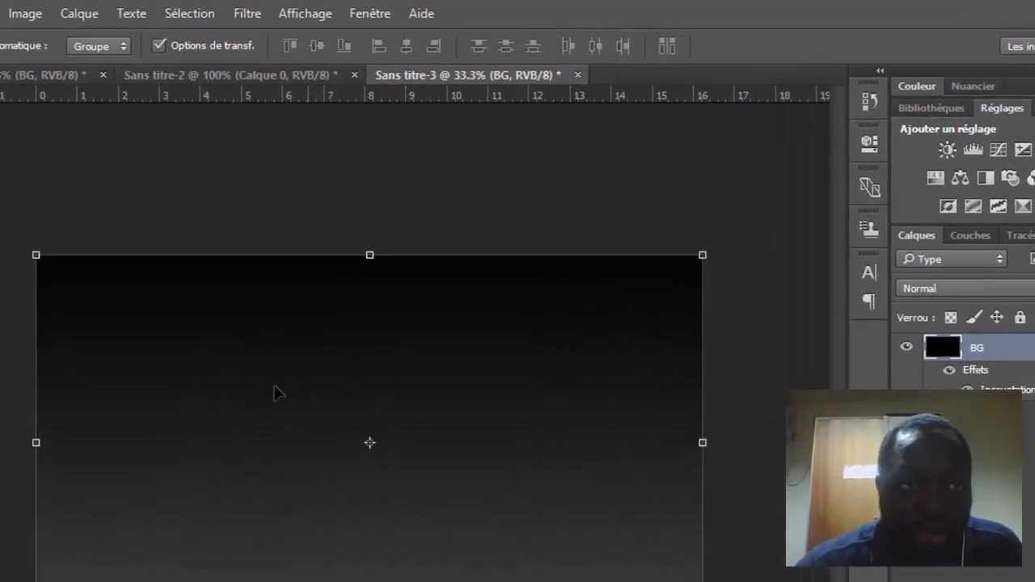
# Create a new gradient fill layer named LIGHT with the Couleur blending mode above the BG layer.
pyautogui.click(80, 14)
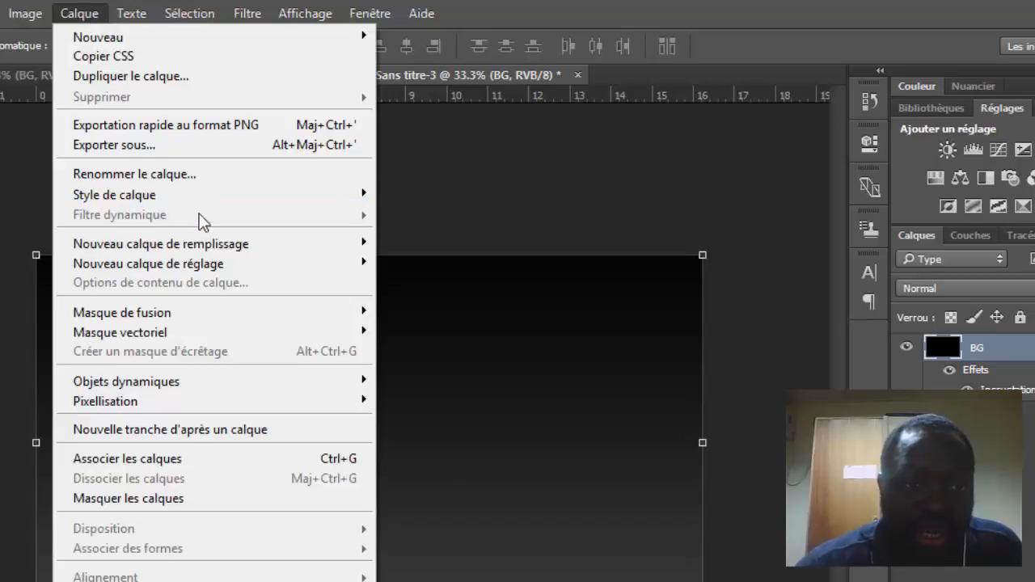
pyautogui.moveTo(290, 247)
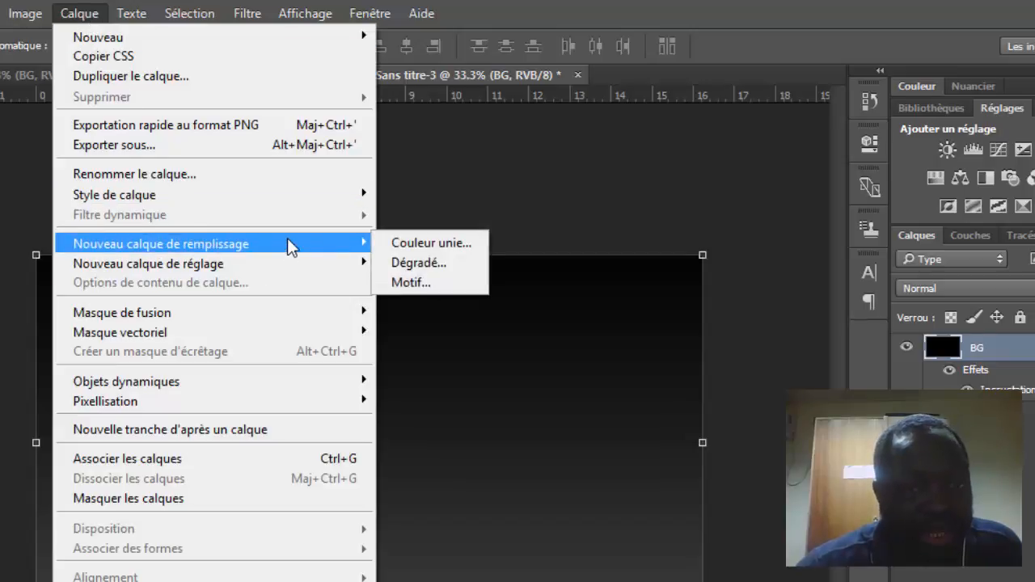
pyautogui.click(458, 263)
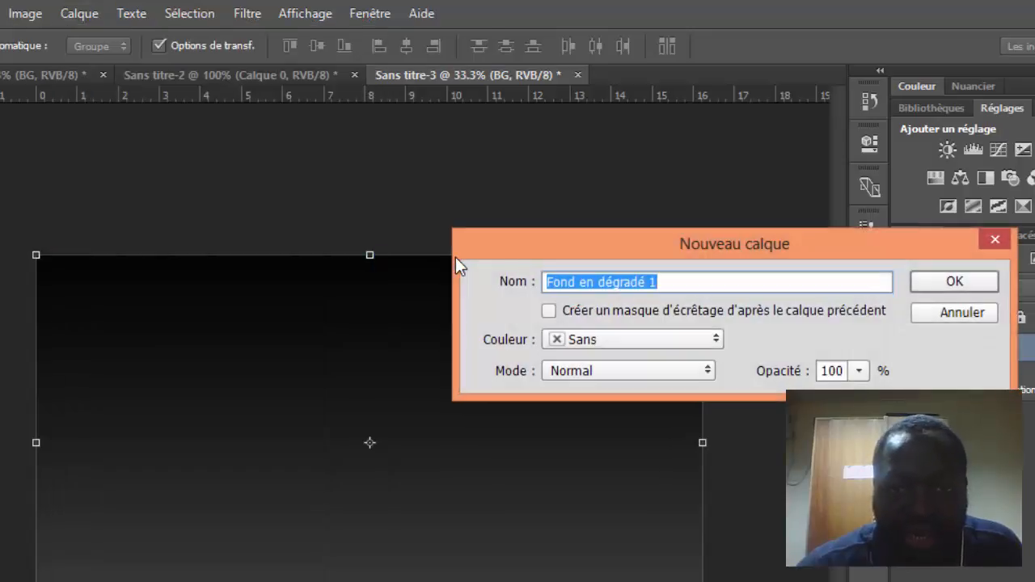
pyautogui.write('LIH')
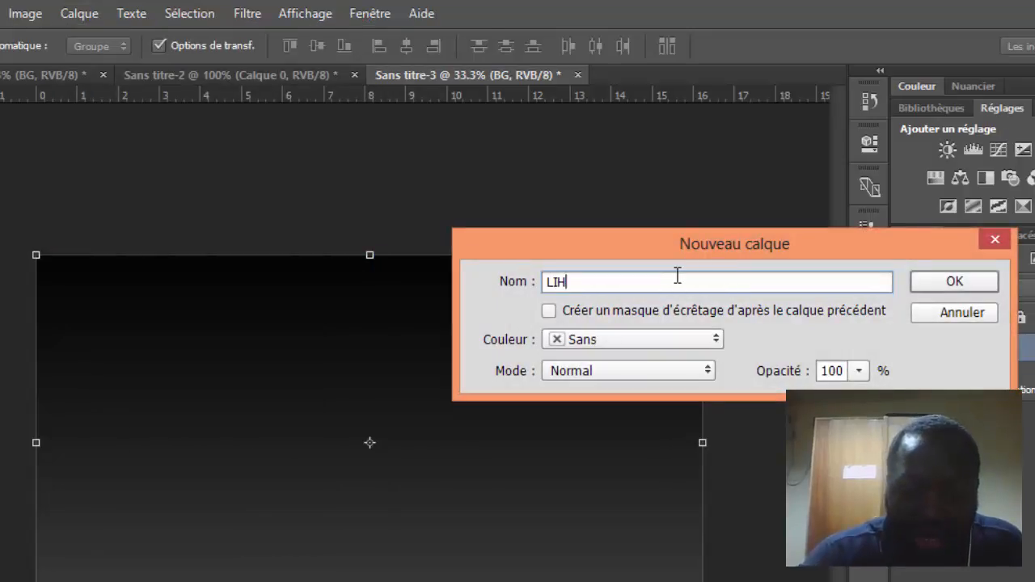
pyautogui.press('BackSpace')
pyautogui.write('GHT')
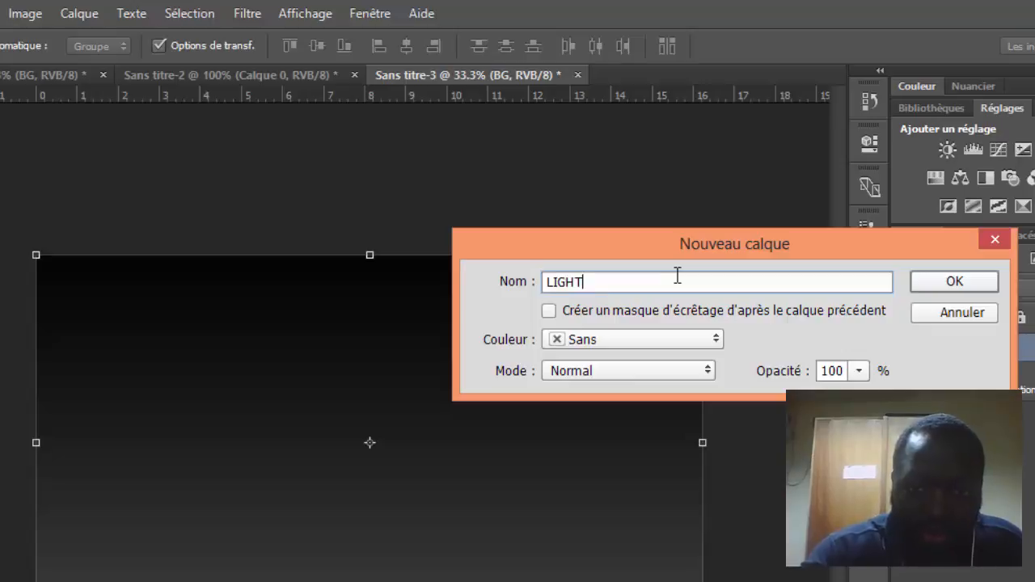
pyautogui.click(615, 372)
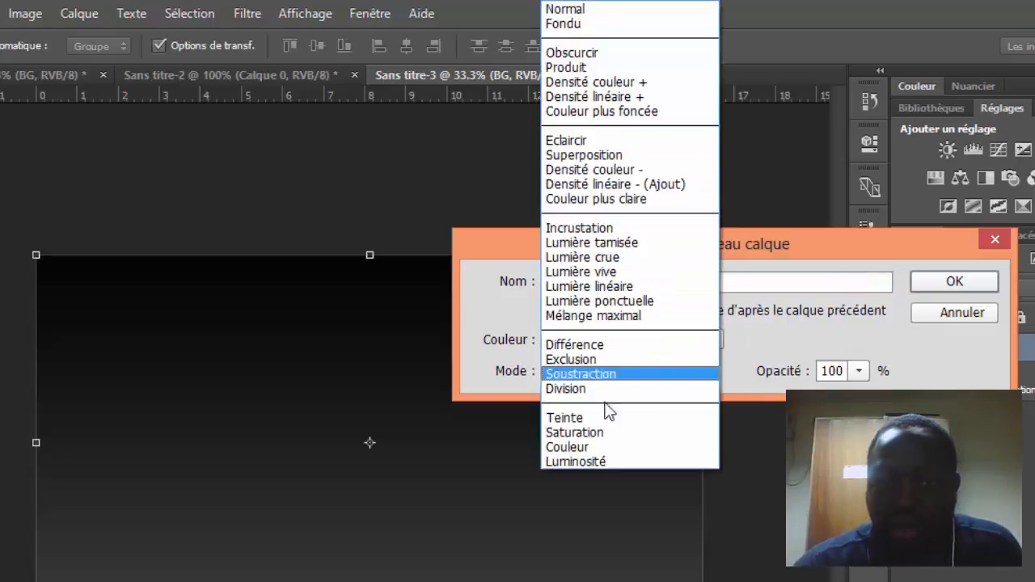
pyautogui.click(602, 448)
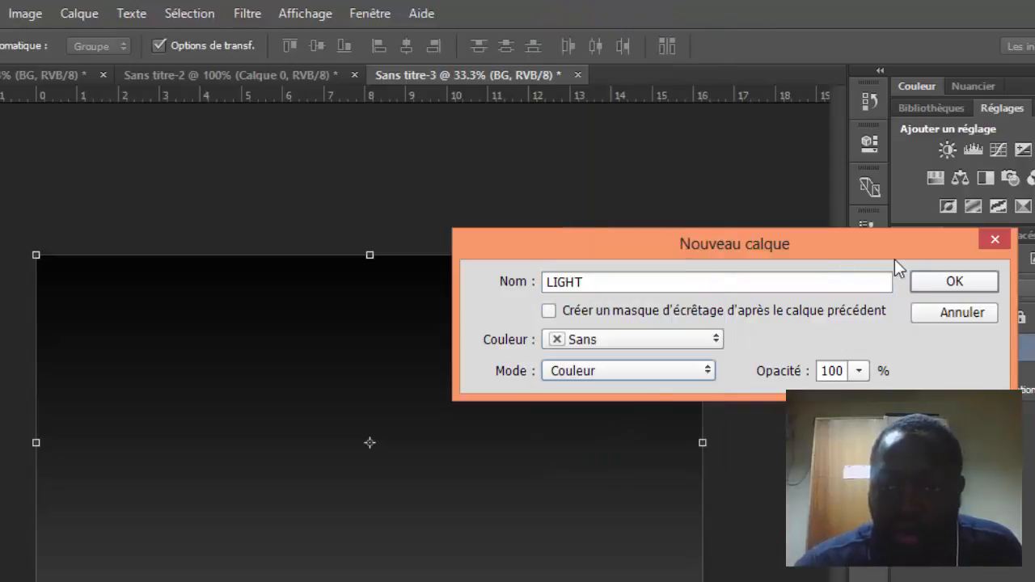
pyautogui.click(943, 282)
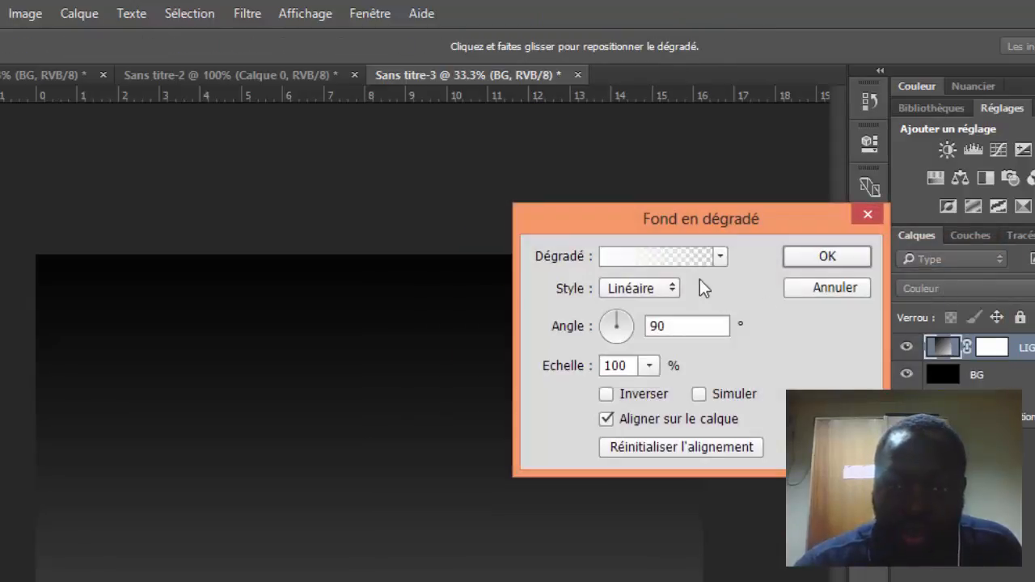
# Choose the Bleu, rouge, jaune preset as the gradient of the LIGHT fill layer.
pyautogui.click(652, 259)
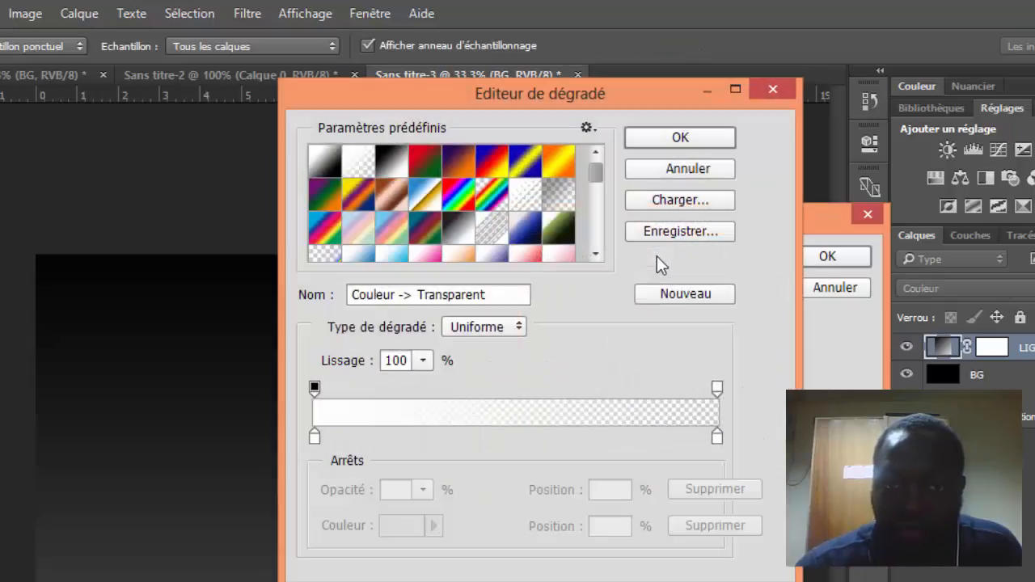
pyautogui.click(494, 166)
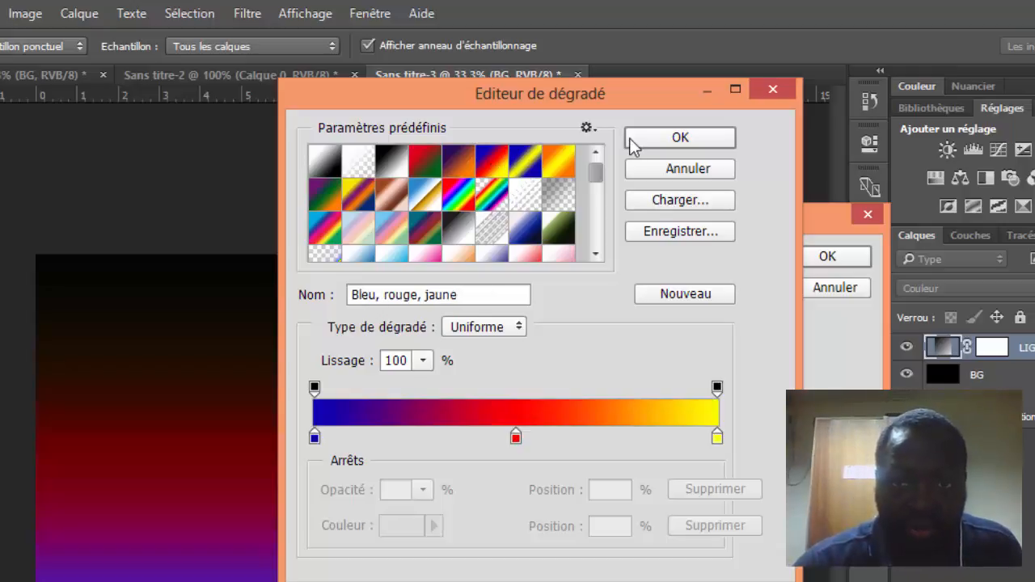
pyautogui.click(654, 141)
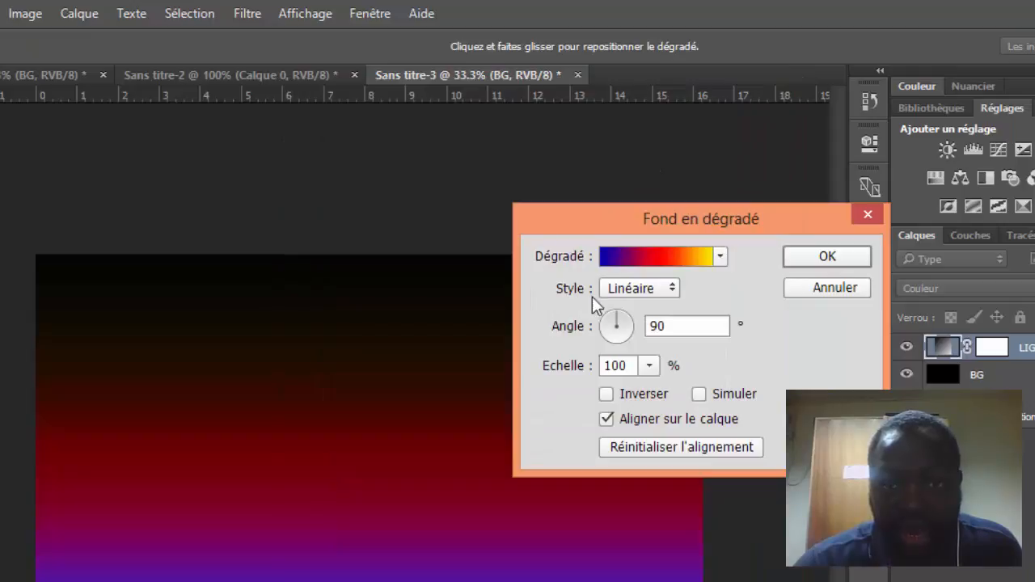
# Make the LIGHT gradient radial with a 45° angle and 170% scale, and set the layer's opacity to 40%.
pyautogui.click(645, 291)
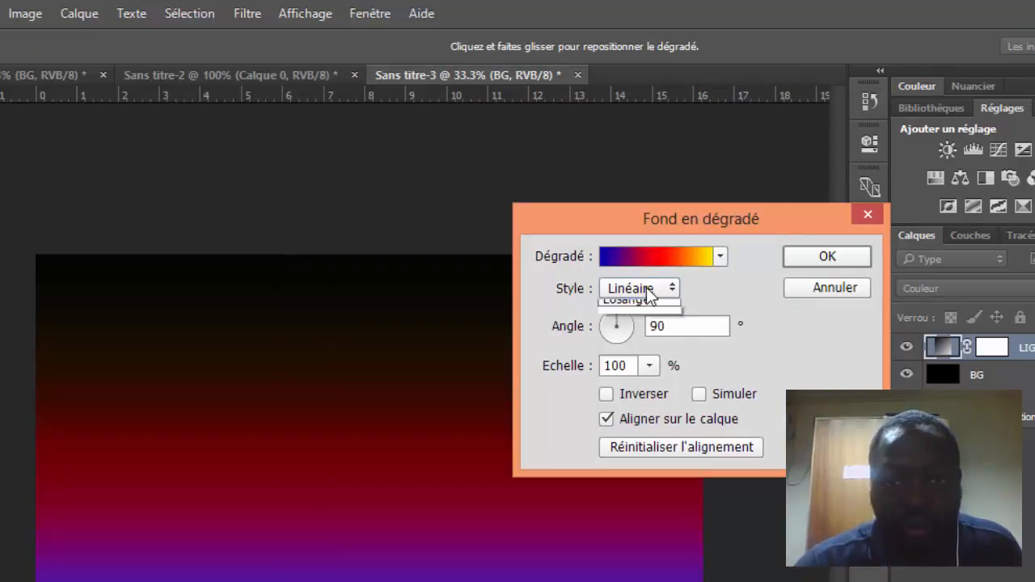
pyautogui.click(644, 324)
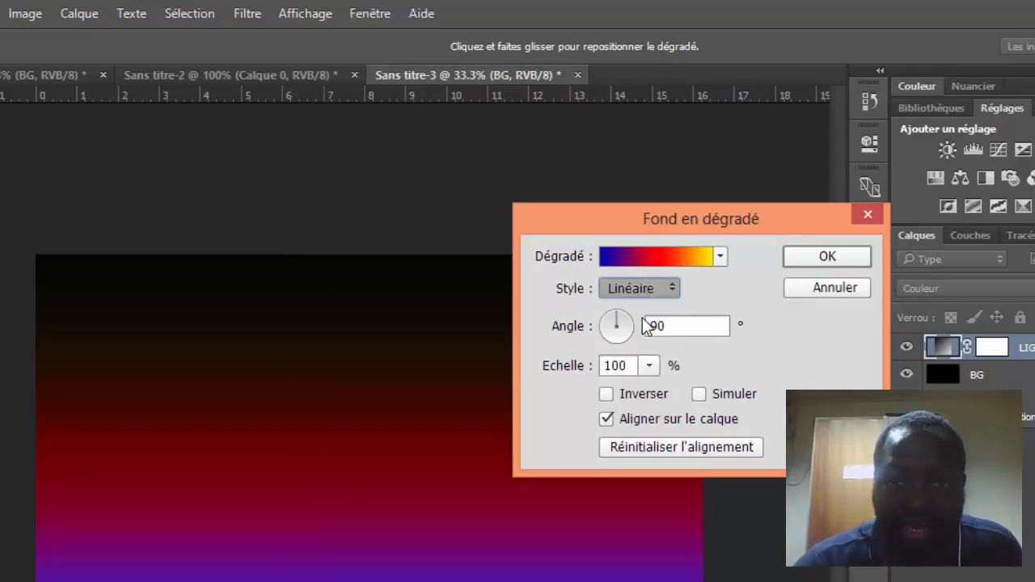
pyautogui.click(673, 326)
pyautogui.doubleClick(673, 326)
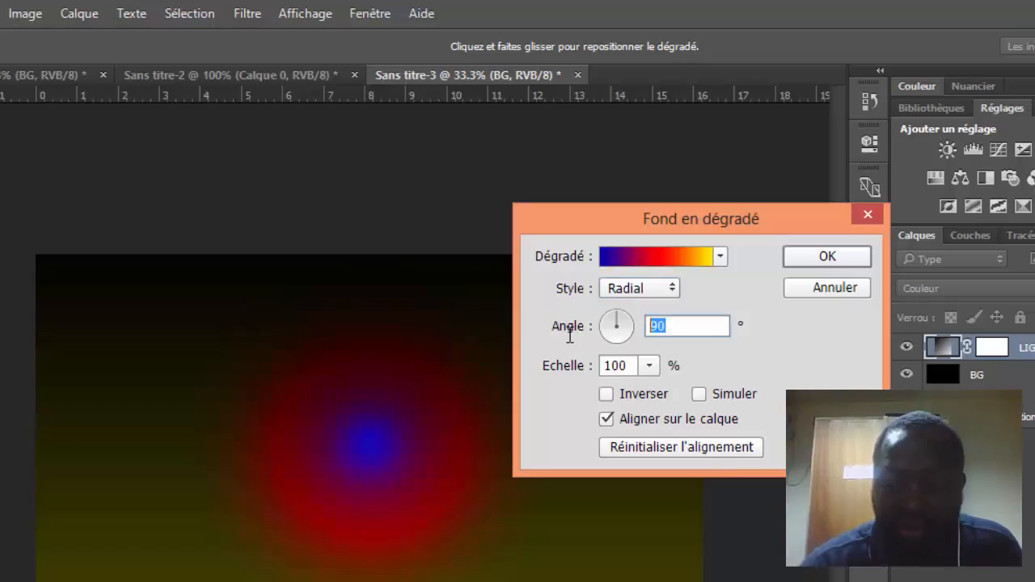
pyautogui.write('45')
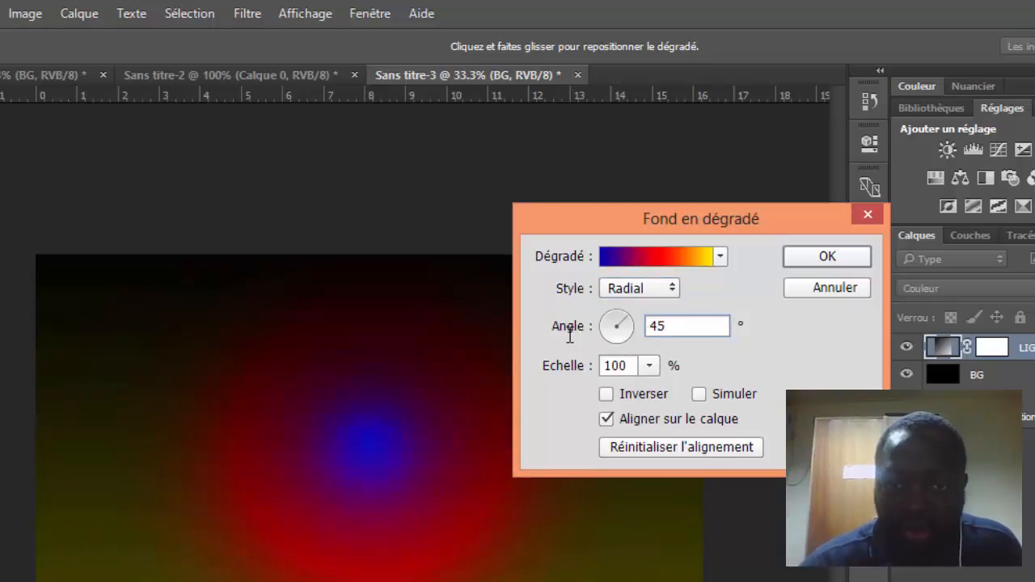
pyautogui.click(616, 366)
pyautogui.doubleClick(616, 365)
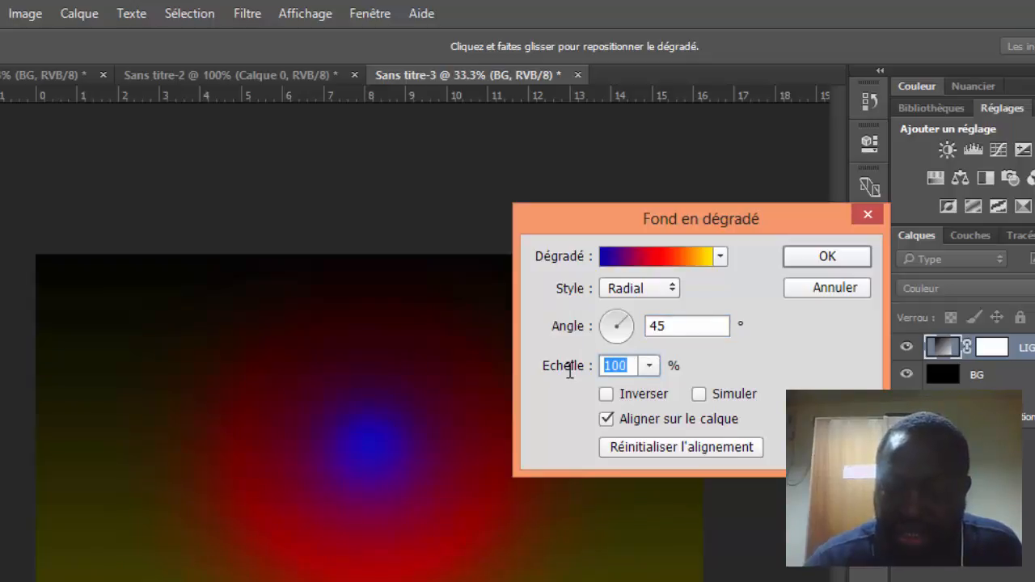
pyautogui.write('170')
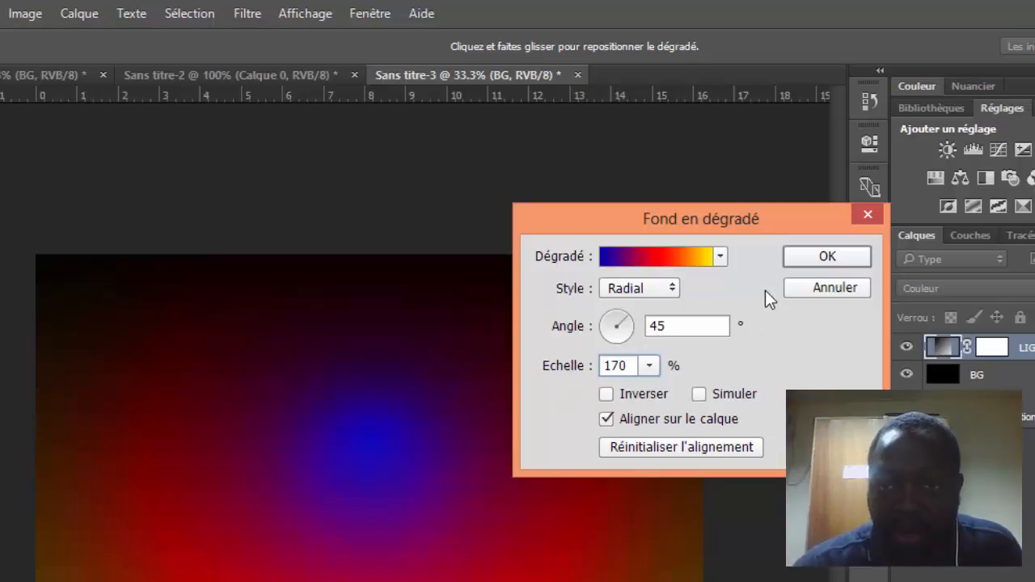
pyautogui.click(809, 257)
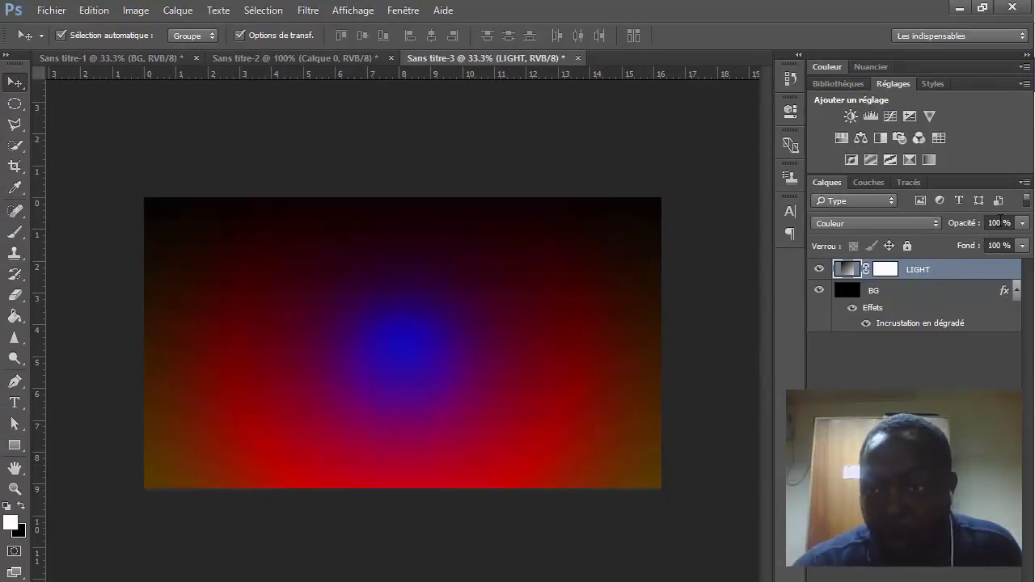
pyautogui.click(1014, 222)
pyautogui.write('40')
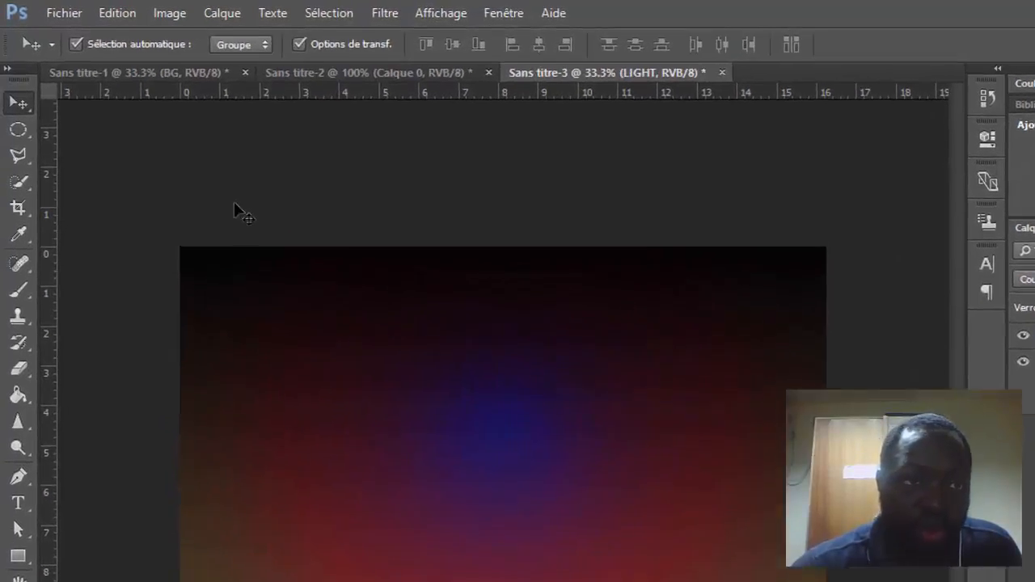
# Create another gradient fill layer named Dégradé 1 in Normal mode above the LIGHT layer.
pyautogui.click(241, 16)
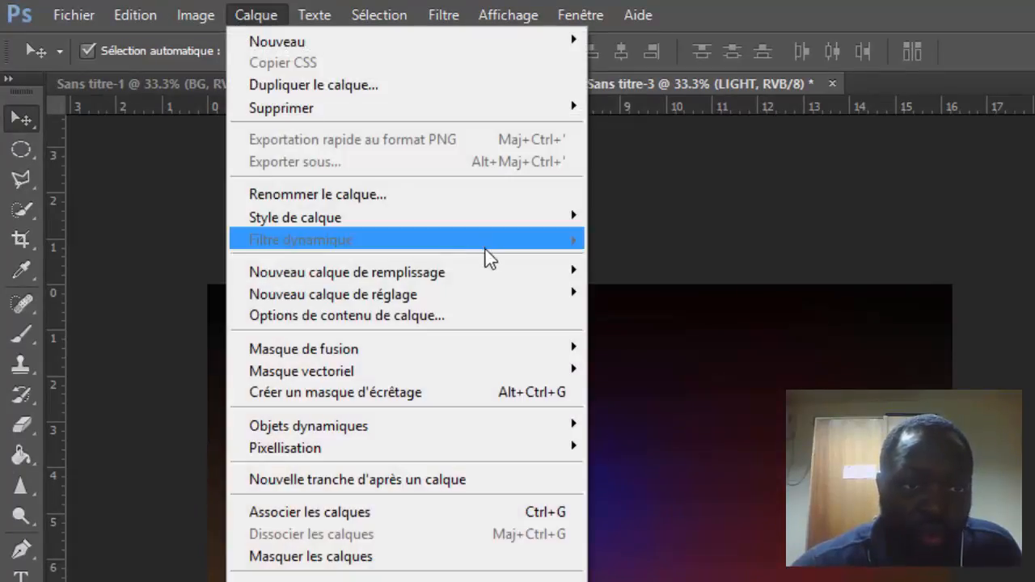
pyautogui.moveTo(497, 275)
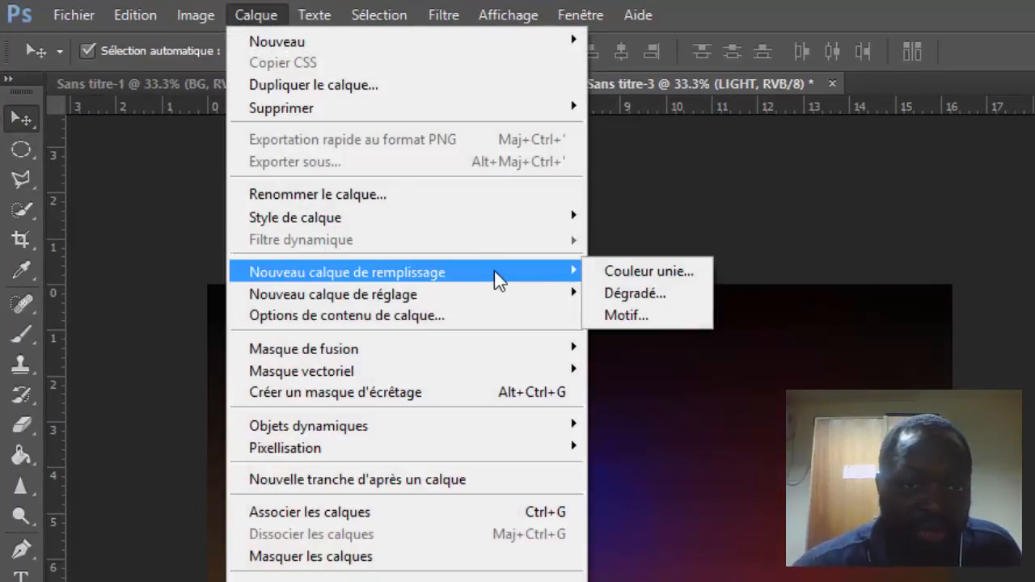
pyautogui.click(644, 294)
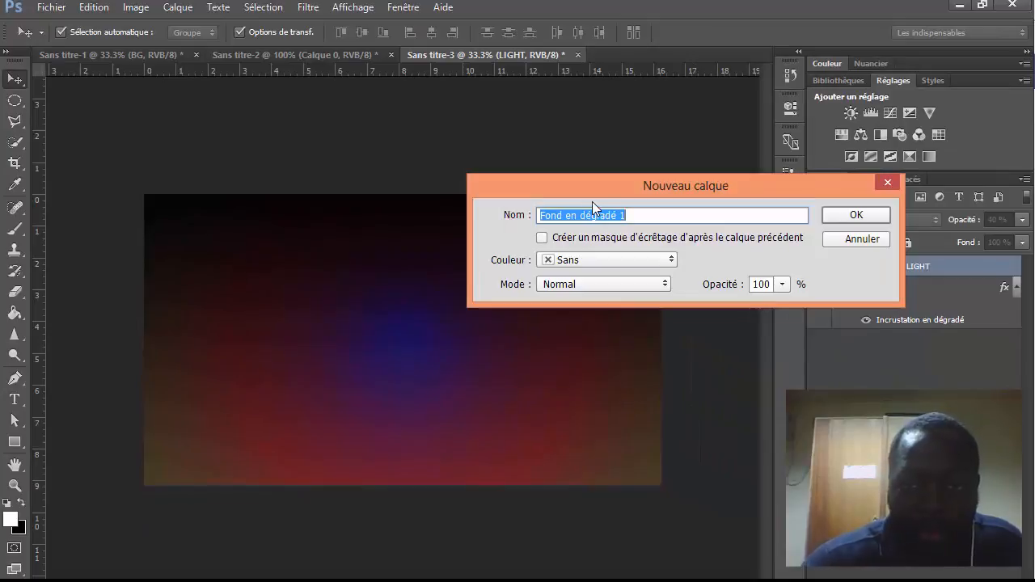
pyautogui.moveTo(586, 215); pyautogui.dragTo(540, 215)
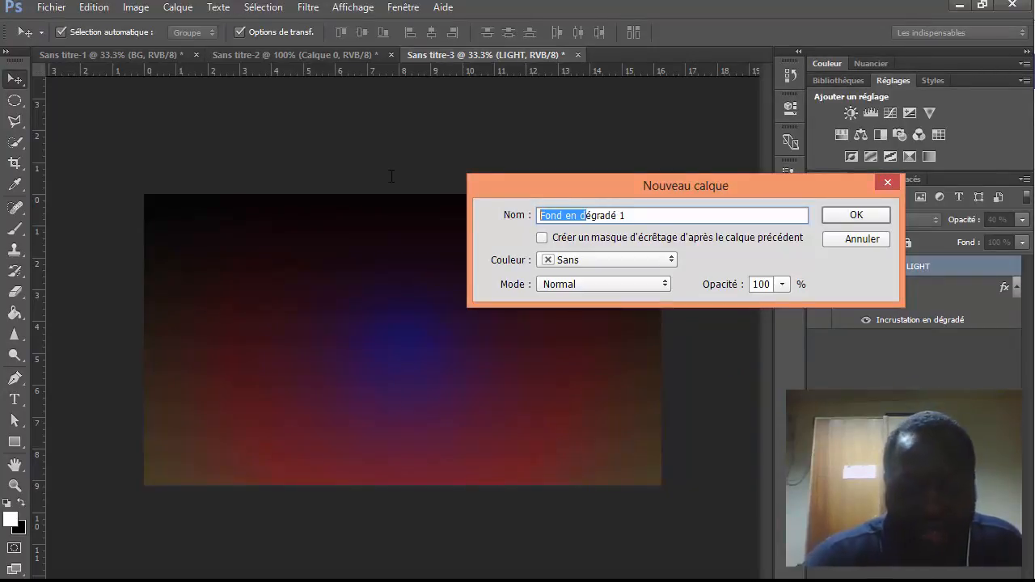
pyautogui.write('D')
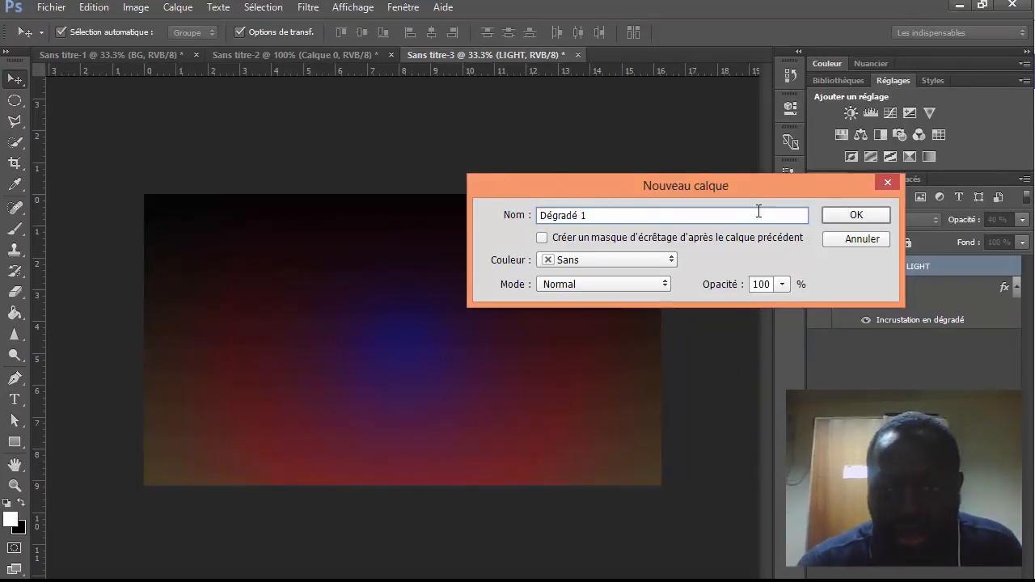
pyautogui.click(844, 217)
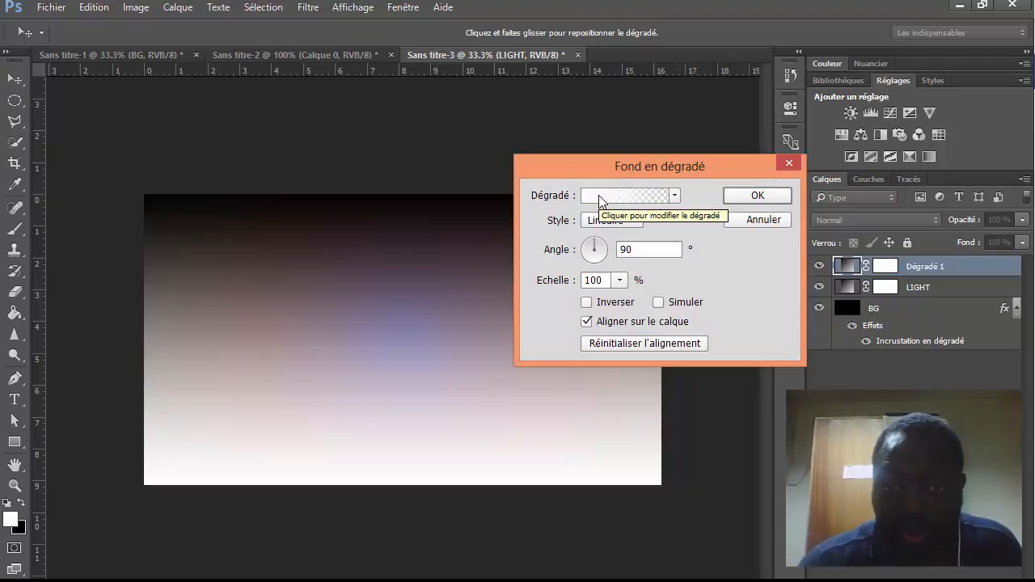
# Change the starting colour stop of the Dégradé 1 gradient to black (000000) and shift the gradient upward on the canvas.
pyautogui.click(599, 197)
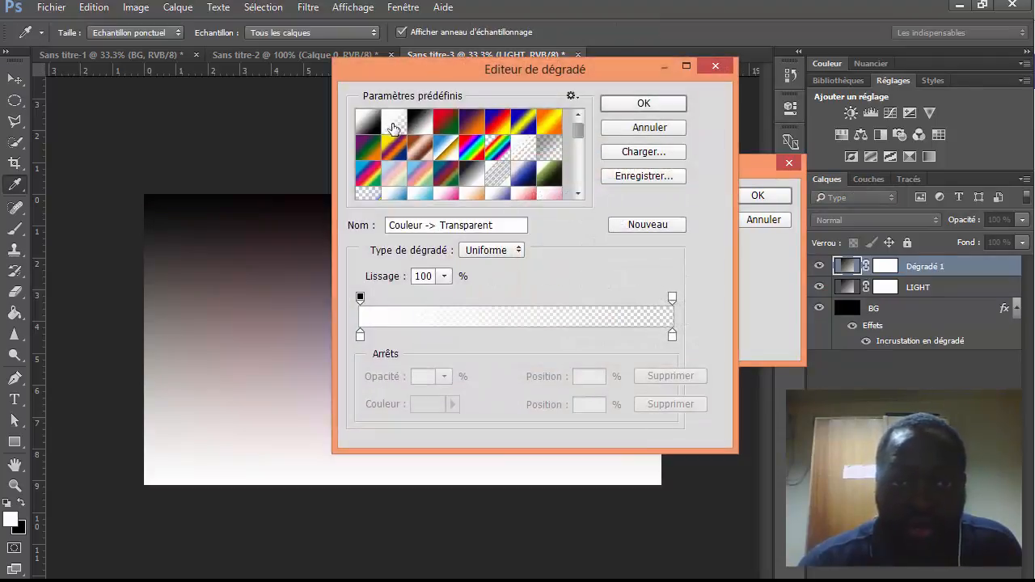
pyautogui.doubleClick(360, 335)
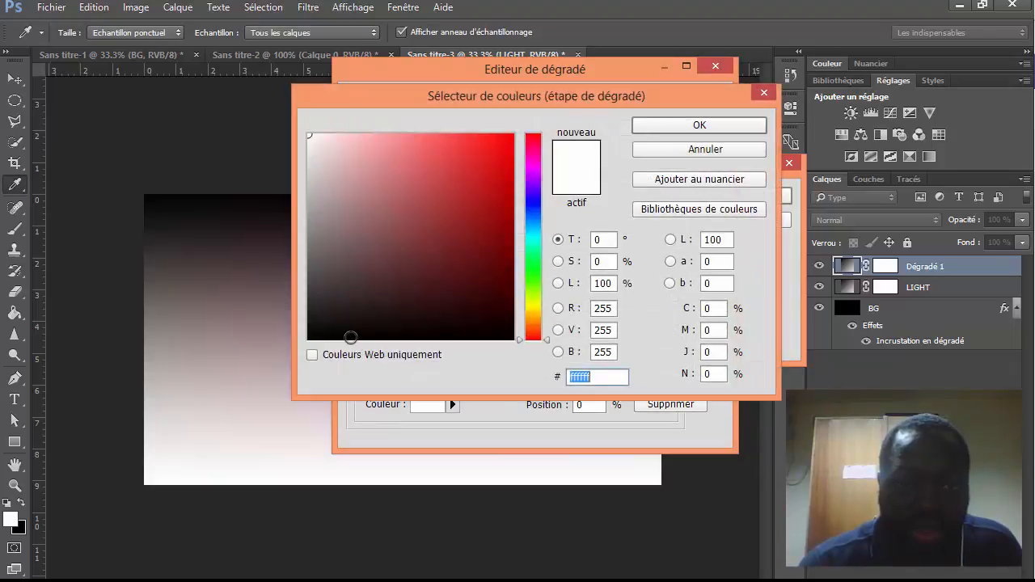
pyautogui.moveTo(308, 338); pyautogui.dragTo(291, 347)
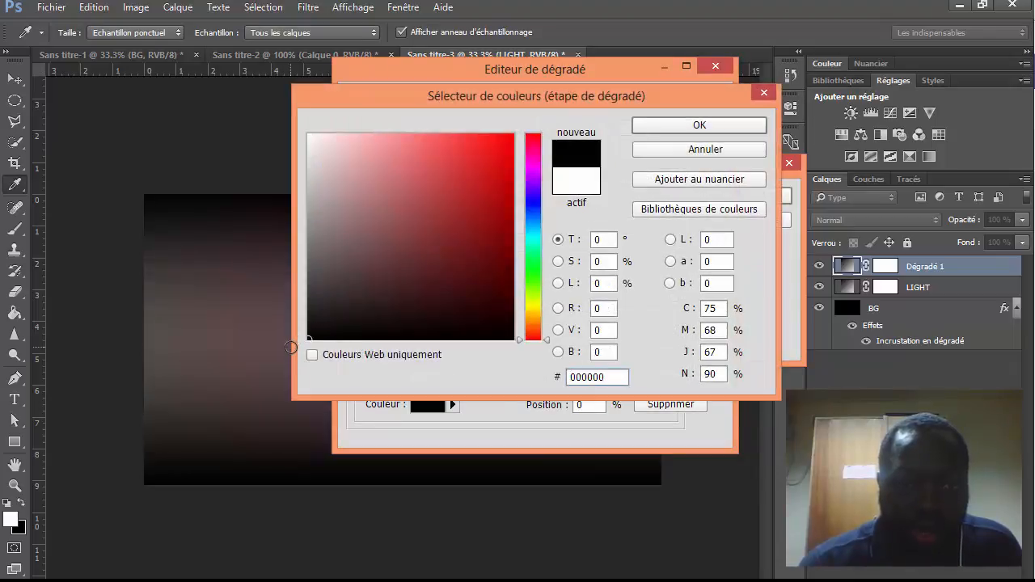
pyautogui.click(697, 125)
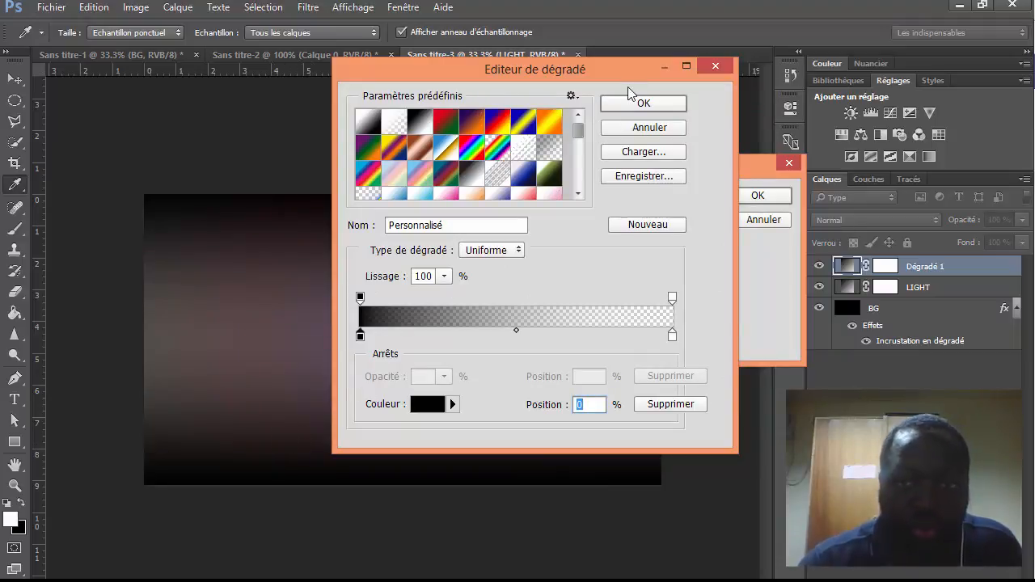
pyautogui.moveTo(608, 70); pyautogui.dragTo(429, 160)
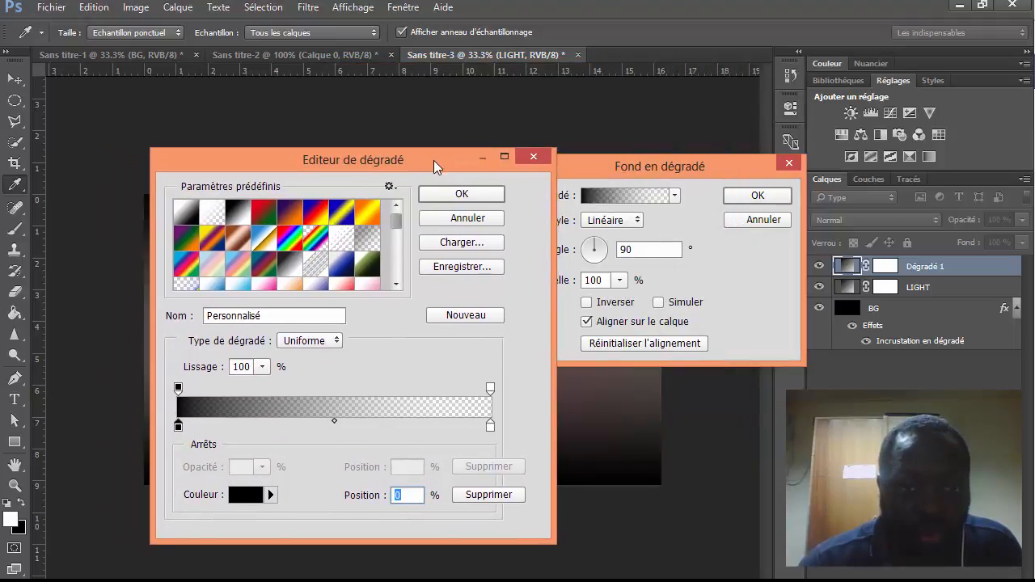
pyautogui.click(459, 197)
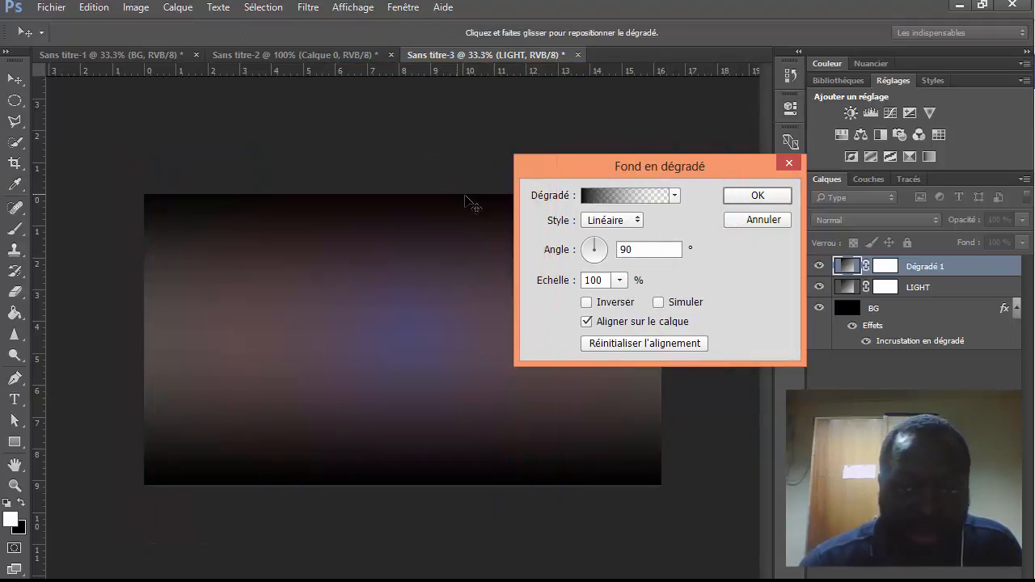
pyautogui.moveTo(416, 425); pyautogui.dragTo(451, 214)
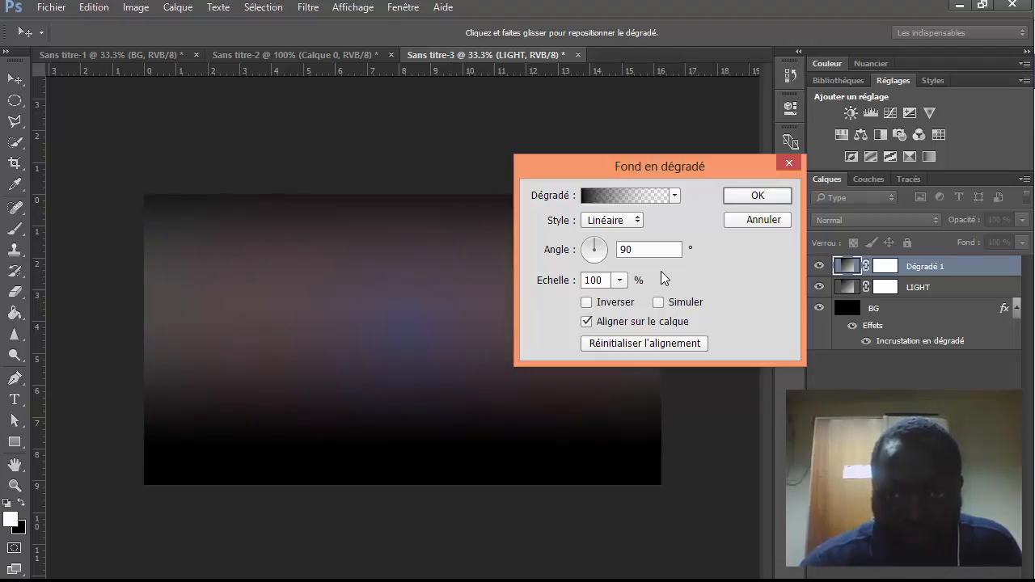
# Move the gradient's opaque stop to position 48%, shift the gradient slightly downward on the canvas and apply the fill.
pyautogui.click(622, 200)
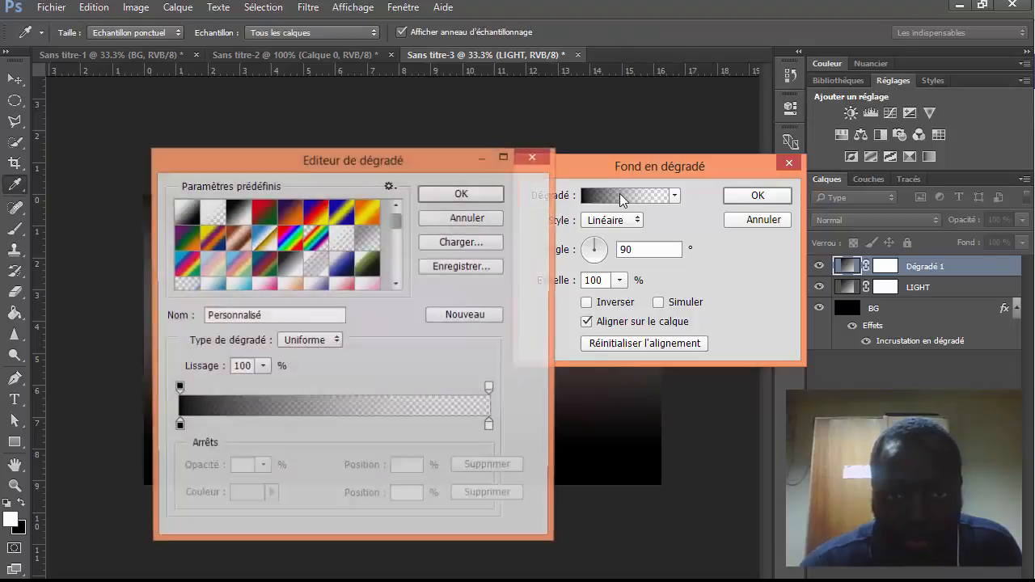
pyautogui.moveTo(179, 388); pyautogui.dragTo(326, 389)
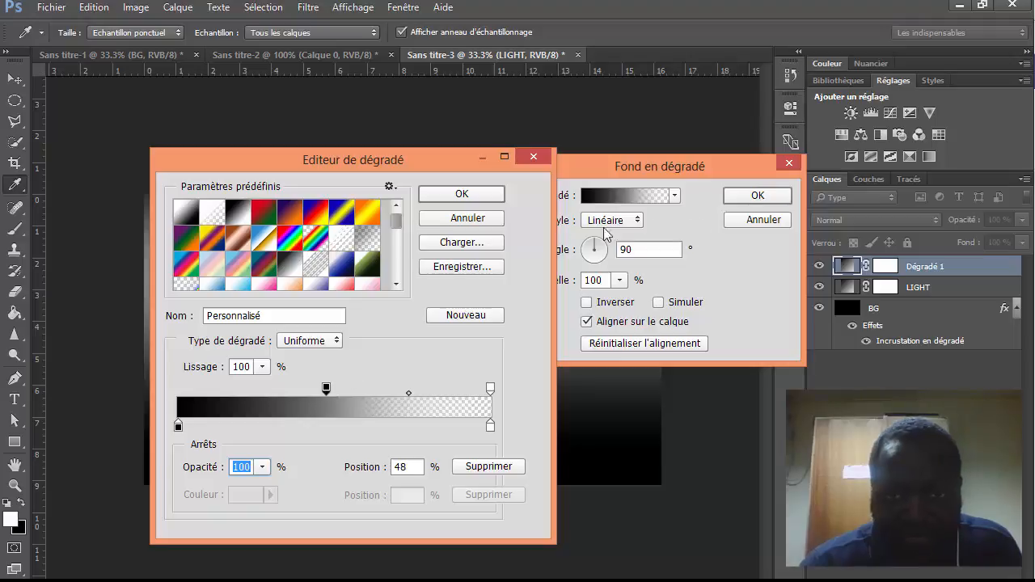
pyautogui.click(483, 196)
pyautogui.moveTo(423, 282); pyautogui.dragTo(430, 320)
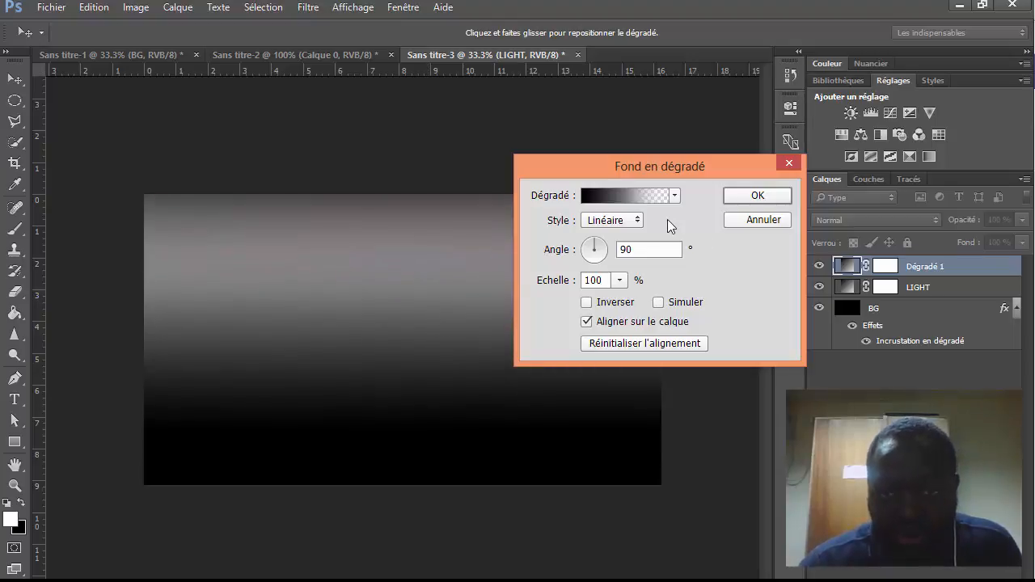
pyautogui.click(735, 195)
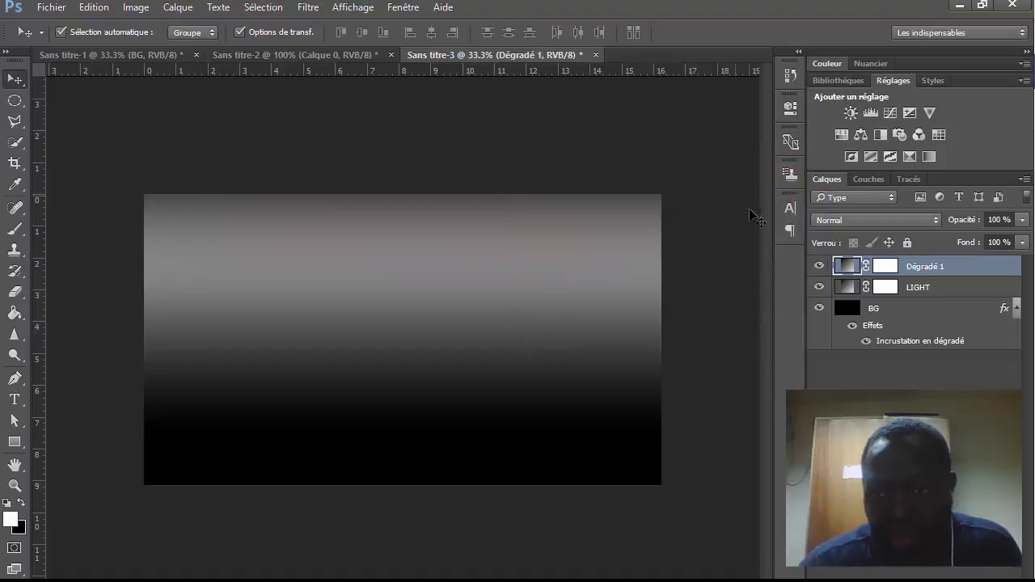
# Compare the background with and without the Dégradé 1 layer.
pyautogui.click(819, 267)
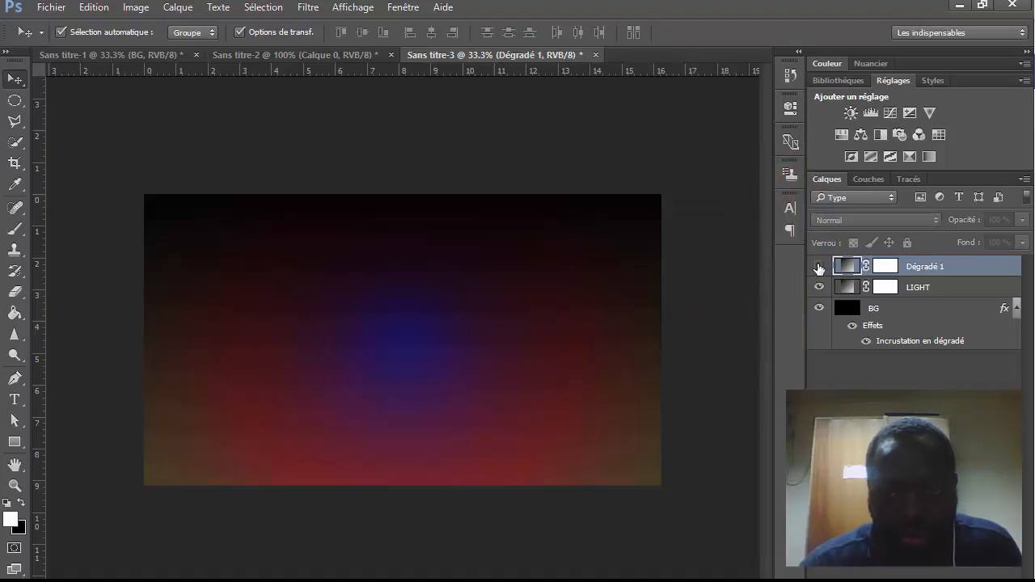
pyautogui.click(819, 267)
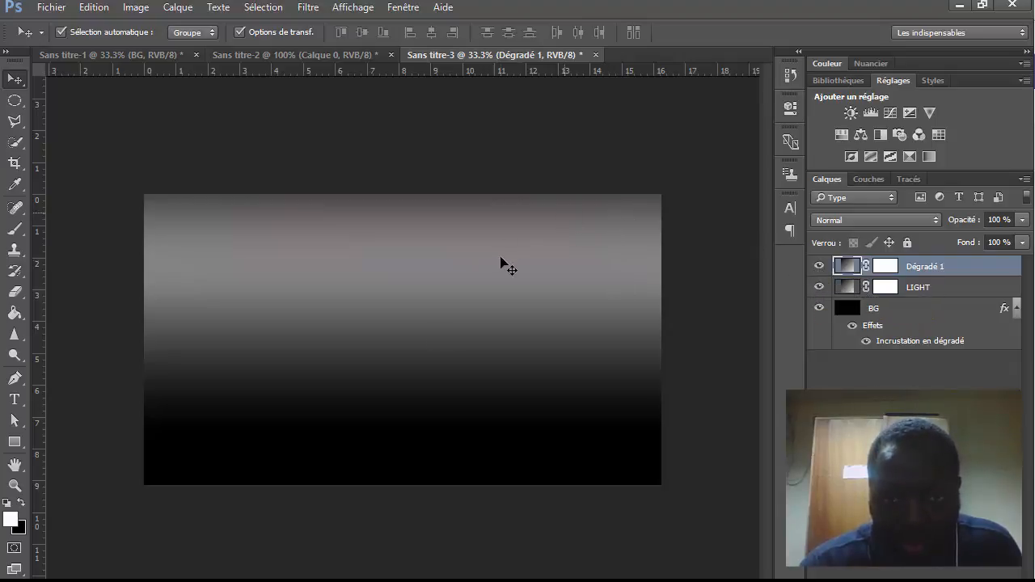
pyautogui.moveTo(501, 265); pyautogui.dragTo(498, 336)
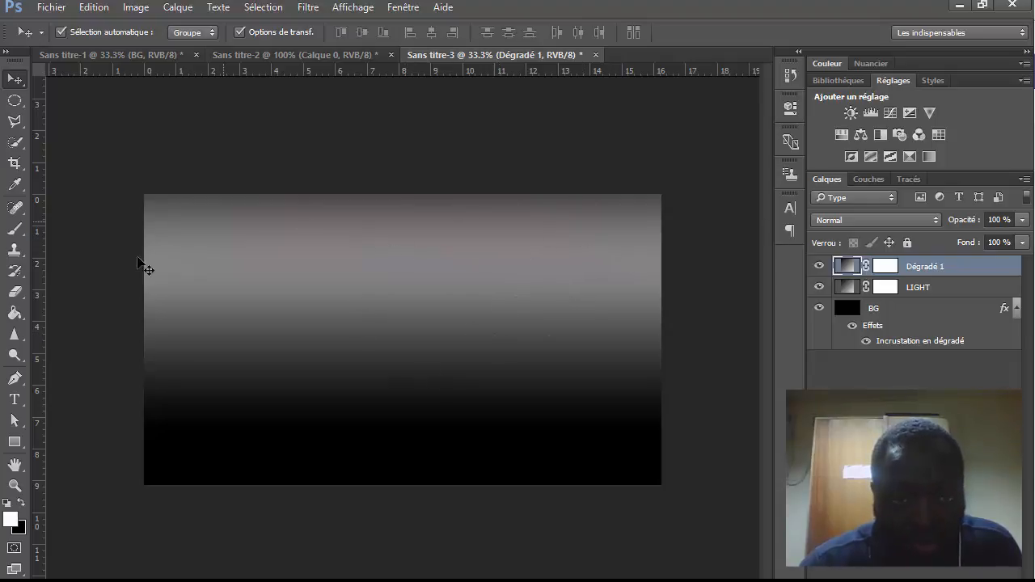
# Delete the white colour stop from the Dégradé 1 gradient.
pyautogui.doubleClick(846, 266)
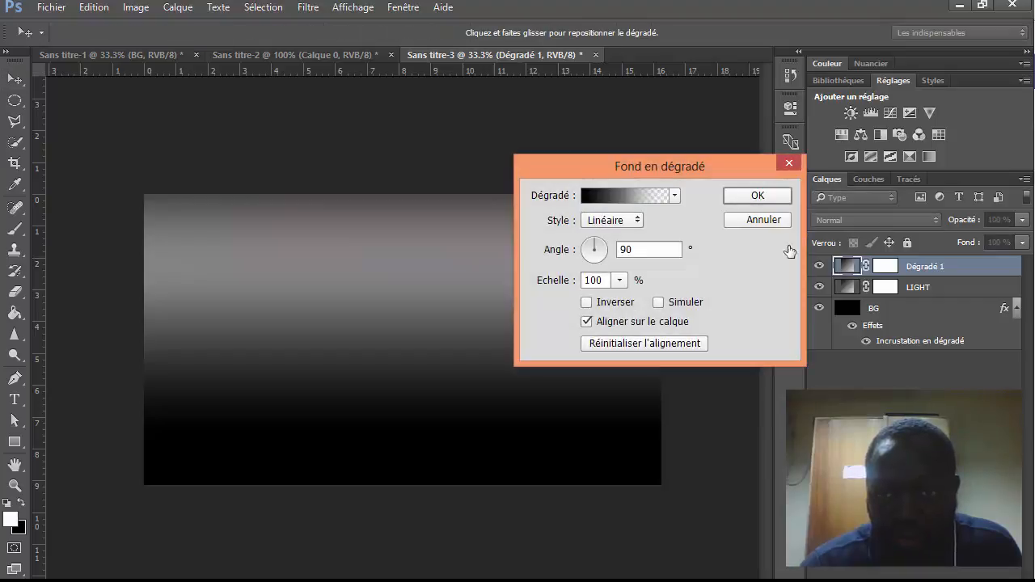
pyautogui.click(616, 196)
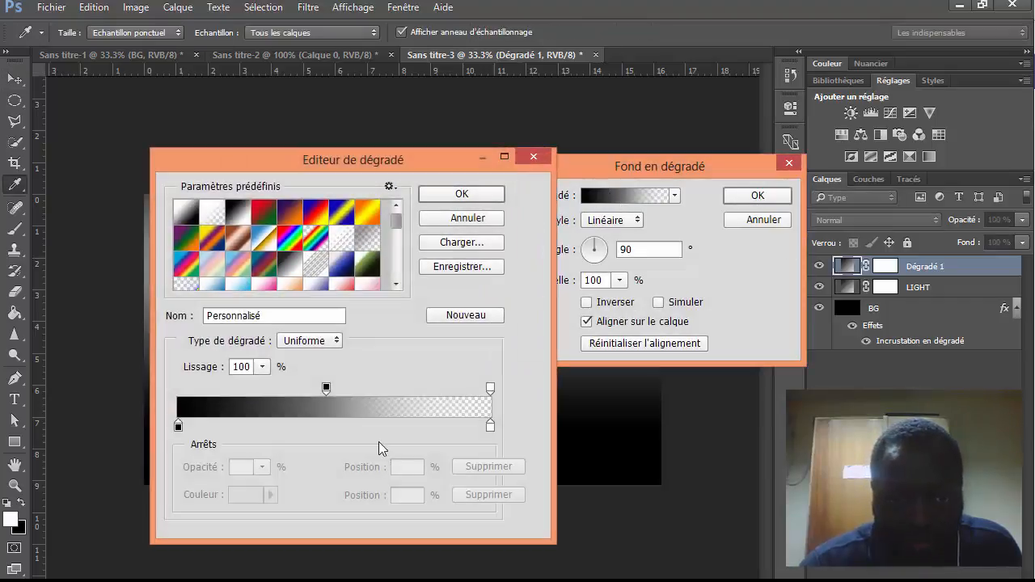
pyautogui.click(490, 390)
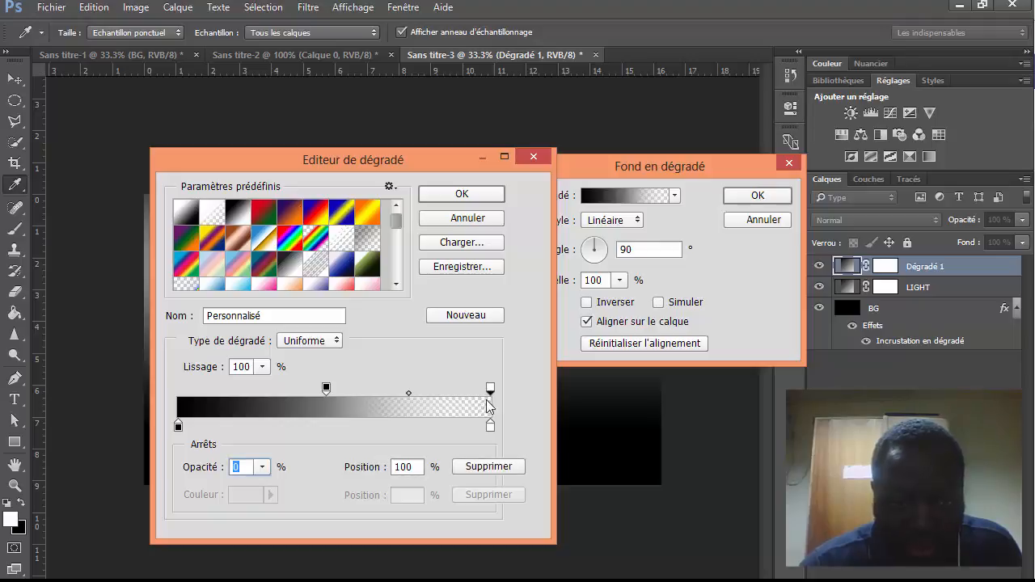
pyautogui.click(490, 427)
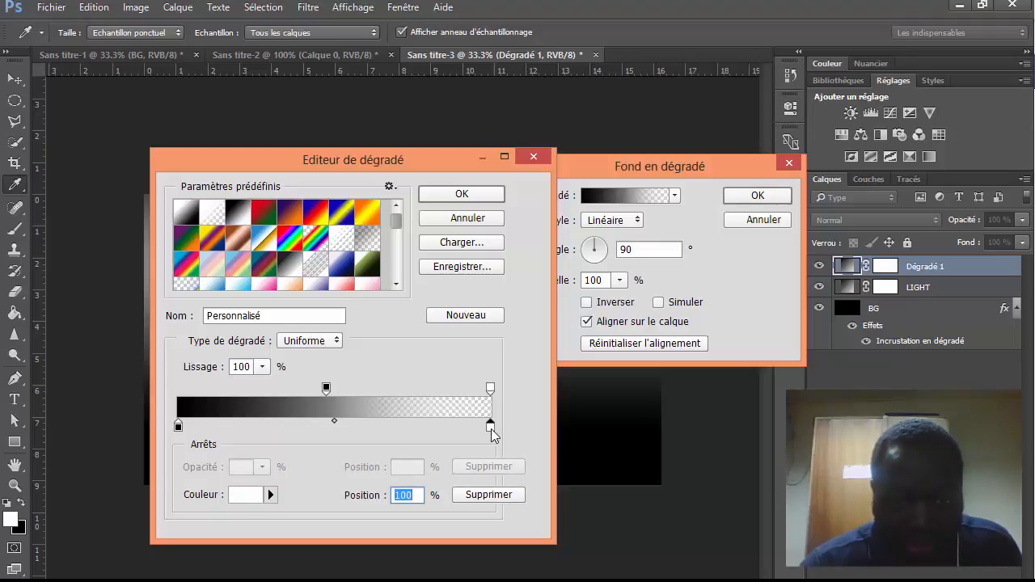
pyautogui.click(490, 495)
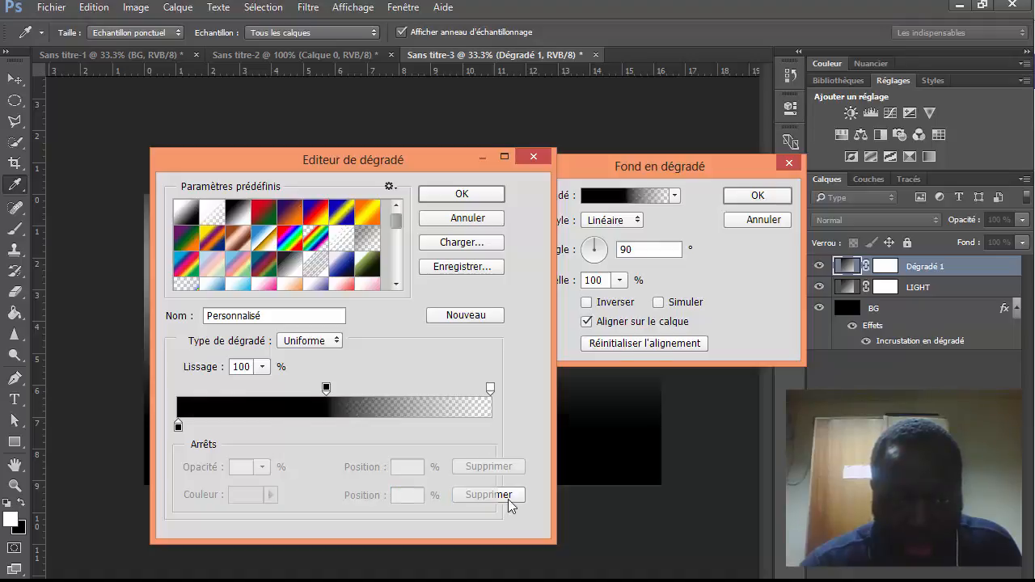
# Move the gradient's 100% opacity stop to position 45%, shift the gradient downward on the canvas and apply the fill.
pyautogui.moveTo(325, 393); pyautogui.dragTo(153, 375)
pyautogui.moveTo(249, 389); pyautogui.dragTo(320, 389)
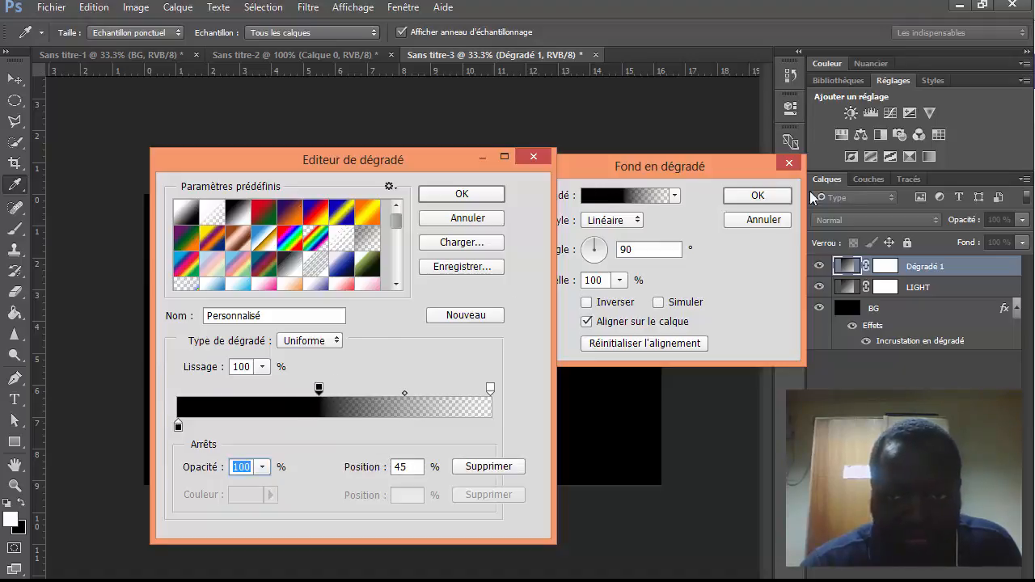
pyautogui.click(461, 194)
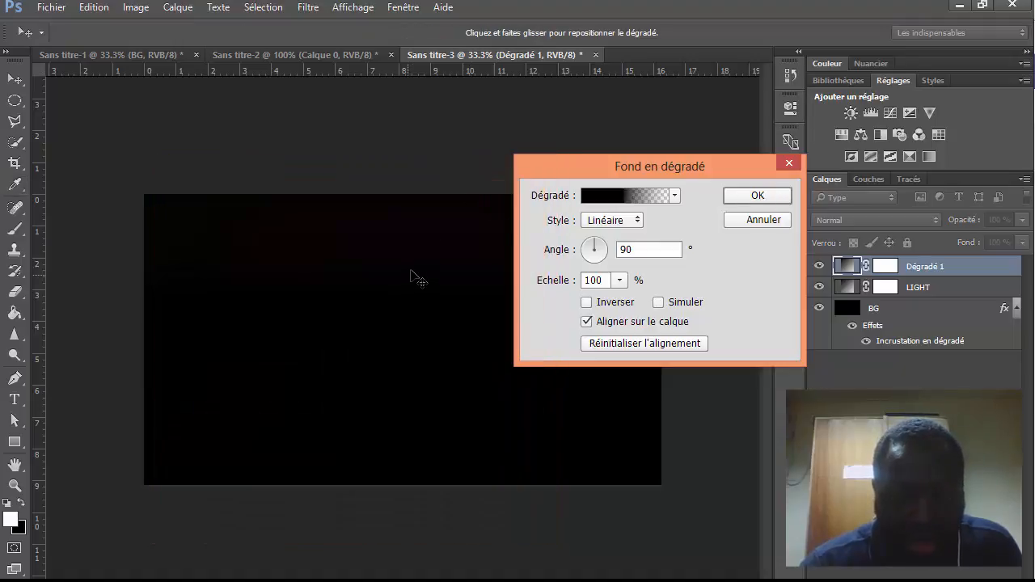
pyautogui.moveTo(412, 271); pyautogui.dragTo(404, 377)
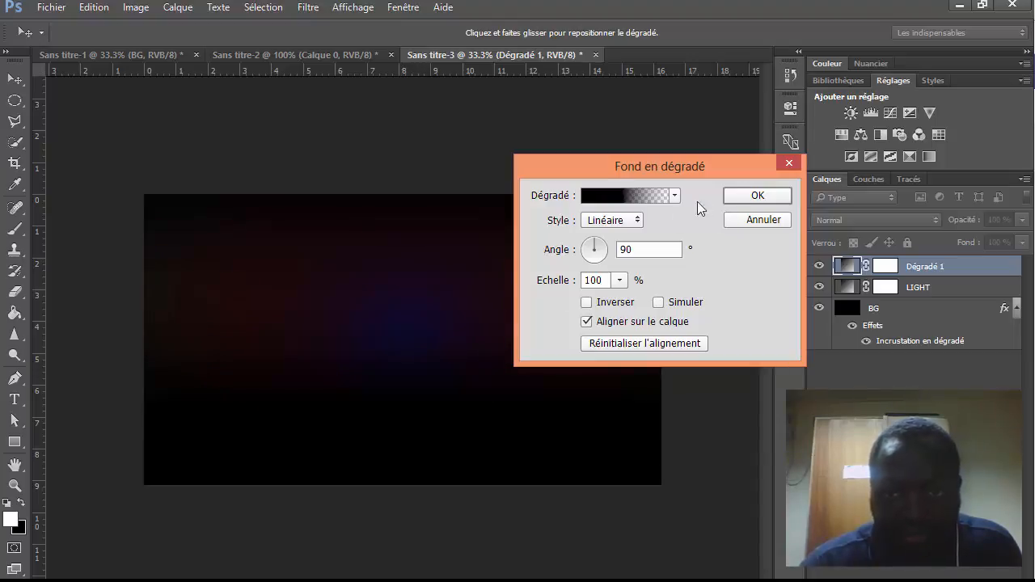
pyautogui.click(740, 195)
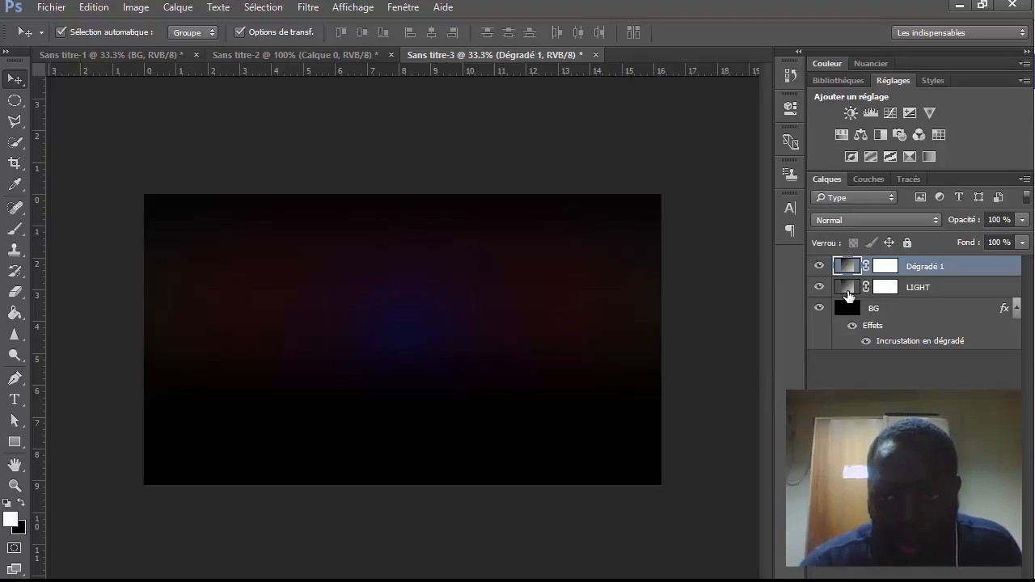
# Reposition the LIGHT layer's radial gradient slightly lower on the canvas.
pyautogui.doubleClick(847, 291)
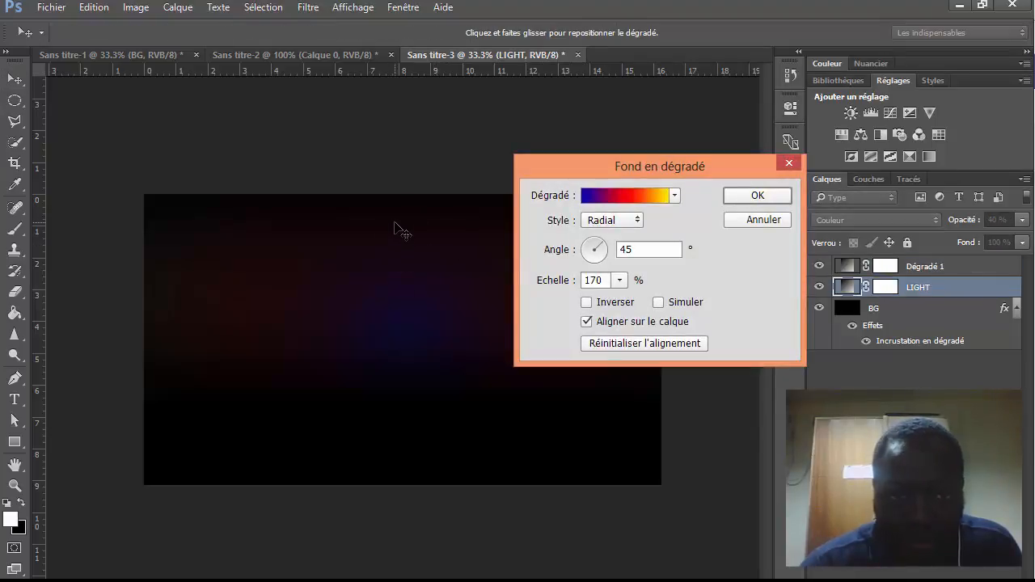
pyautogui.moveTo(393, 266); pyautogui.dragTo(391, 310)
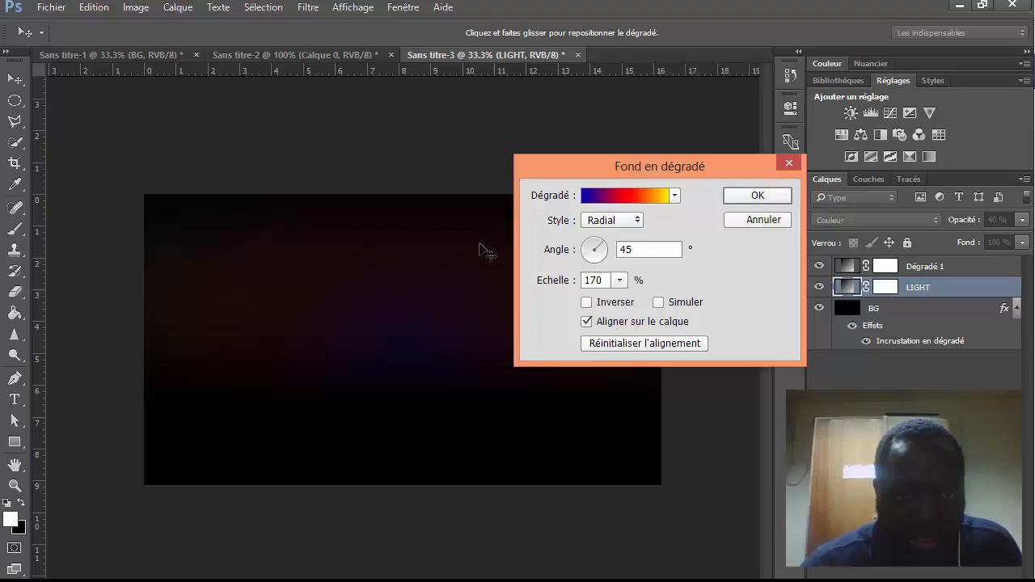
pyautogui.click(734, 194)
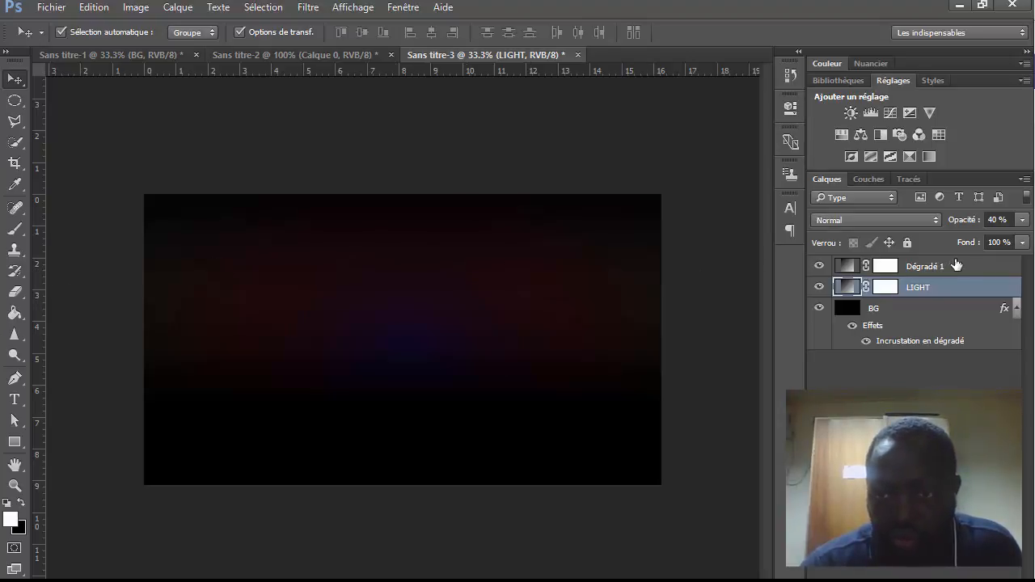
# Add a white letter G in Palatino Bold at 212 pt as a text layer above the Dégradé 1 layer.
pyautogui.click(957, 265)
pyautogui.click(16, 400)
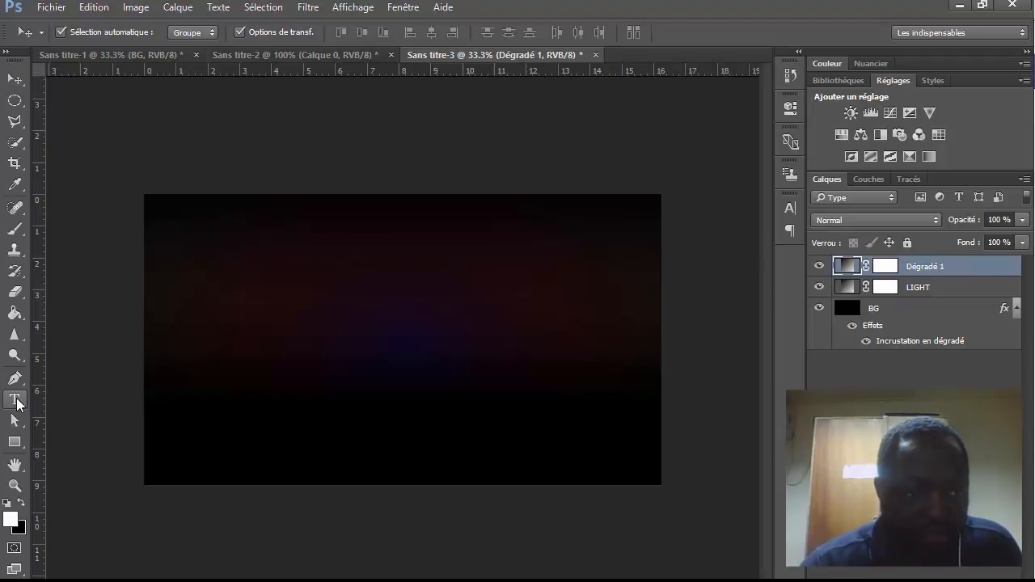
pyautogui.click(379, 343)
pyautogui.write('G')
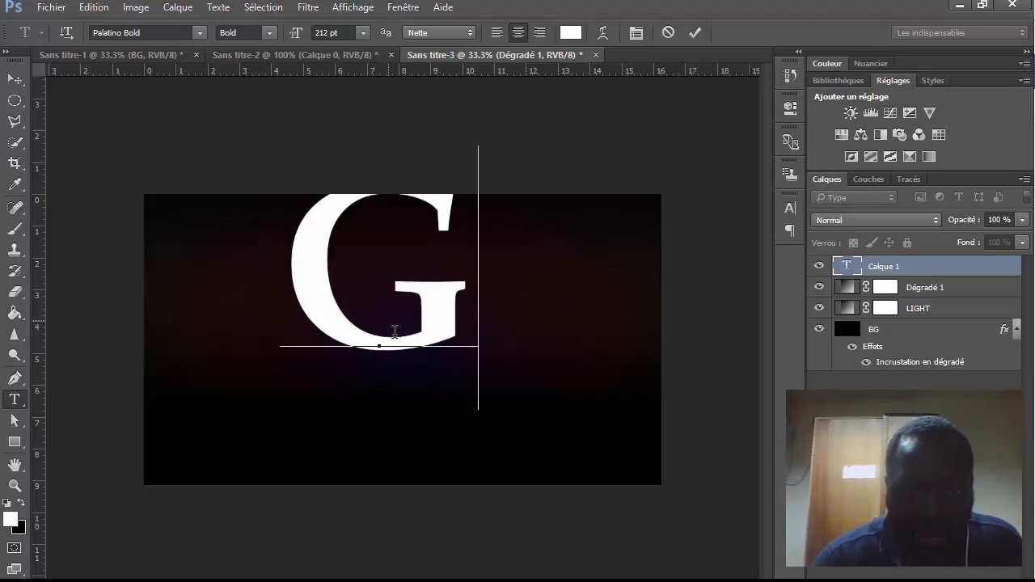
pyautogui.click(695, 33)
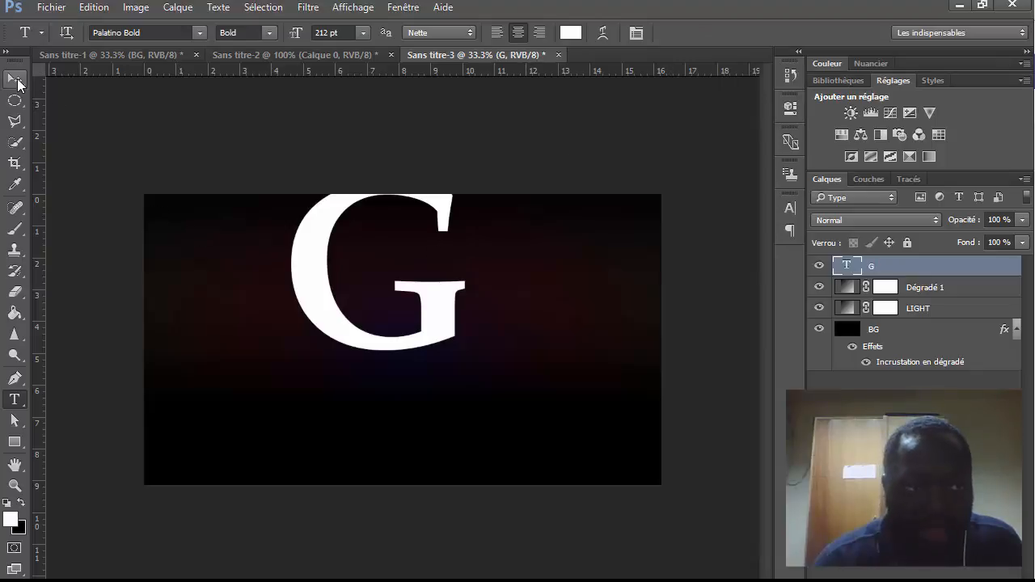
# Move the letter G to the centre of the canvas and set its layer's fill opacity to 0%.
pyautogui.click(14, 78)
pyautogui.moveTo(308, 246); pyautogui.dragTo(337, 299)
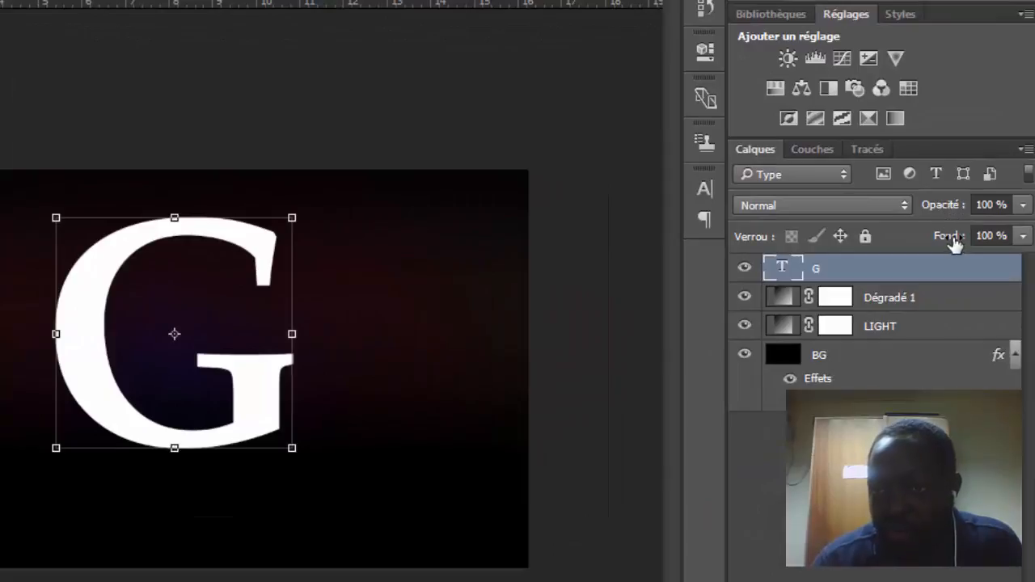
pyautogui.moveTo(919, 243); pyautogui.dragTo(743, 238)
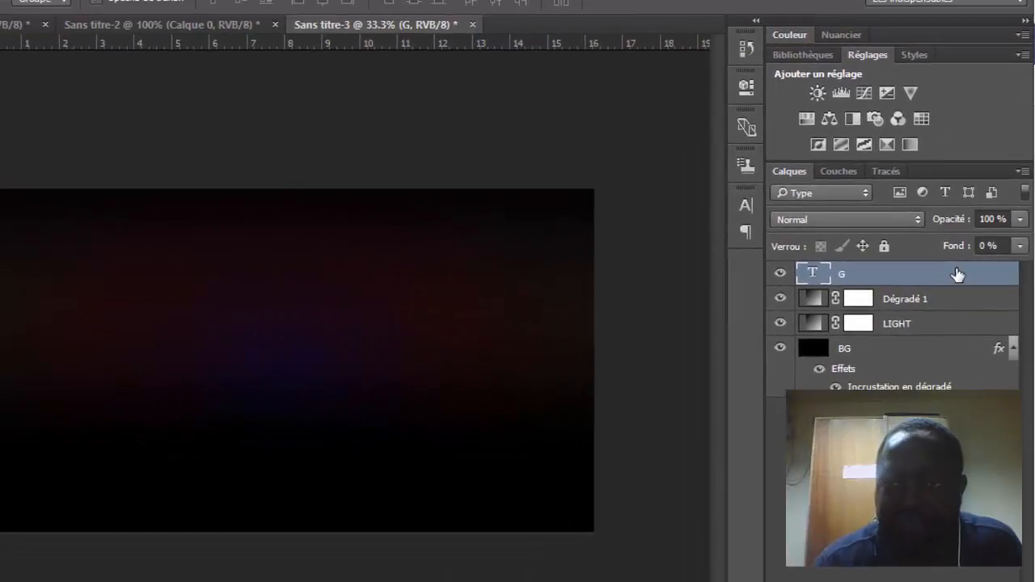
# Add an outer glow to the G layer in Color Dodge mode at 55% opacity with a size of 75 px.
pyautogui.doubleClick(956, 275)
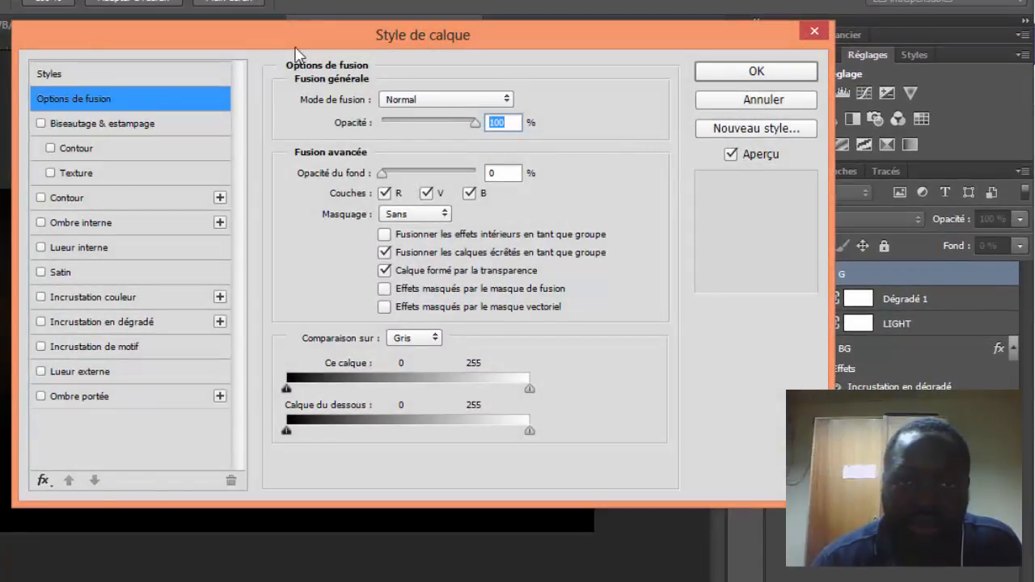
pyautogui.moveTo(296, 50); pyautogui.dragTo(560, 4)
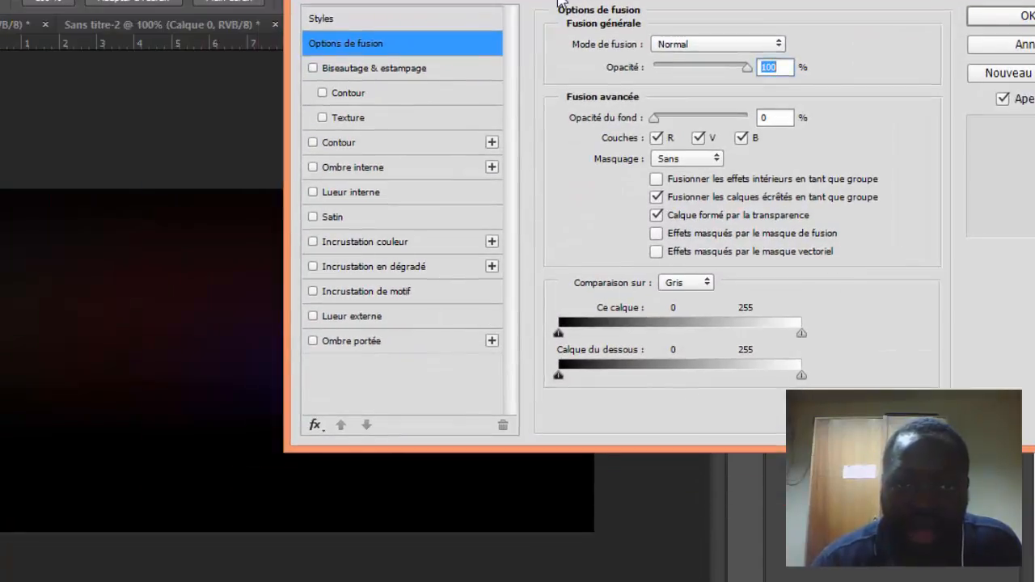
pyautogui.click(314, 317)
pyautogui.click(375, 320)
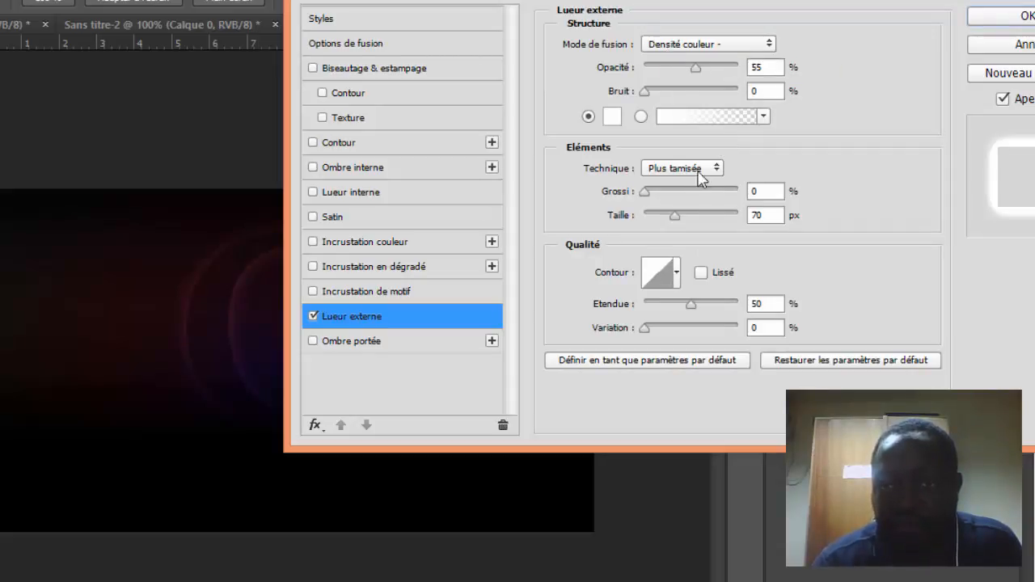
pyautogui.doubleClick(765, 215)
pyautogui.write('75')
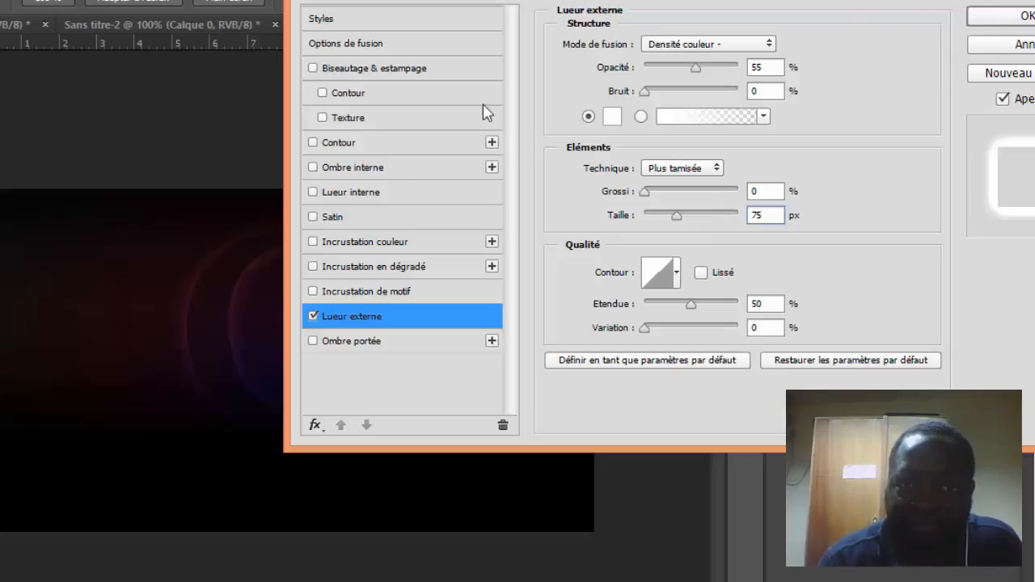
# Add a white 2 px inside stroke in Color Dodge mode at 40% opacity, apply the style and collapse the G layer's effects.
pyautogui.click(340, 144)
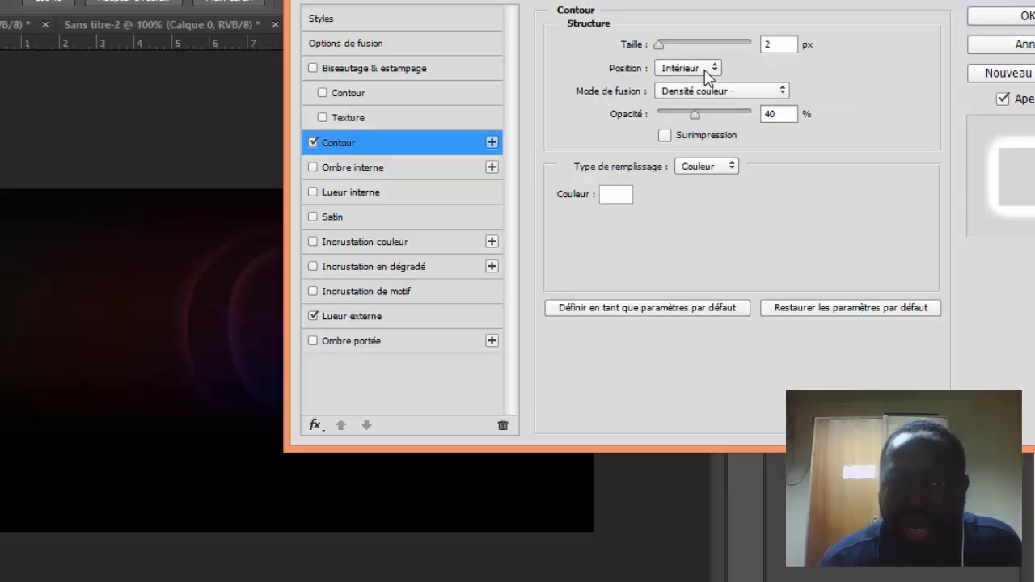
pyautogui.click(984, 19)
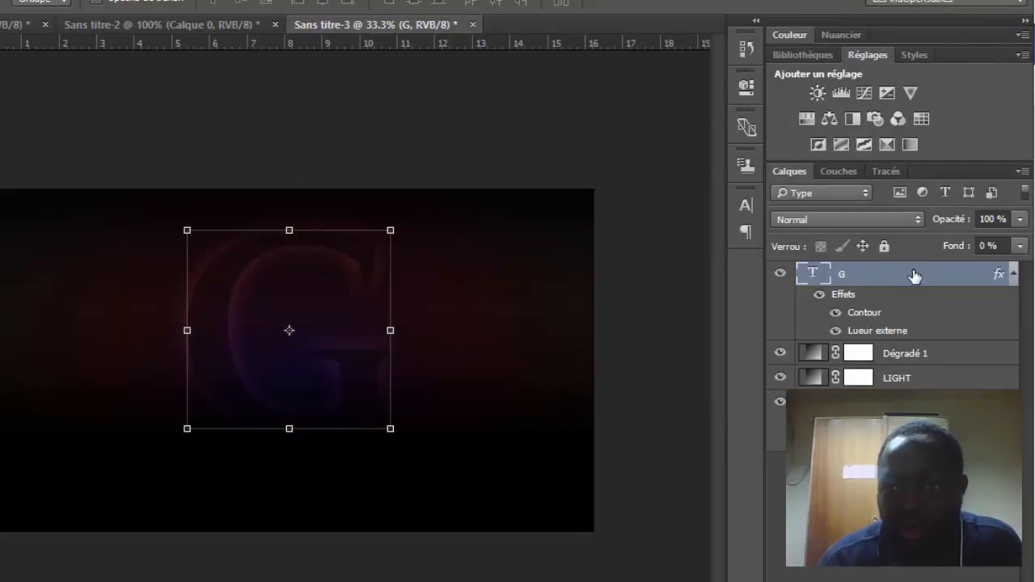
pyautogui.click(1009, 276)
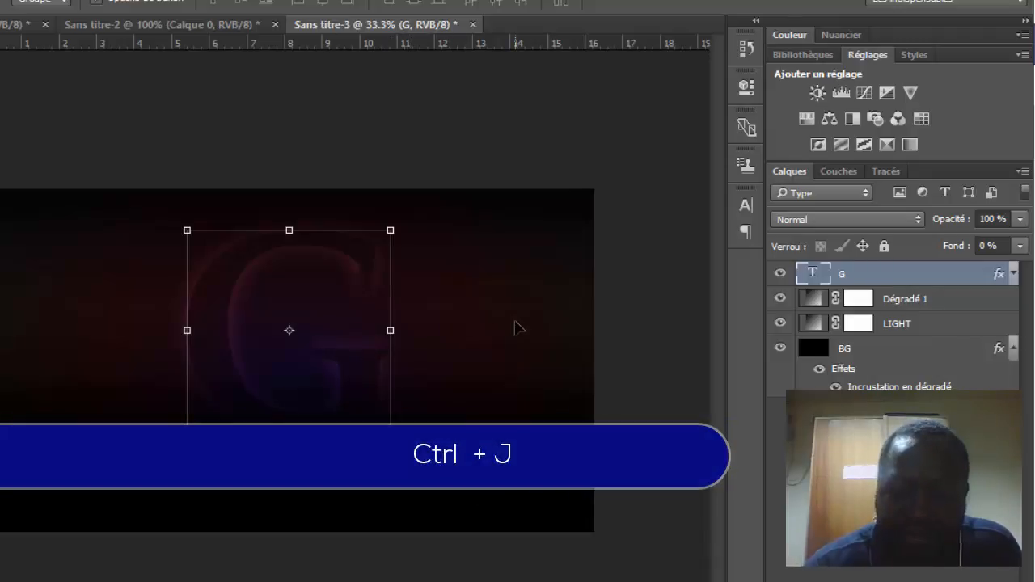
# Duplicate the styled G layer eight times to intensify the glow.
pyautogui.hotkey('ctrl', 'j')
pyautogui.hotkey('ctrl', 'j')
pyautogui.hotkey('ctrl', 'j')
pyautogui.hotkey('ctrl', 'j')
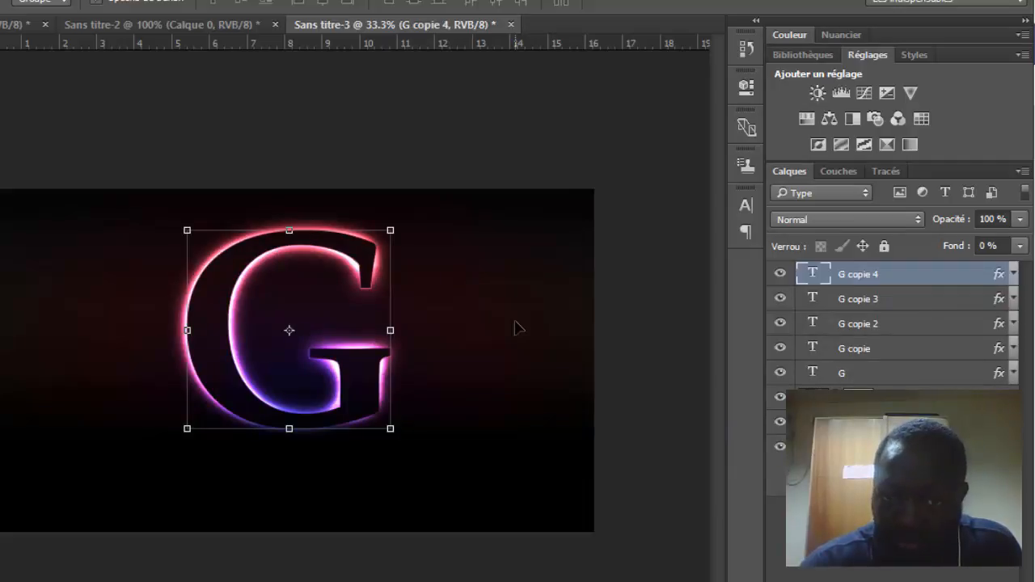
pyautogui.hotkey('ctrl', 'j')
pyautogui.hotkey('ctrl', 'j')
pyautogui.hotkey('ctrl', 'j')
pyautogui.hotkey('ctrl', 'j')
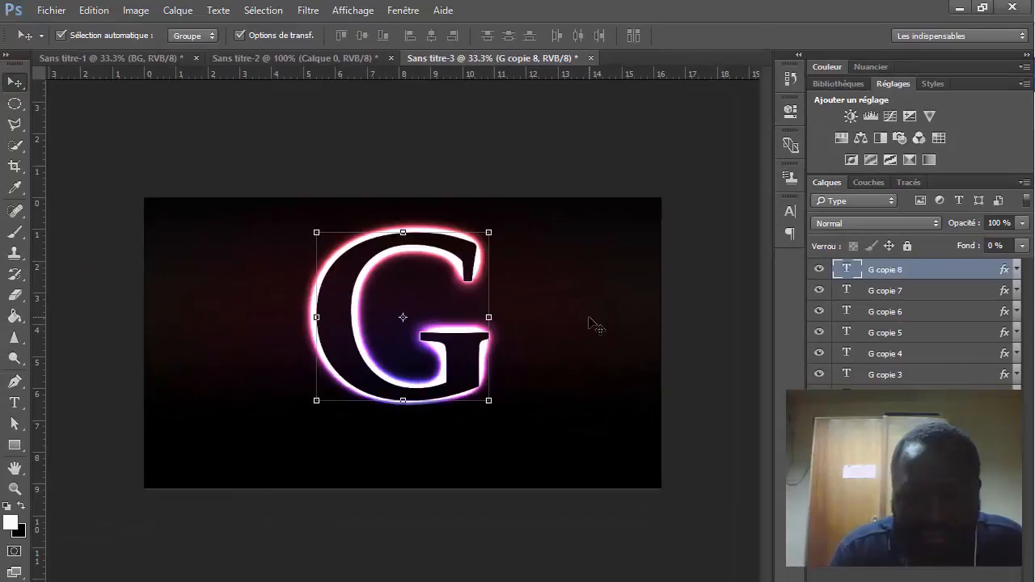
# Check the finished neon G in Sans titre-1, then return to Sans titre-3 and set the G copie 8 font to Palatino Italic.
pyautogui.click(154, 59)
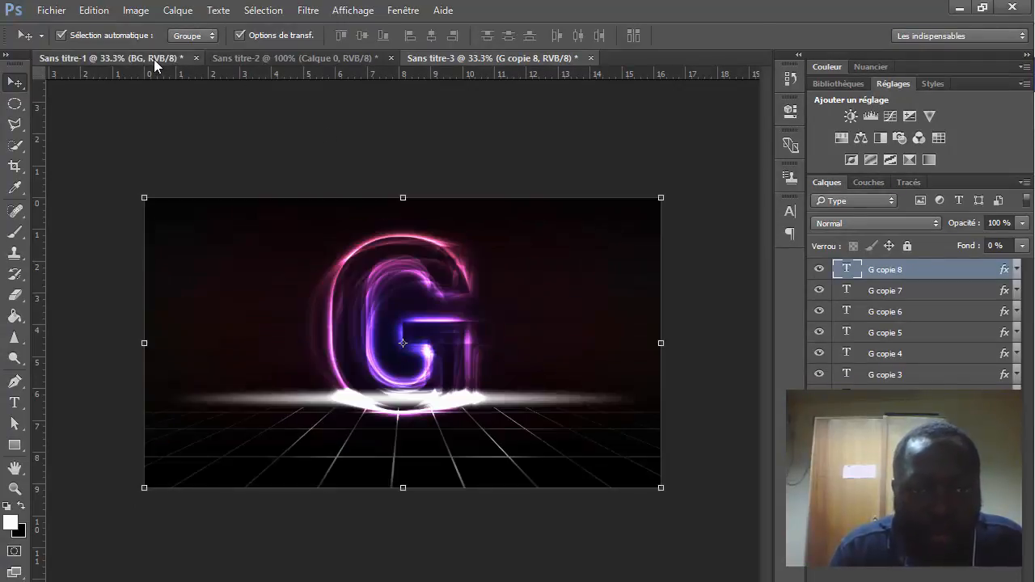
pyautogui.click(154, 59)
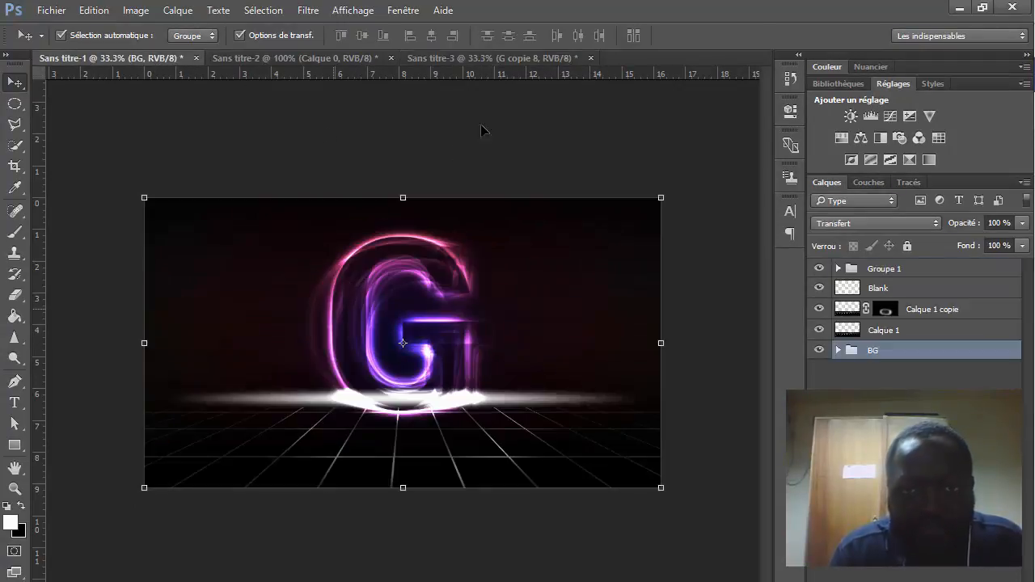
pyautogui.click(466, 58)
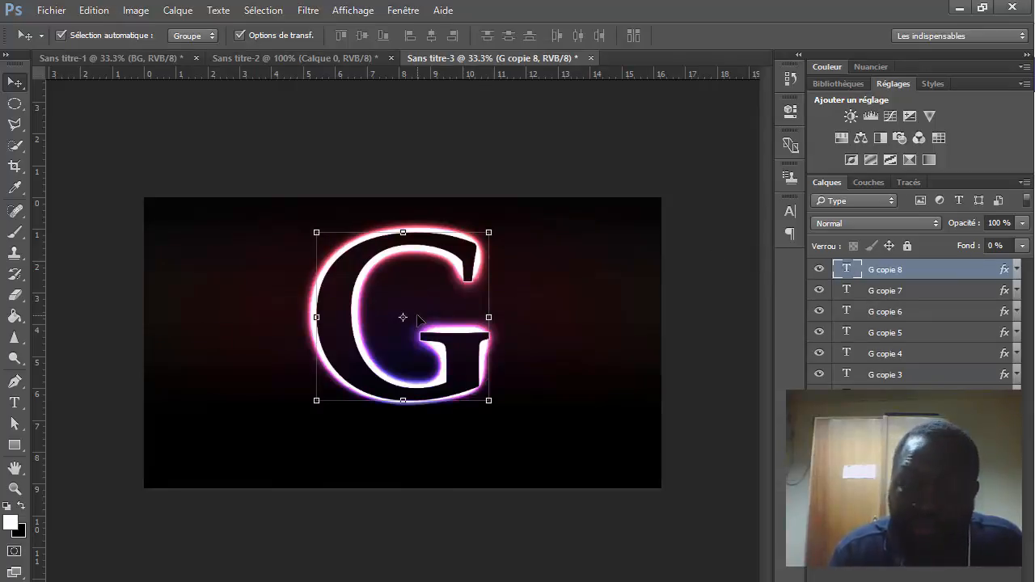
pyautogui.doubleClick(847, 273)
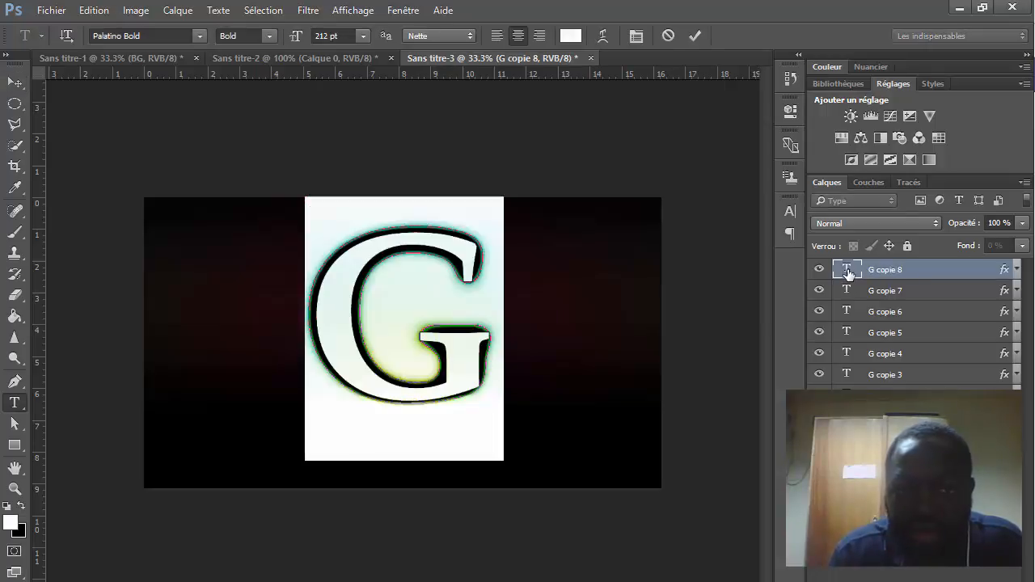
pyautogui.click(147, 36)
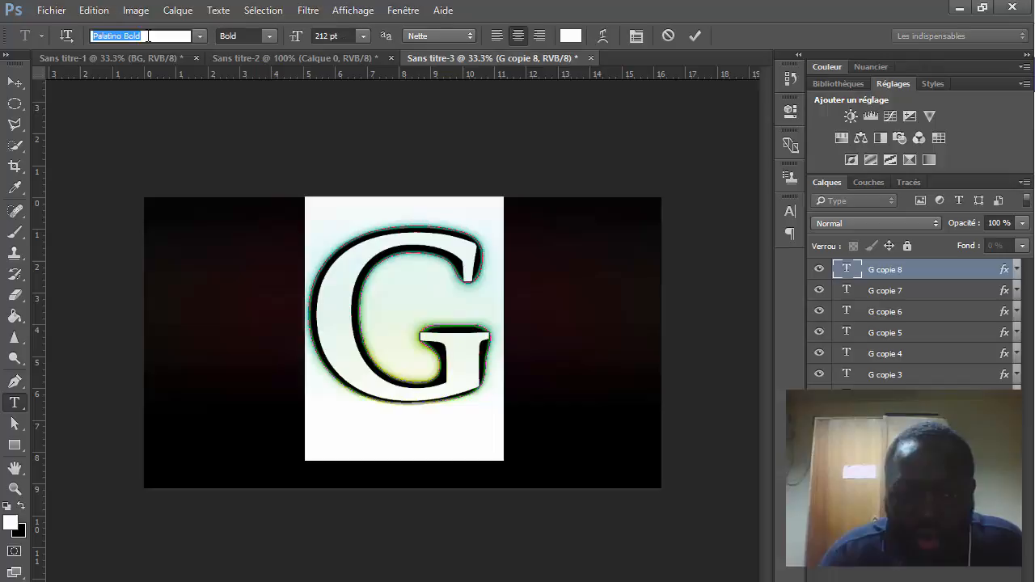
pyautogui.press('Down')
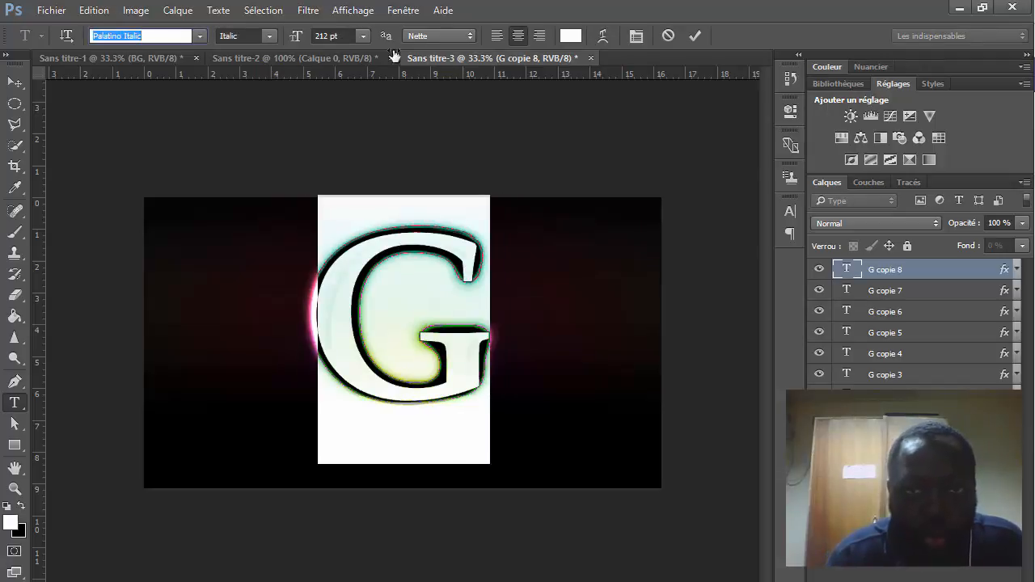
pyautogui.click(695, 35)
pyautogui.press('v')
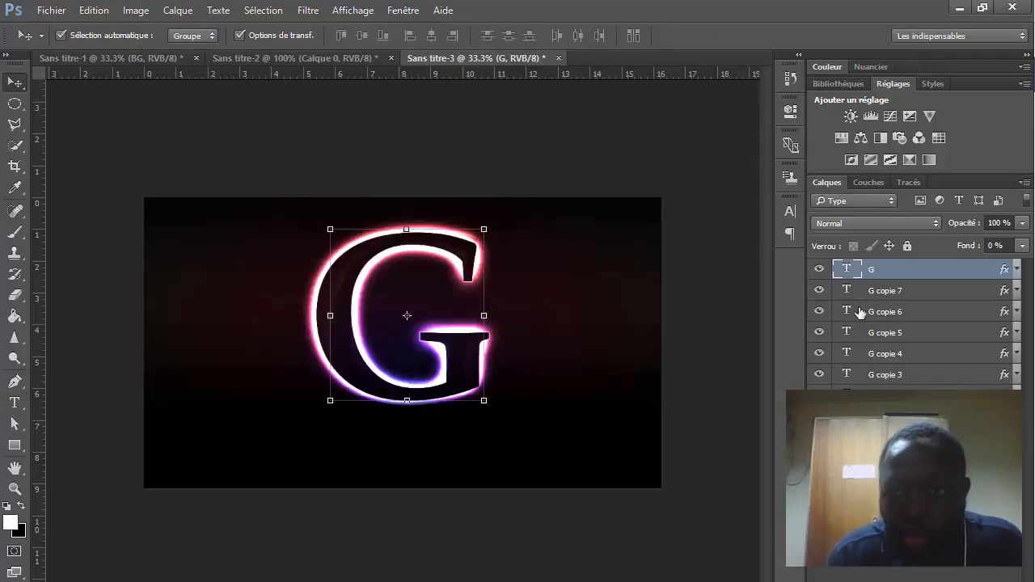
# Try Palatino Roman and the neighbouring fonts on the G copie 7 letter.
pyautogui.doubleClick(845, 291)
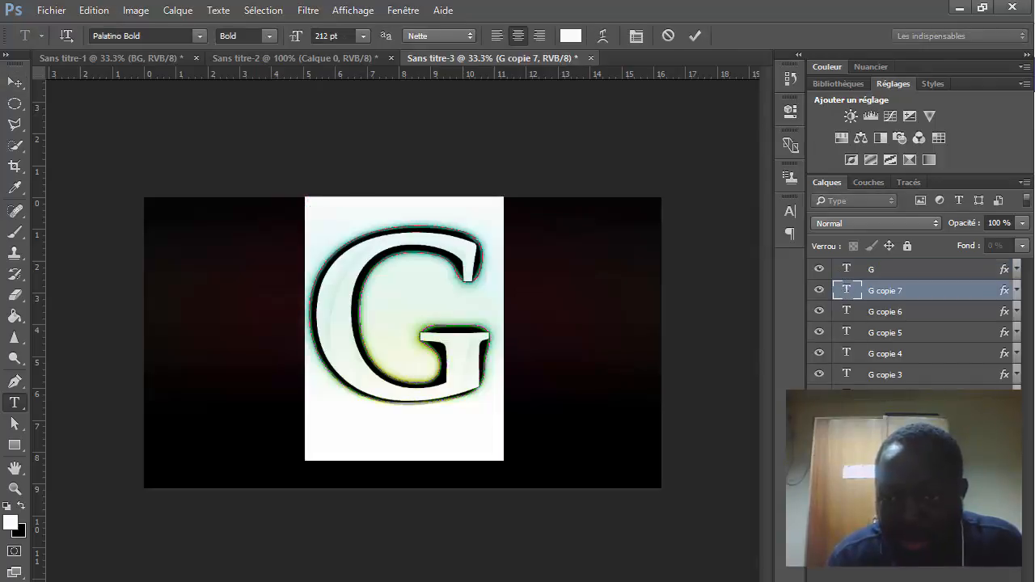
pyautogui.click(162, 33)
pyautogui.press('Up')
pyautogui.press('Up')
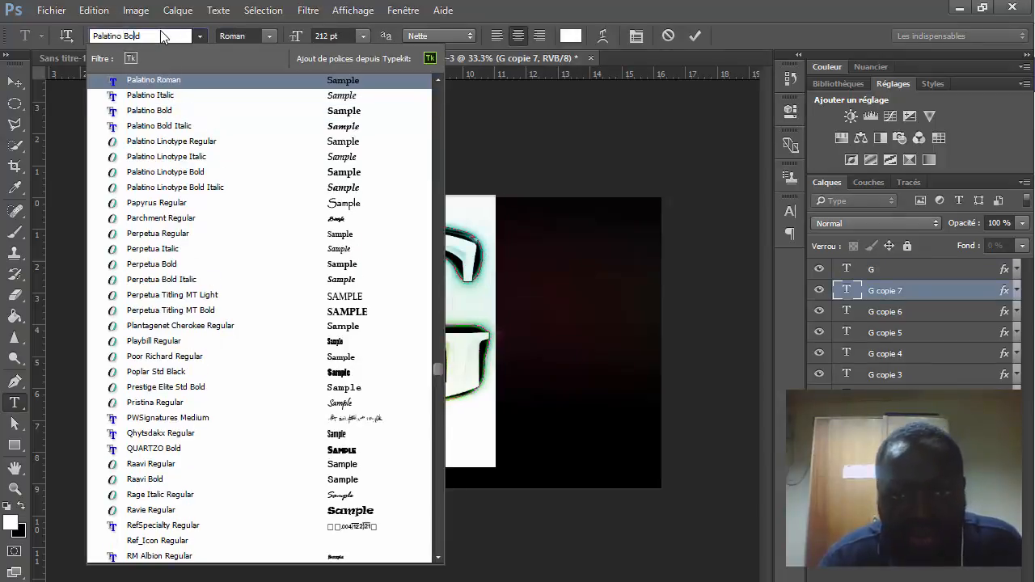
pyautogui.press('Up')
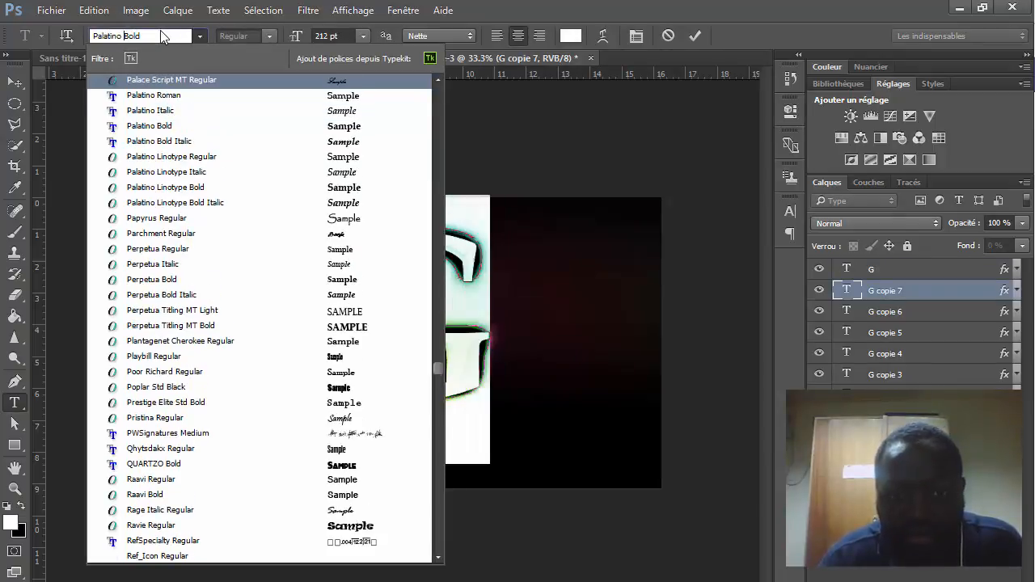
pyautogui.press('Up')
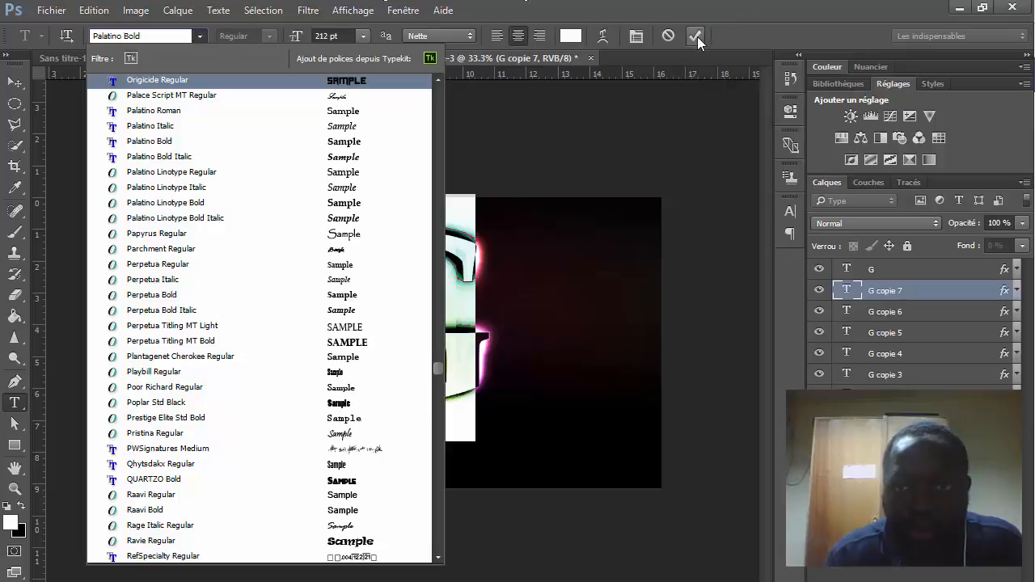
pyautogui.press('Escape')
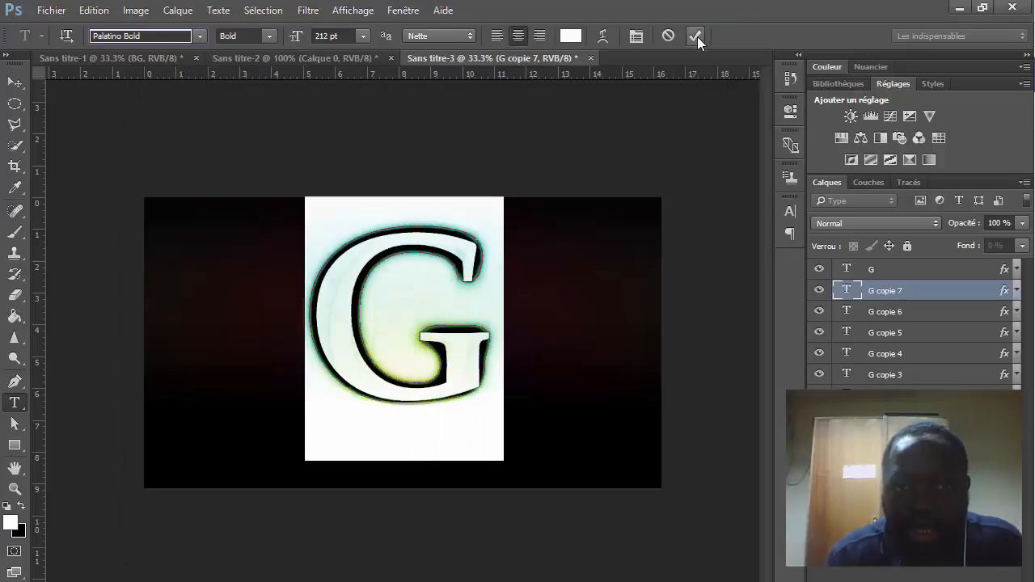
# Try different fonts on the G copie 6 letter and apply Nirmala UI Regular.
pyautogui.click(847, 312)
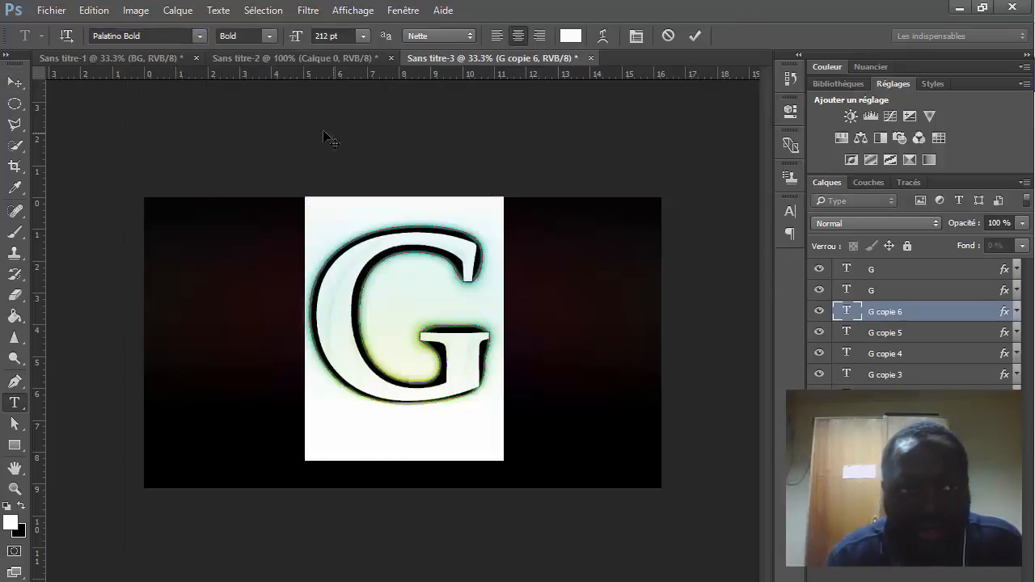
pyautogui.click(145, 36)
pyautogui.press('Up')
pyautogui.press('Up')
pyautogui.press('Up')
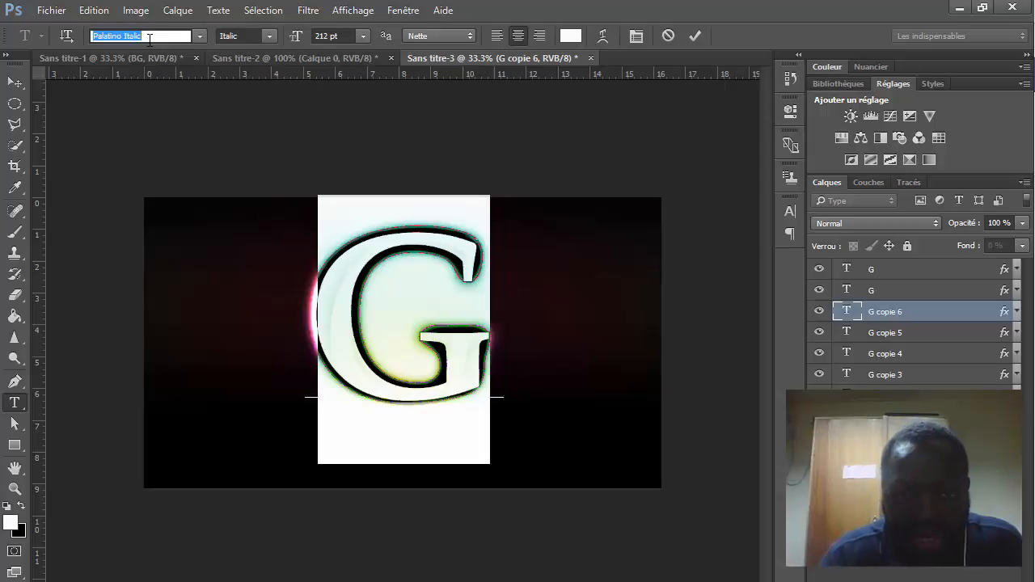
pyautogui.press('Up')
pyautogui.press('Up')
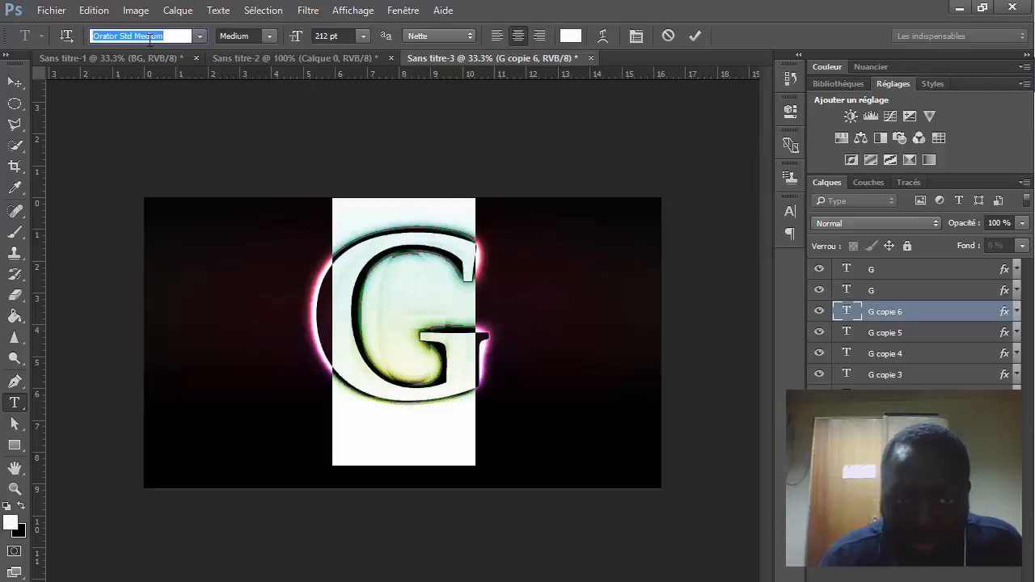
pyautogui.press('Up')
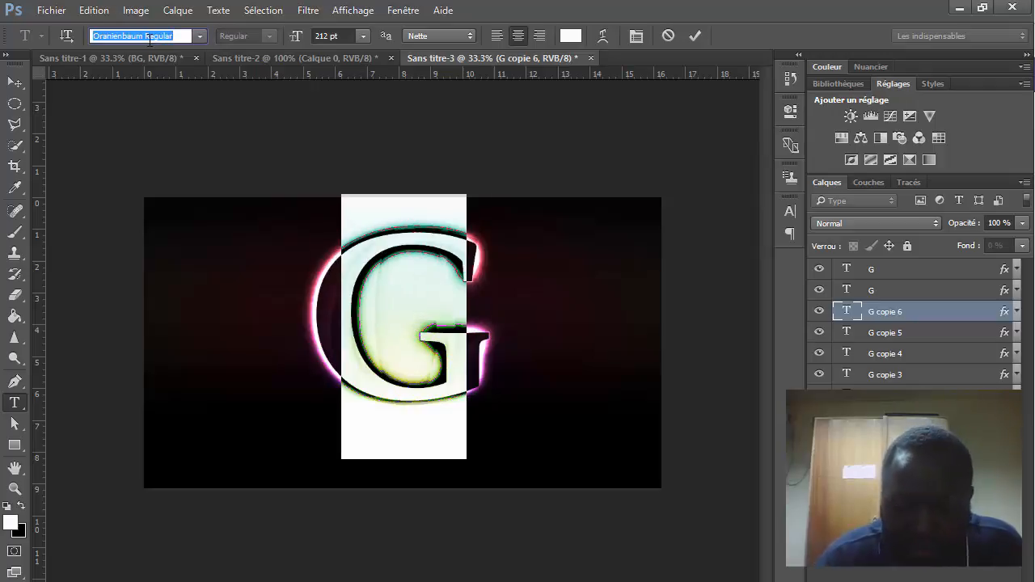
pyautogui.press('Down')
pyautogui.press('Down')
pyautogui.press('Down')
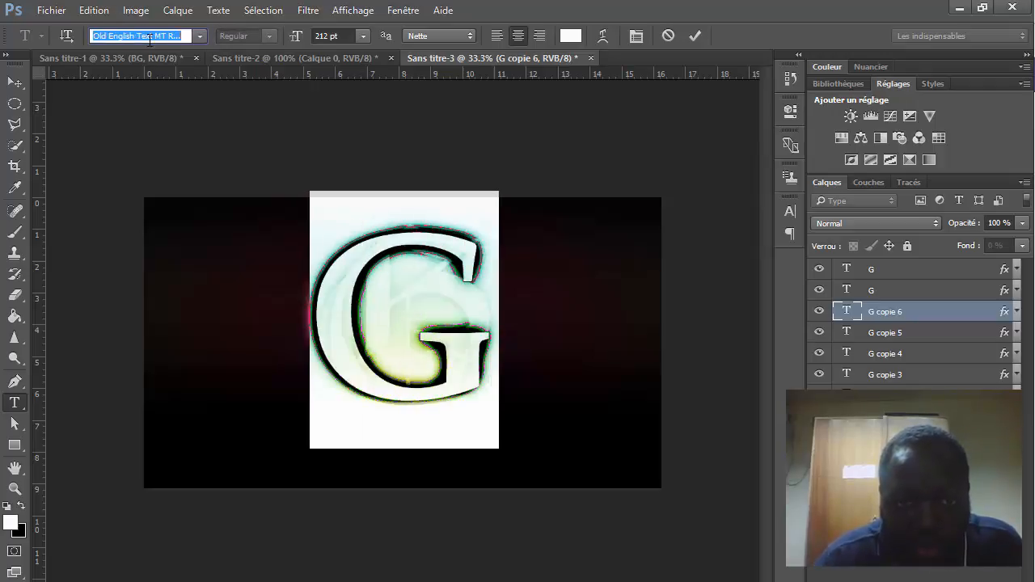
pyautogui.press('Up')
pyautogui.press('Up')
pyautogui.press('Up')
pyautogui.press('Up')
pyautogui.press('Up')
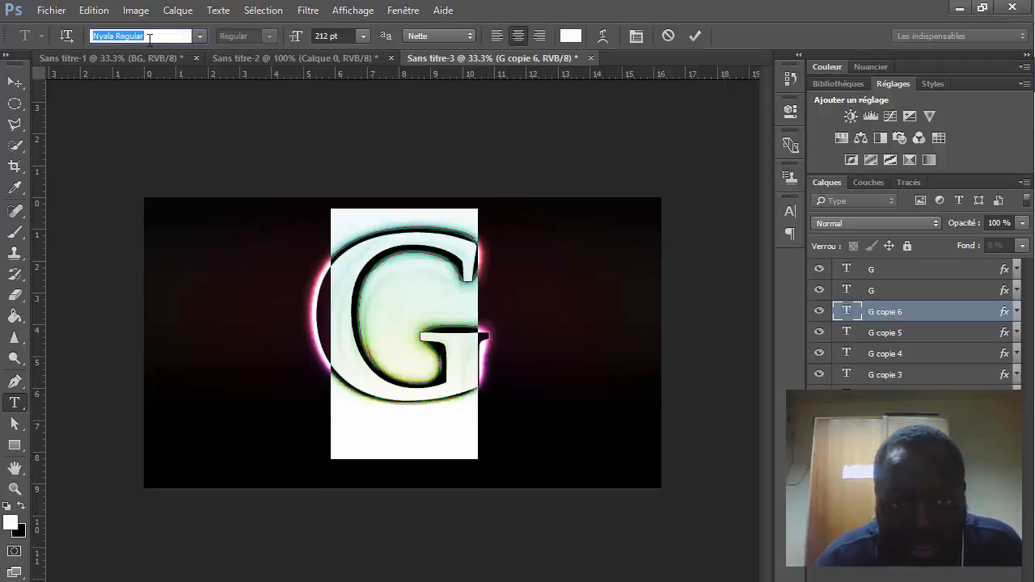
pyautogui.press('Up')
pyautogui.press('Up')
pyautogui.press('Up')
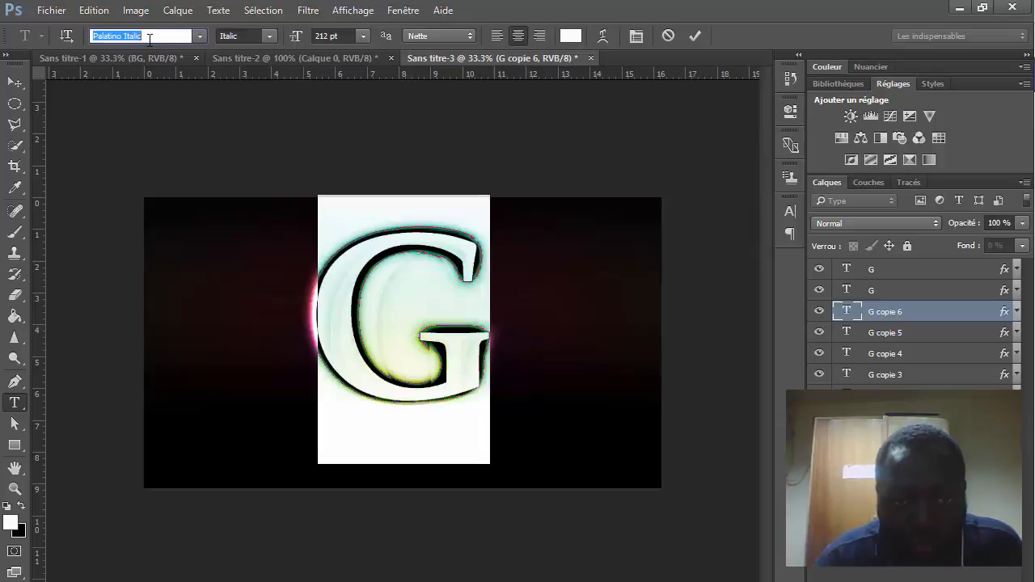
pyautogui.press('Down')
pyautogui.press('Down')
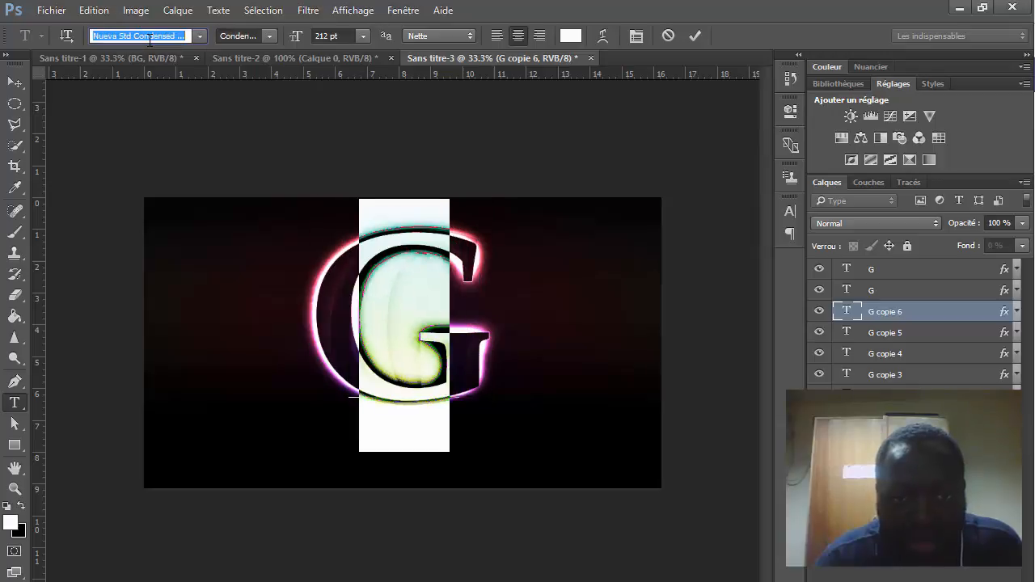
pyautogui.press('Up')
pyautogui.press('Up')
pyautogui.press('Up')
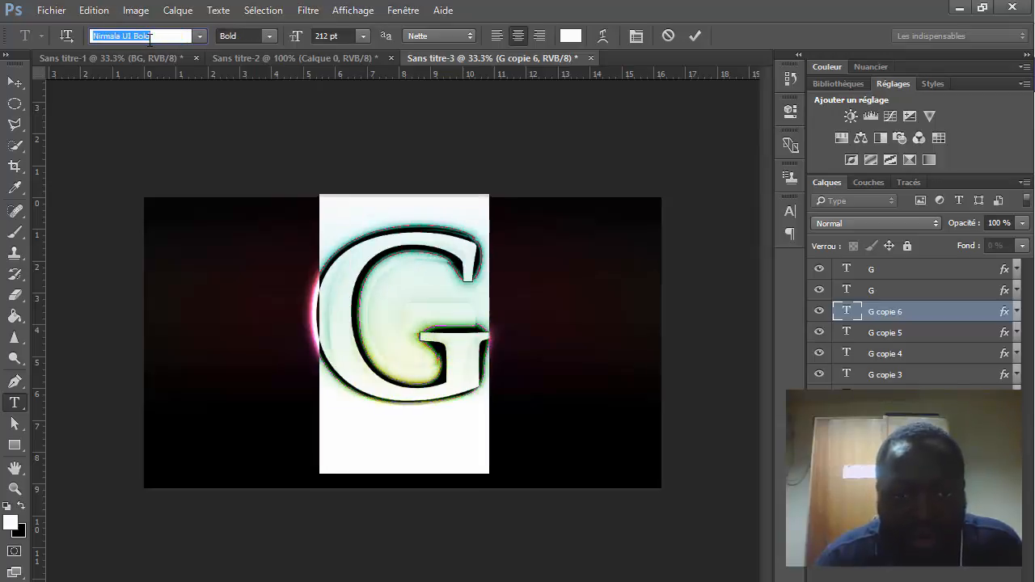
pyautogui.press('Up')
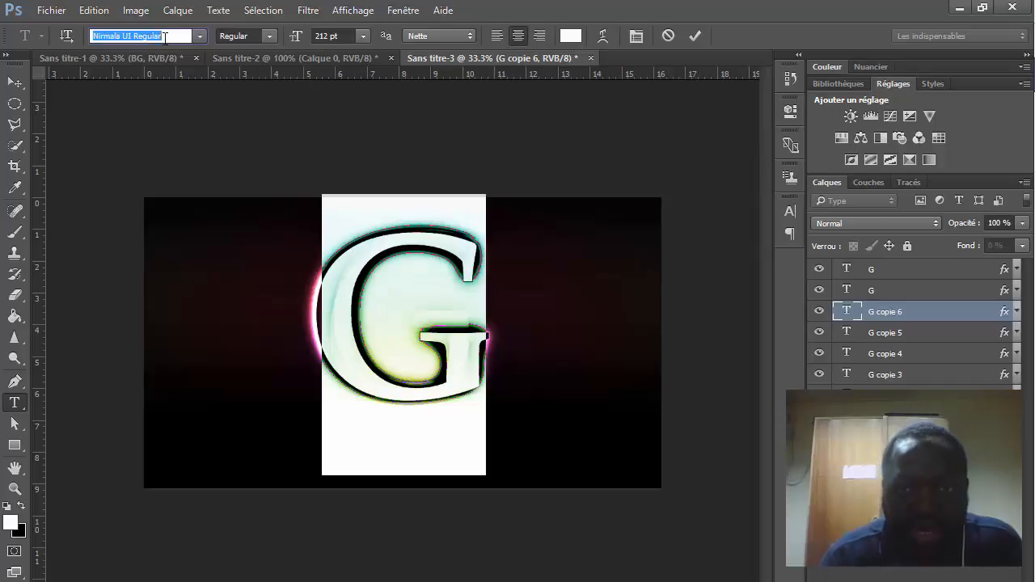
pyautogui.click(696, 38)
pyautogui.press('v')
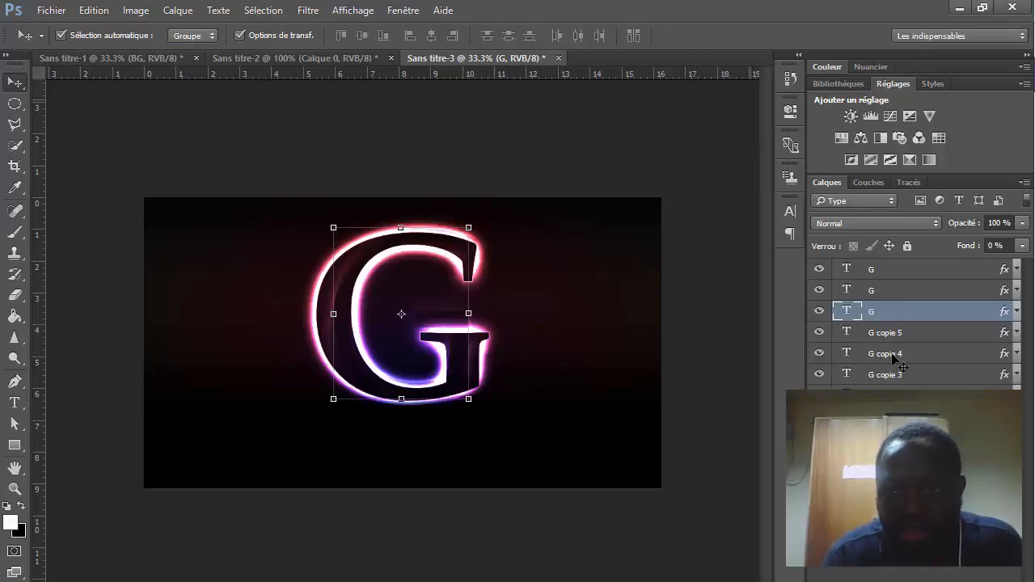
# Step through the Palatino font variants on the G copie 5 letter and apply Palatino Linotype Bold Italic.
pyautogui.doubleClick(847, 331)
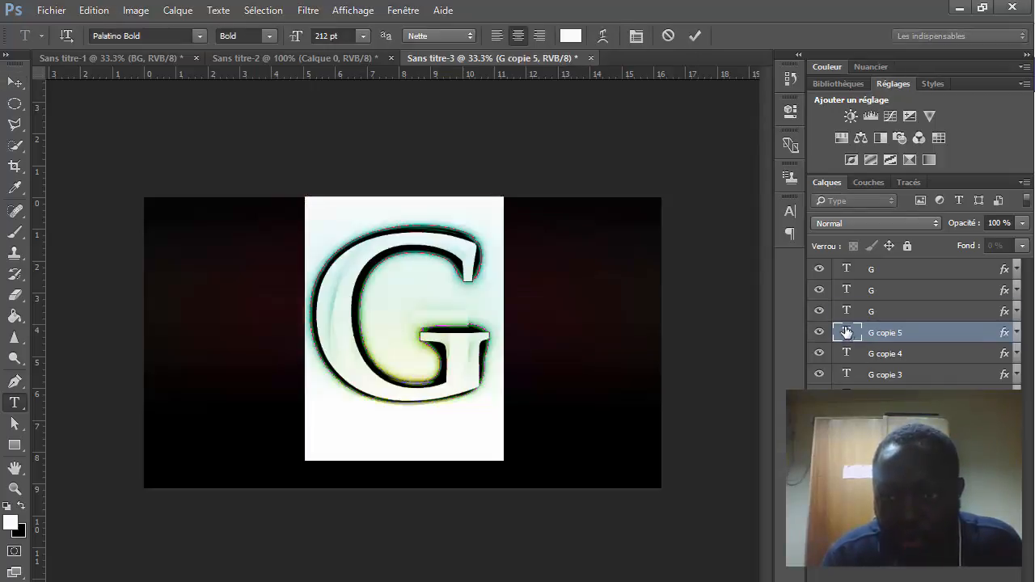
pyautogui.click(148, 36)
pyautogui.press('Down')
pyautogui.press('Down')
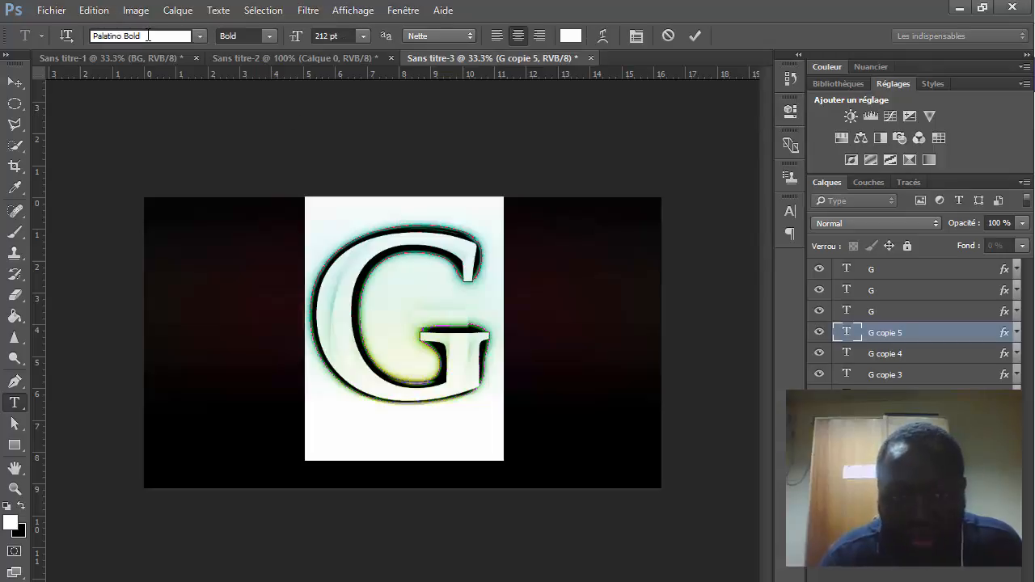
pyautogui.press('Up')
pyautogui.press('Down')
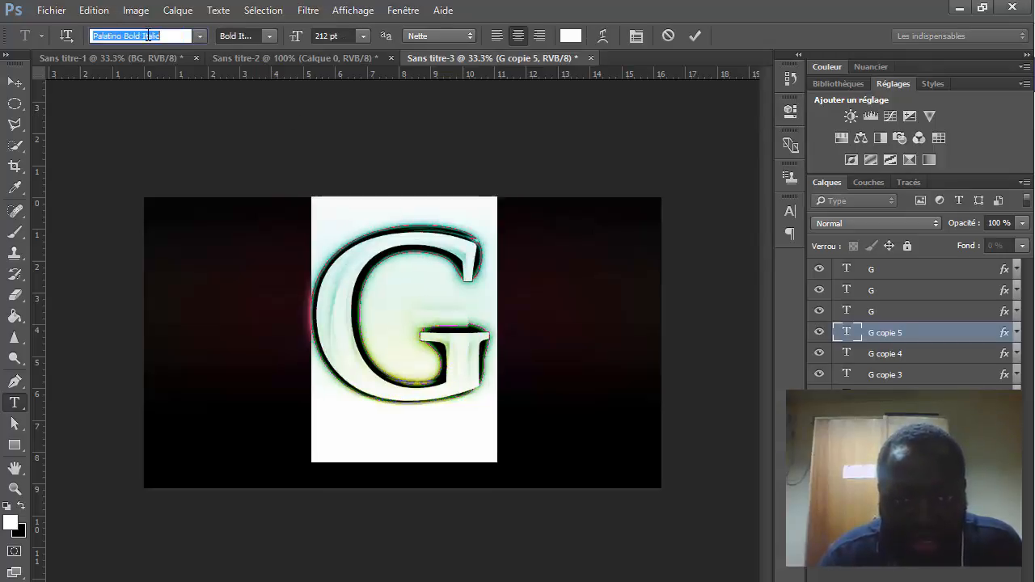
pyautogui.press('Down')
pyautogui.press('Up')
pyautogui.press('Down')
pyautogui.press('Down')
pyautogui.press('Down')
pyautogui.press('Down')
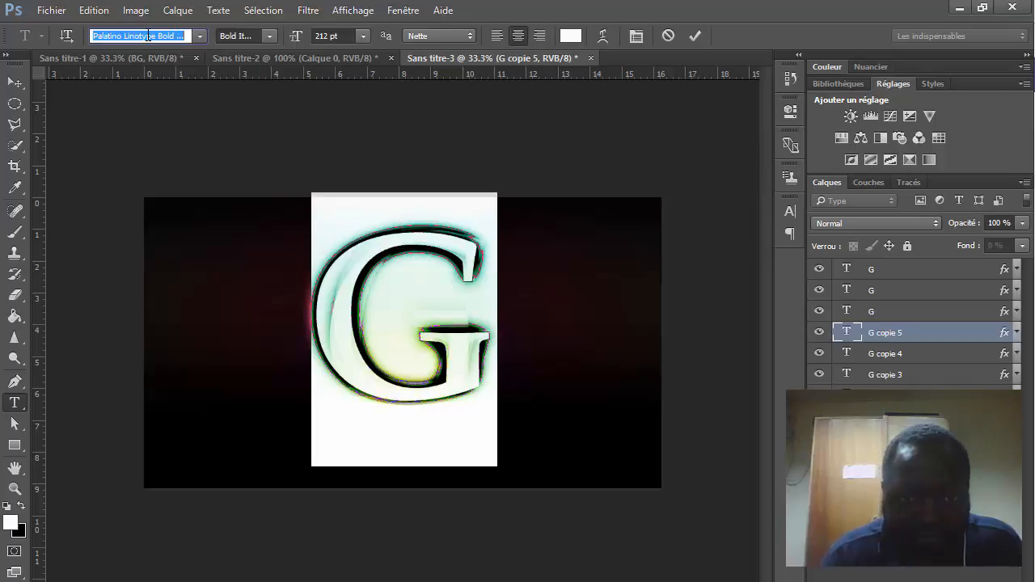
pyautogui.click(696, 35)
pyautogui.press('v')
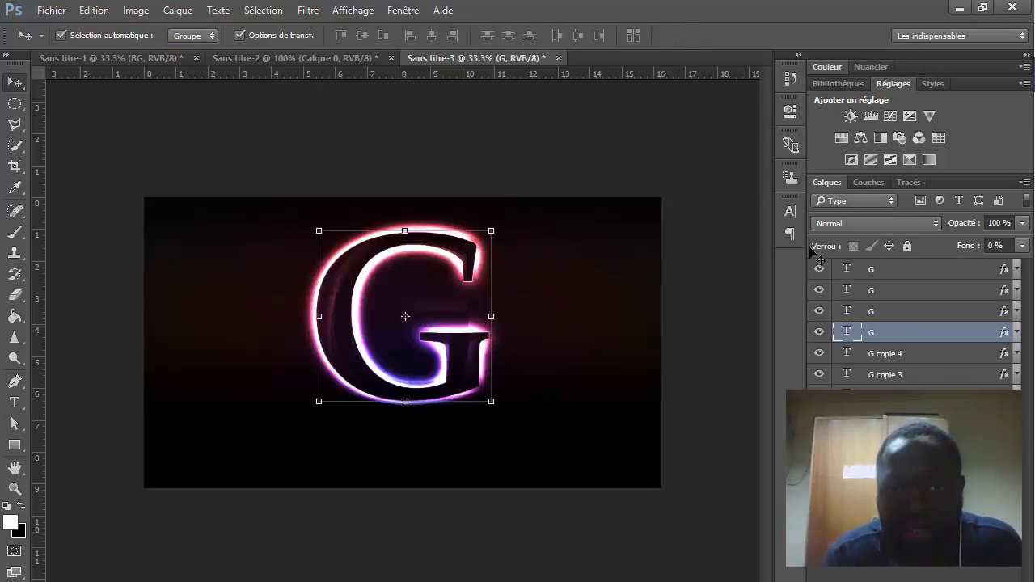
# Try the Palatino, Parchment and Perpetua fonts on the G copie 4 letter and apply Perpetua Titling MT Bold.
pyautogui.doubleClick(846, 353)
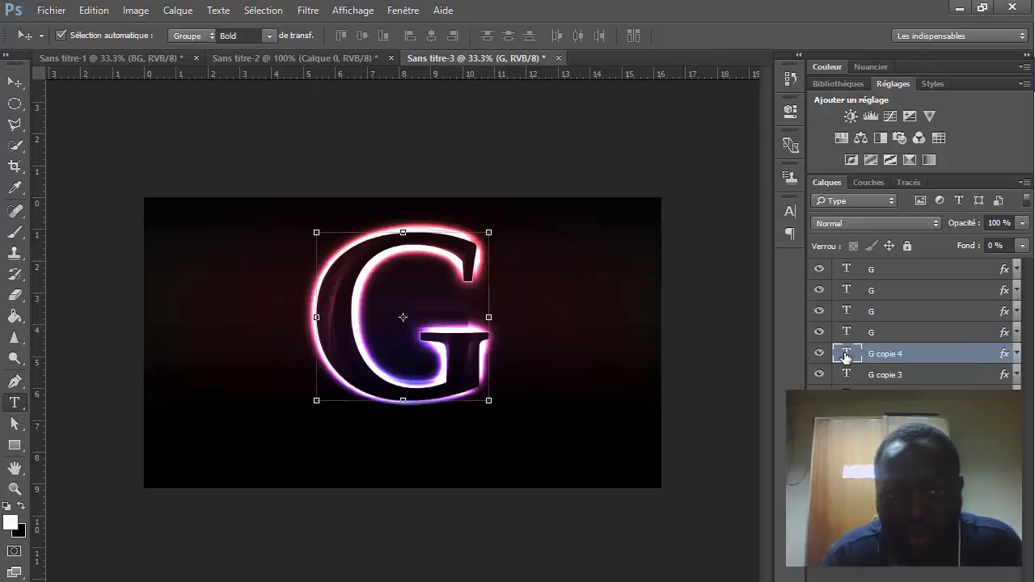
pyautogui.click(150, 36)
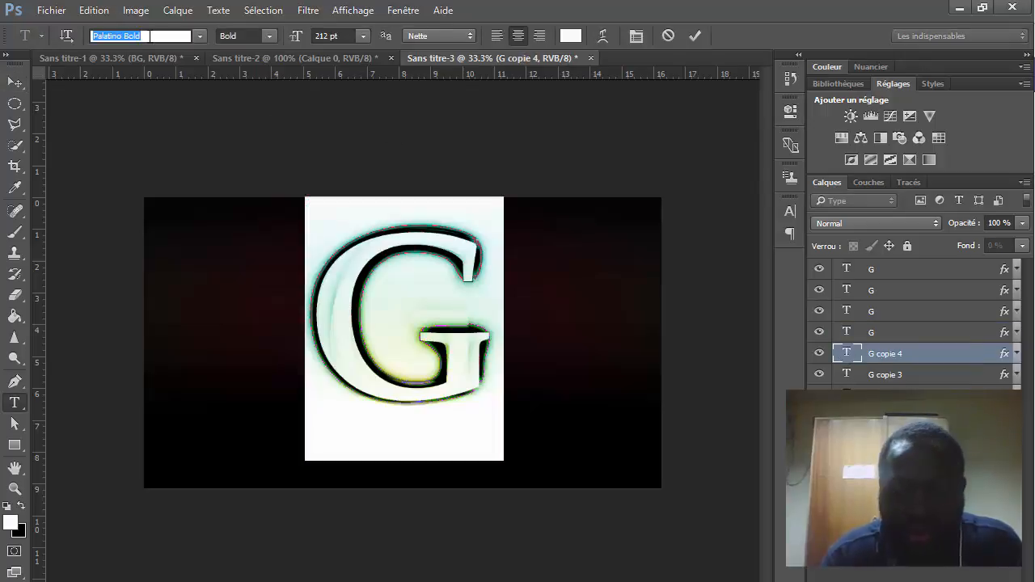
pyautogui.press('Down')
pyautogui.press('Down')
pyautogui.press('Down')
pyautogui.press('Down')
pyautogui.press('Down')
pyautogui.press('Down')
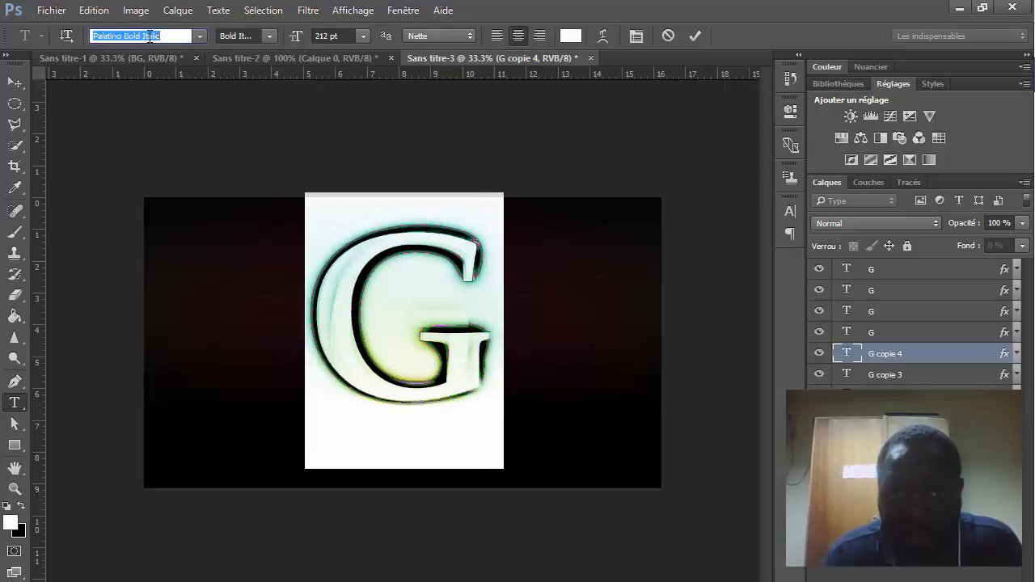
pyautogui.press('Down')
pyautogui.press('Down')
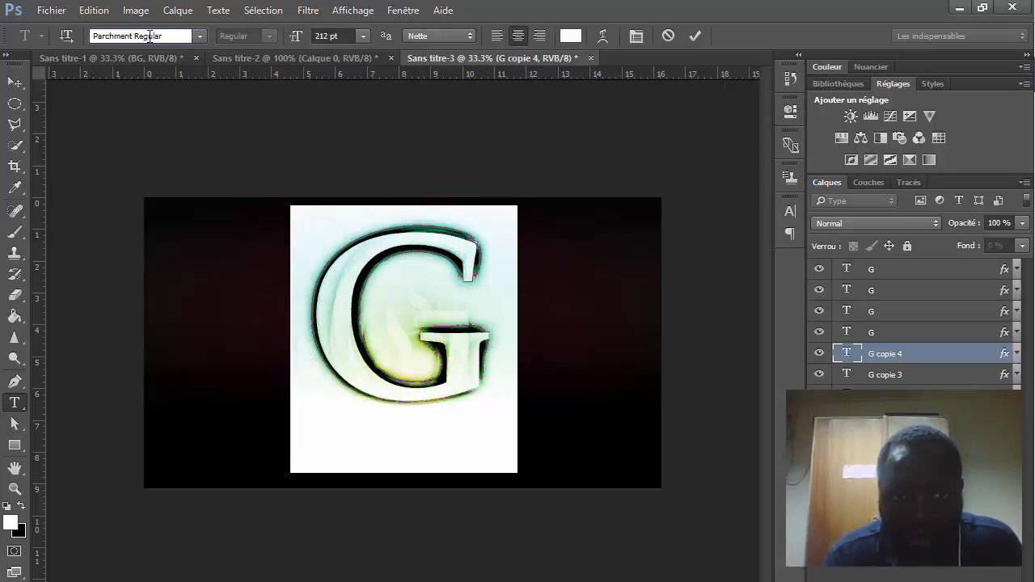
pyautogui.press('Down')
pyautogui.press('Down')
pyautogui.press('Down')
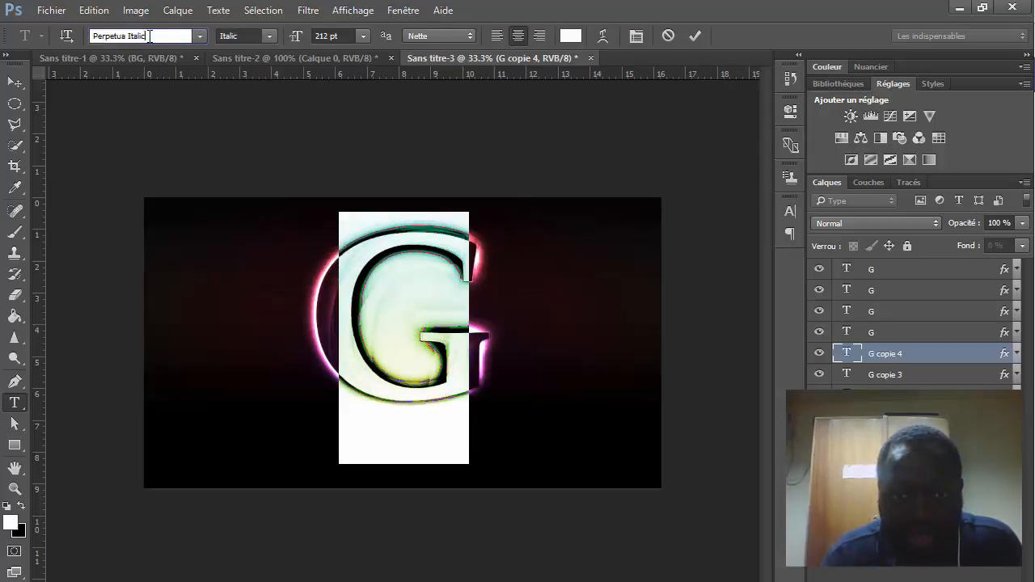
pyautogui.press('Down')
pyautogui.press('Down')
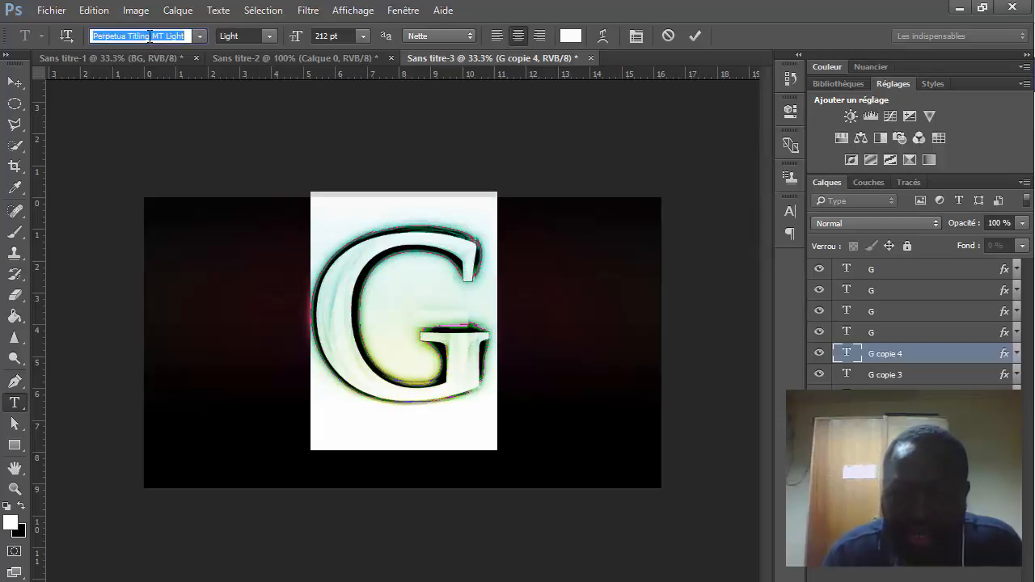
pyautogui.press('Down')
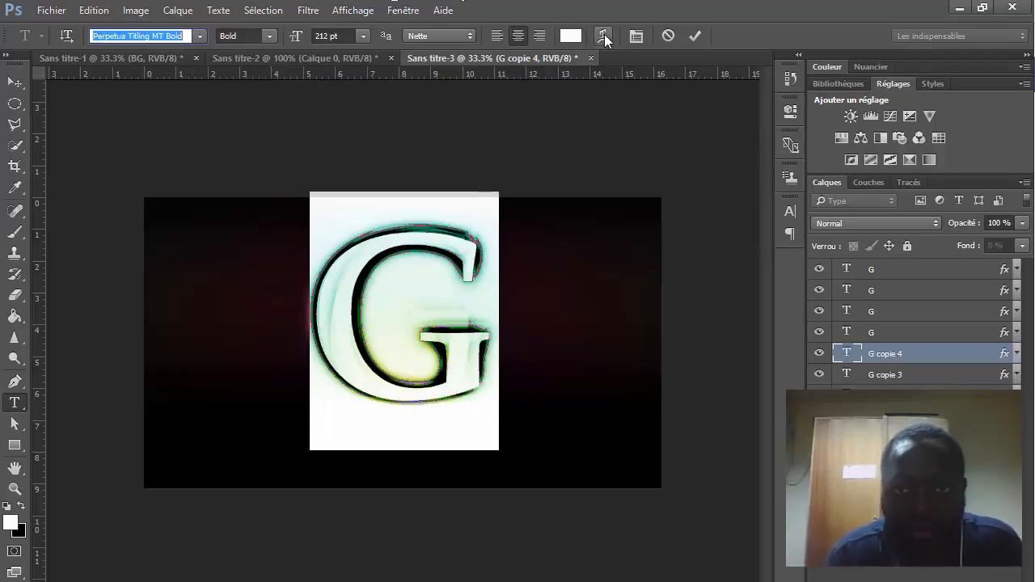
pyautogui.click(696, 35)
pyautogui.press('v')
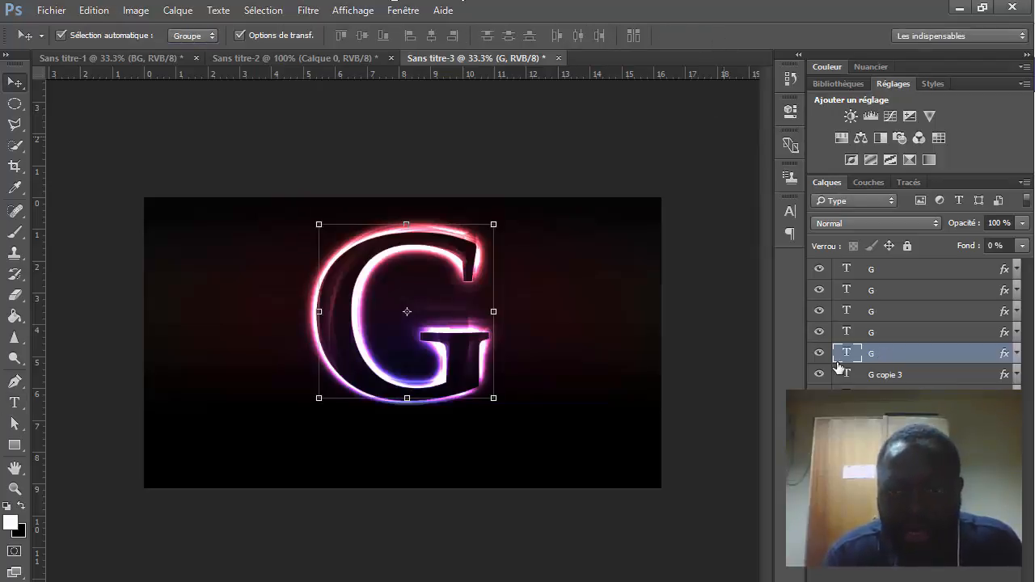
# Change the font of the G copie 3 letter to Palatino Linotype Italic.
pyautogui.doubleClick(846, 375)
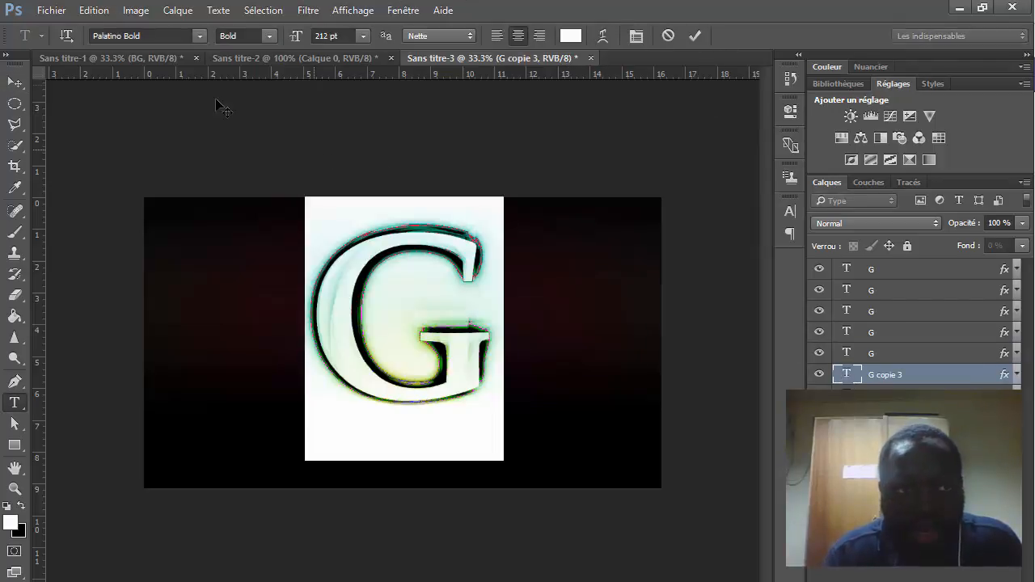
pyautogui.click(140, 36)
pyautogui.press('Down')
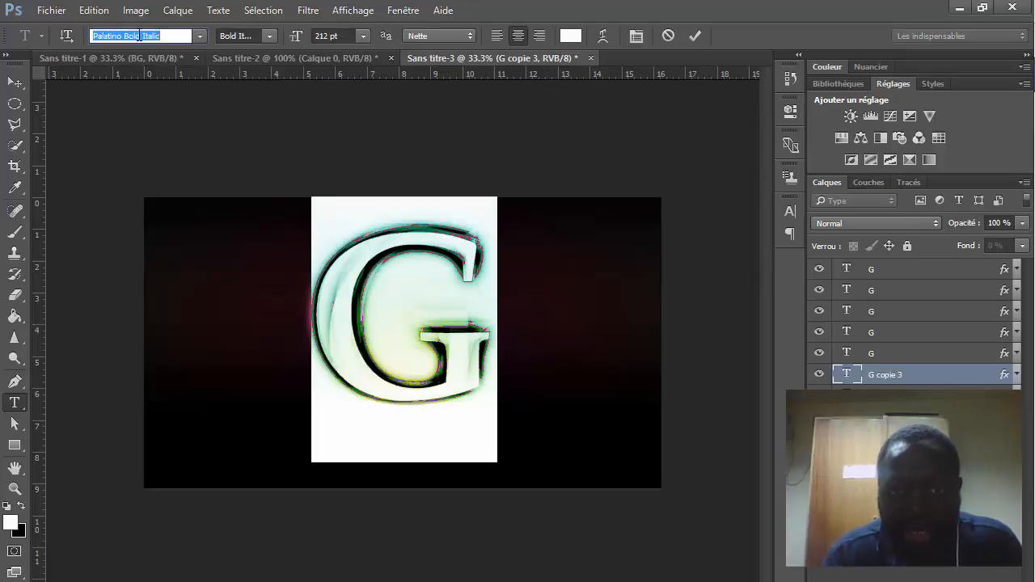
pyautogui.press('Down')
pyautogui.press('Down')
pyautogui.press('Down')
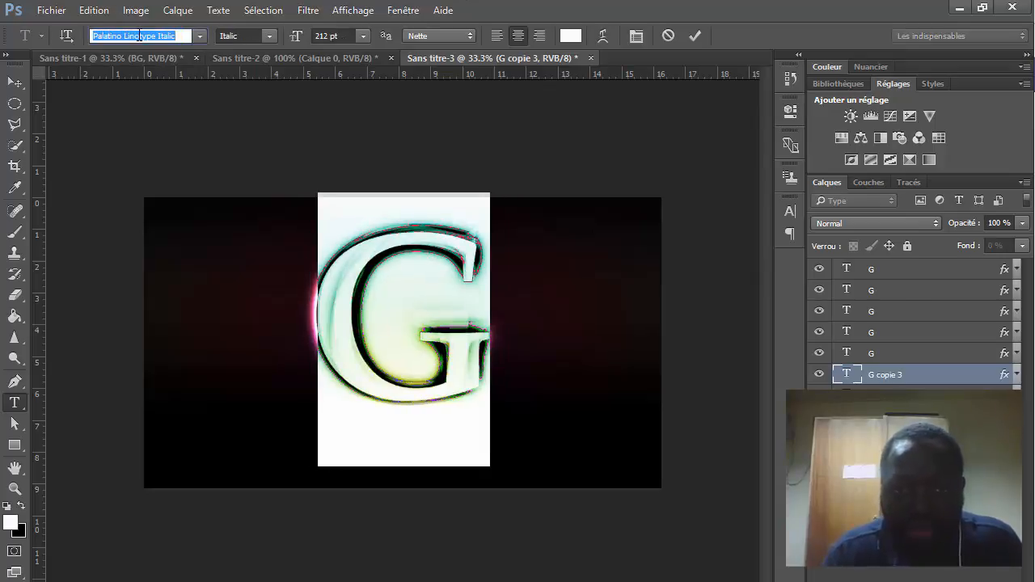
pyautogui.click(693, 36)
pyautogui.press('v')
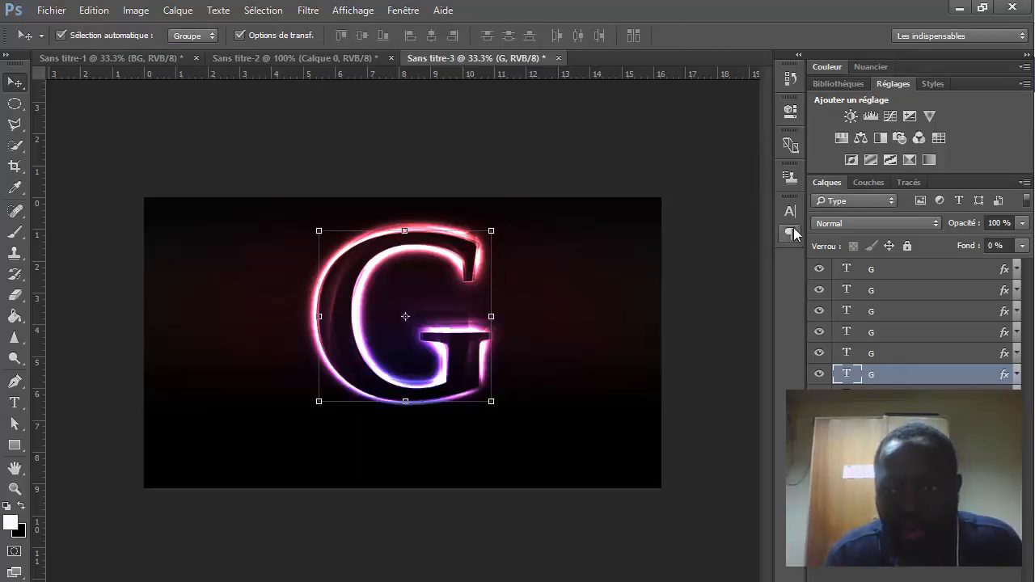
# Try several fonts on the G copie 2 letter and apply Perpetua Titling MT Bold.
pyautogui.doubleClick(405, 316)
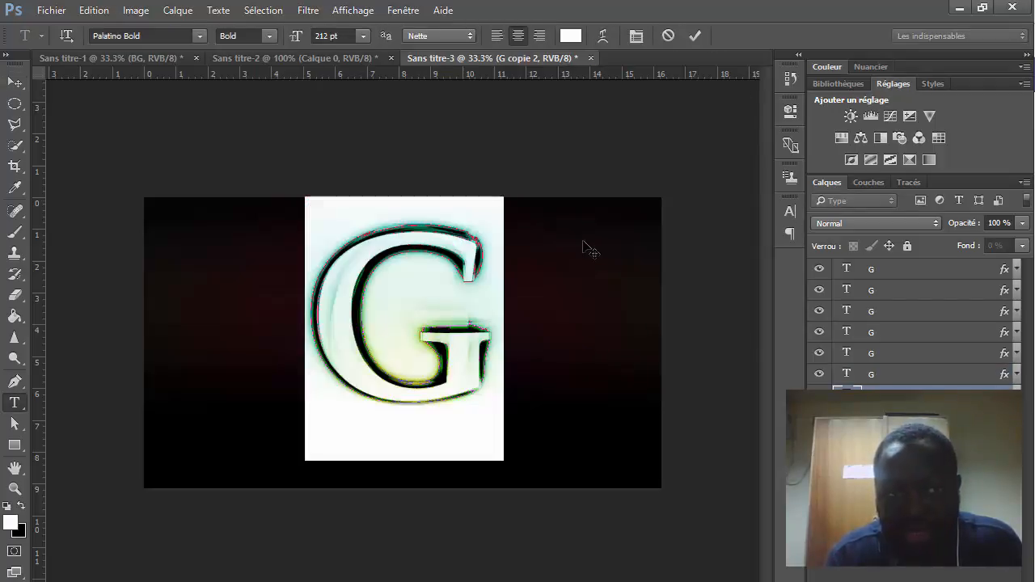
pyautogui.press('Down')
pyautogui.press('Down')
pyautogui.press('Down')
pyautogui.press('Down')
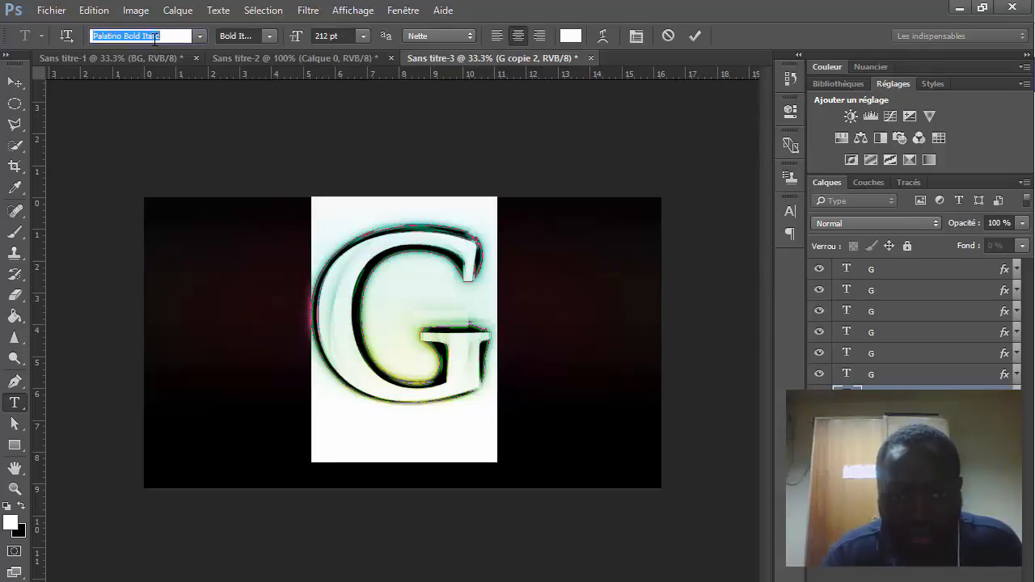
pyautogui.press('Down')
pyautogui.press('Down')
pyautogui.press('Down')
pyautogui.press('Down')
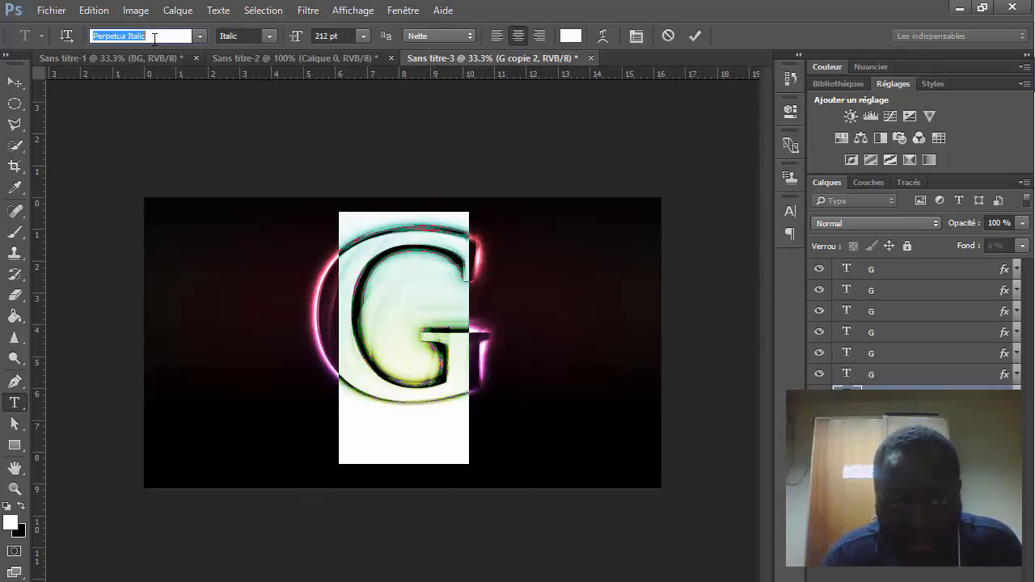
pyautogui.press('Down')
pyautogui.press('Down')
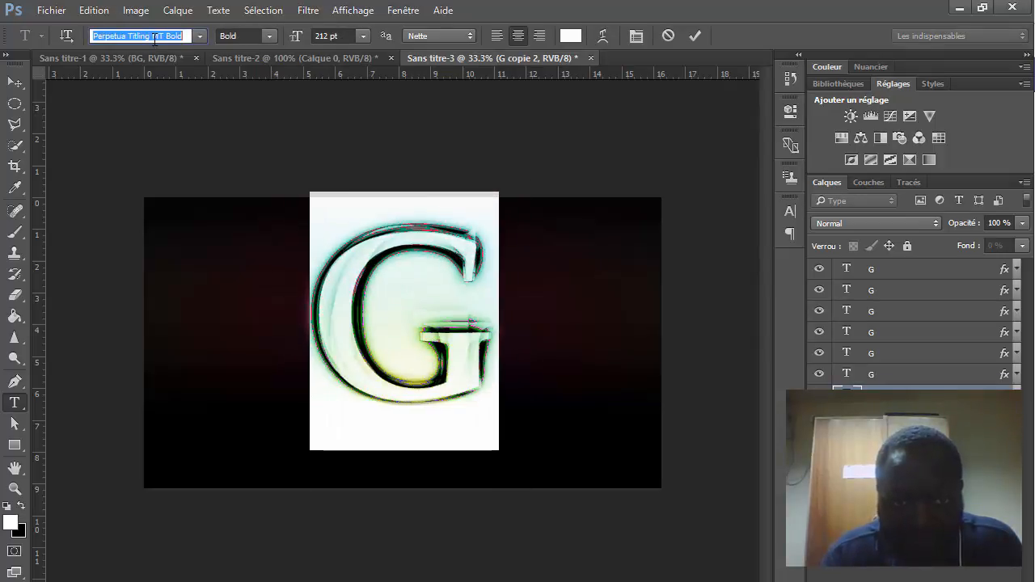
pyautogui.click(694, 36)
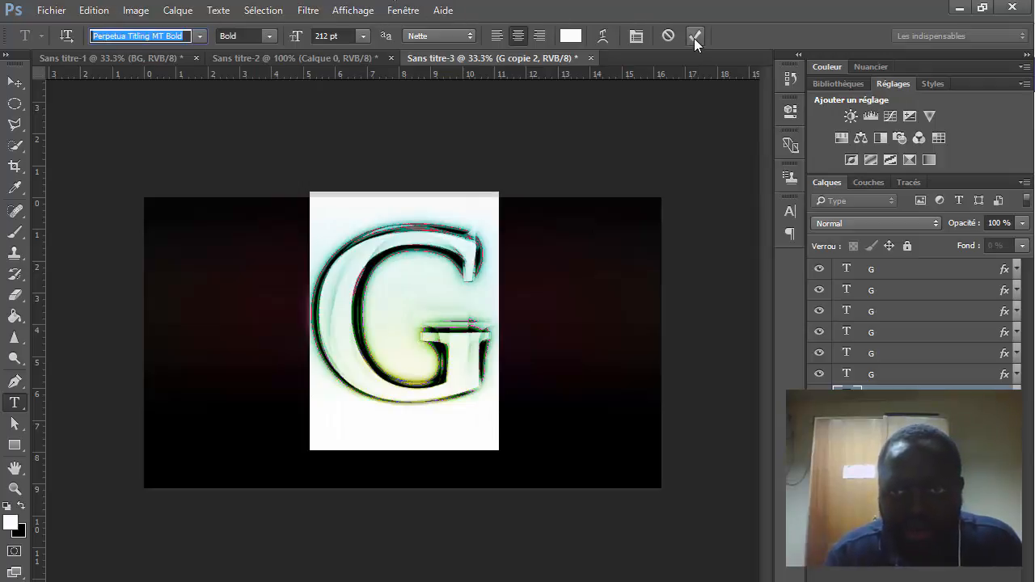
pyautogui.press('v')
# Browse fonts for the G copie letter, try Univers Condensed Medium, and apply Urdu Typesetting Regular.
pyautogui.doubleClick(845, 415)
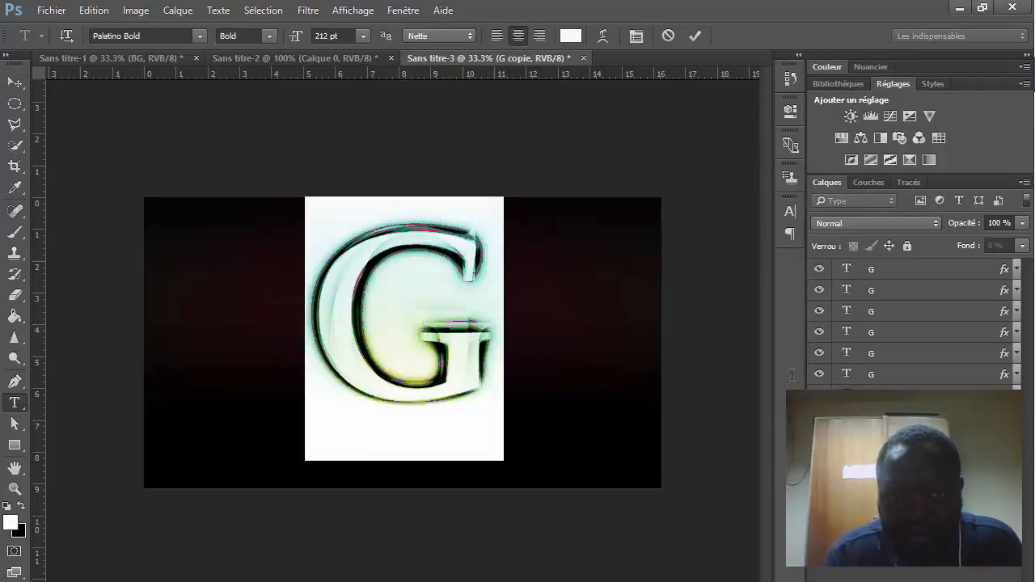
pyautogui.click(148, 35)
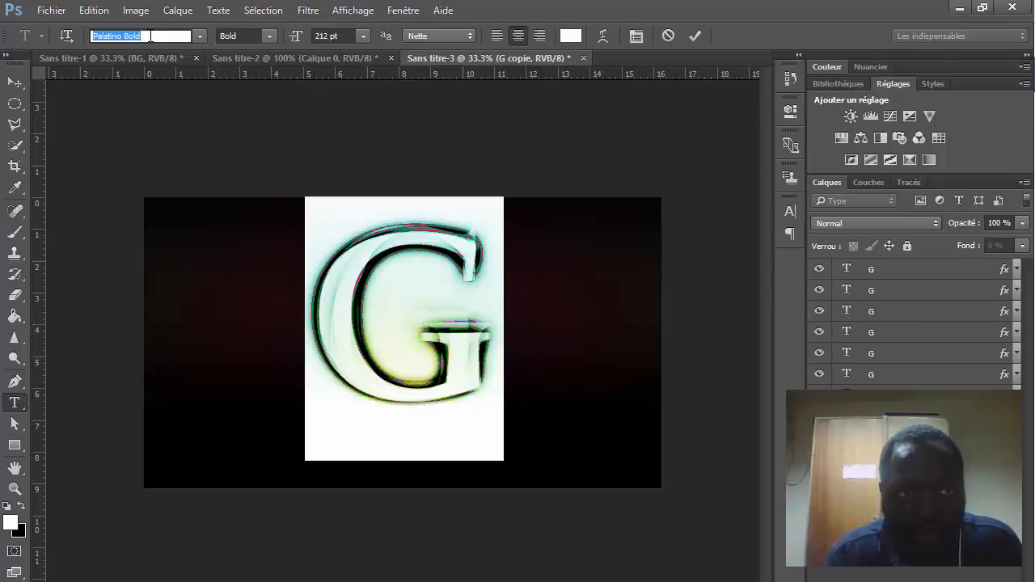
pyautogui.click(200, 35)
pyautogui.press('Down')
pyautogui.press('Down')
pyautogui.press('Down')
pyautogui.press('Down')
pyautogui.press('Down')
pyautogui.press('Down')
pyautogui.press('Down')
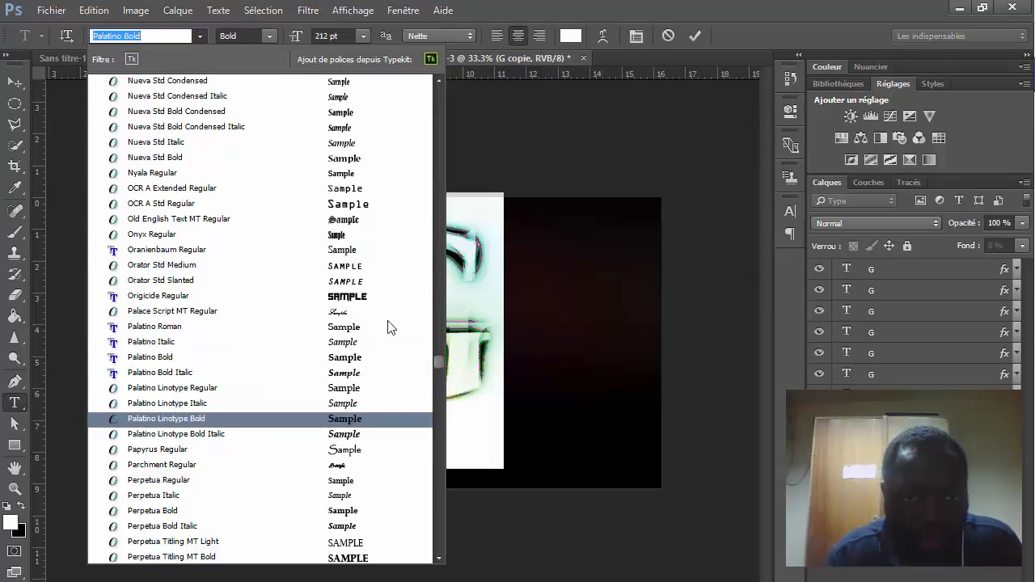
pyautogui.moveTo(434, 366); pyautogui.dragTo(433, 439)
pyautogui.click(231, 433)
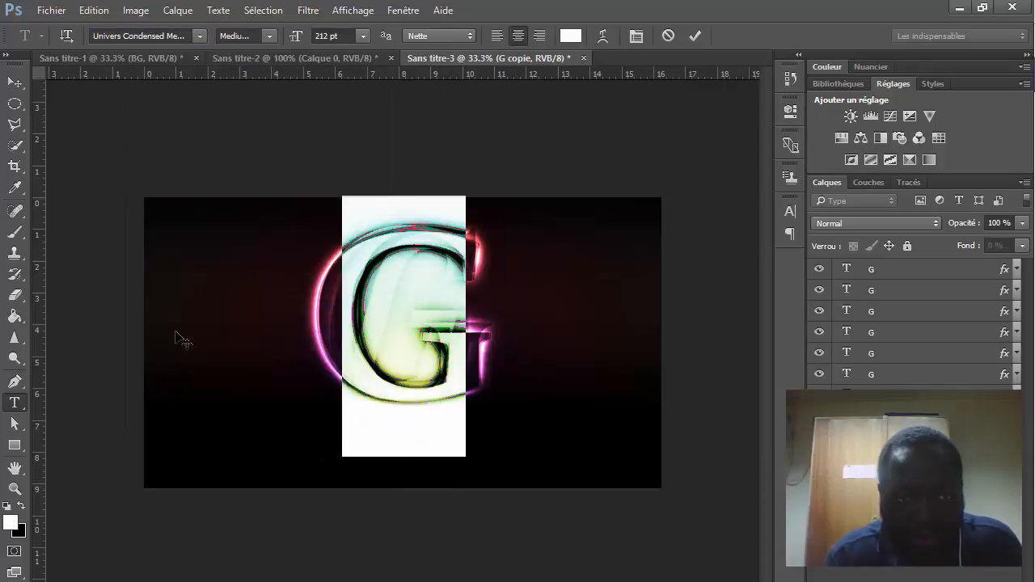
pyautogui.click(160, 36)
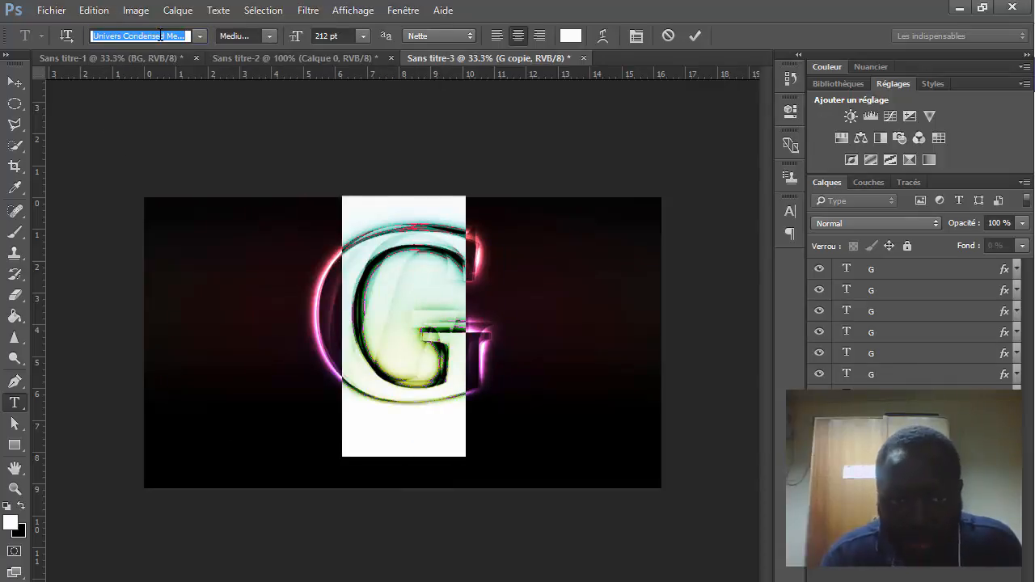
pyautogui.scroll(-2, 161, 35)
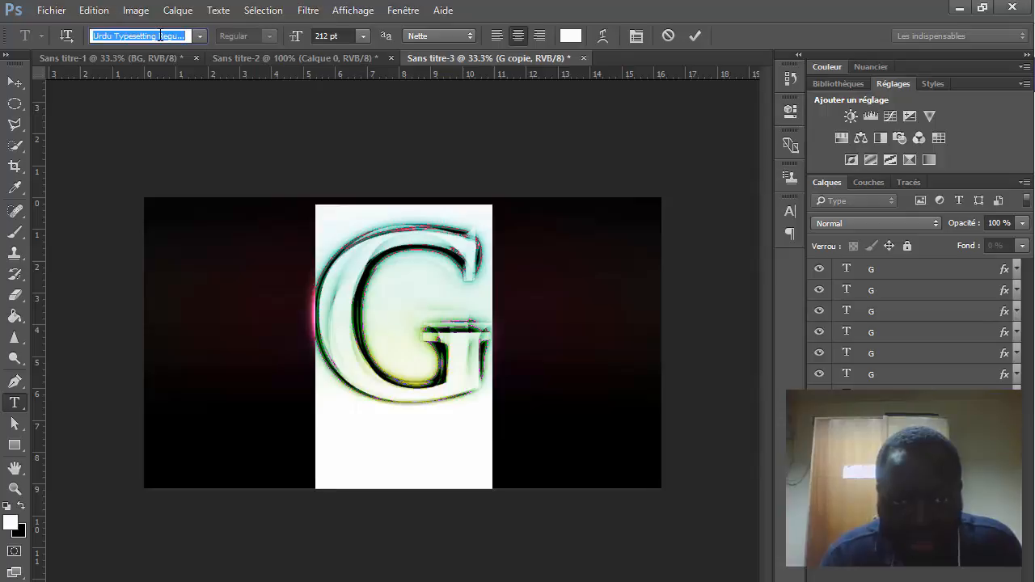
pyautogui.click(696, 36)
pyautogui.press('v')
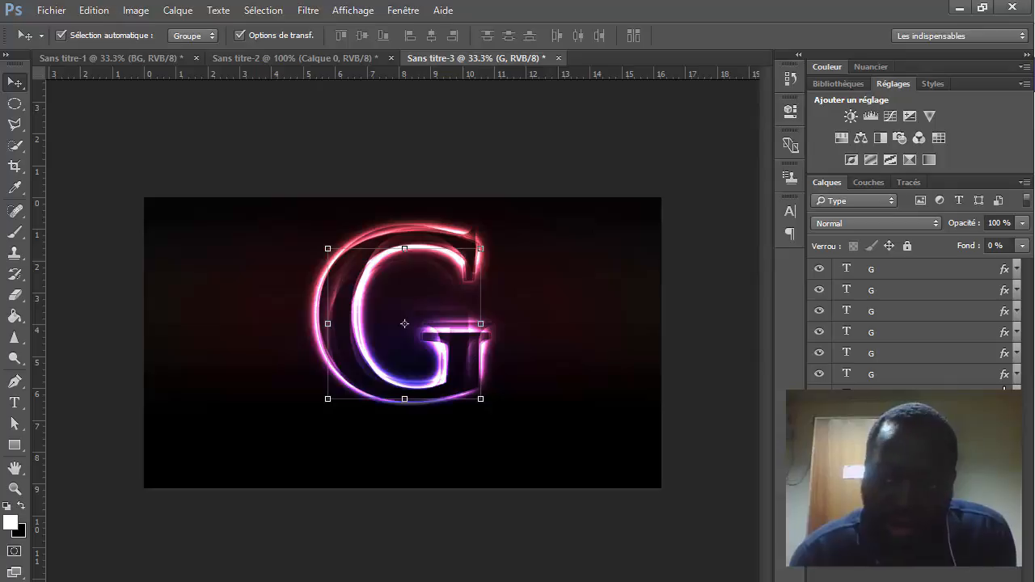
# Select all the G text layers, from the original to the topmost copy, and group them.
pyautogui.hotkey('alt', '[')
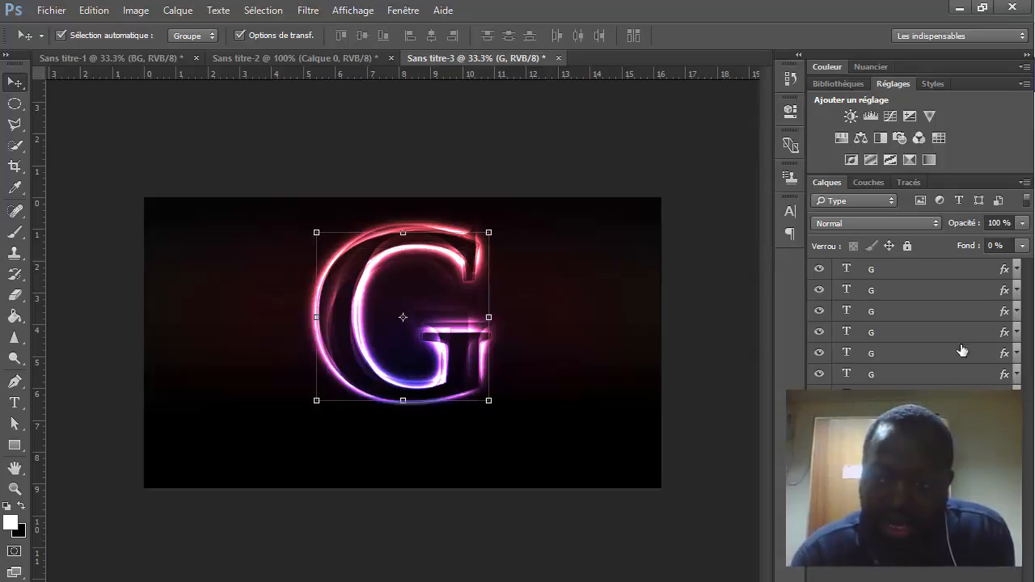
pyautogui.keyDown('shift'); pyautogui.click(907, 269); pyautogui.keyUp('shift')
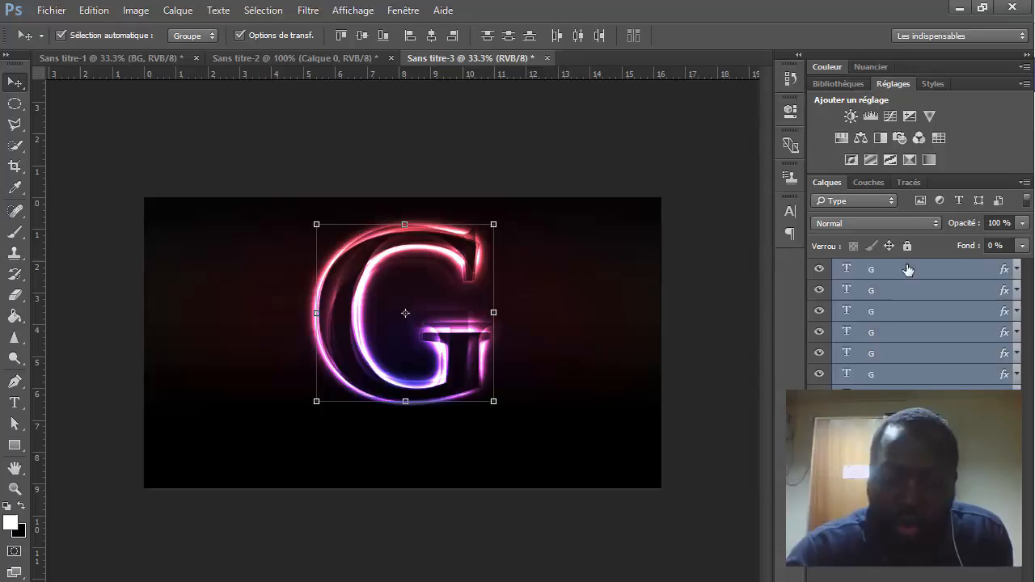
pyautogui.hotkey('ctrl', 'g')
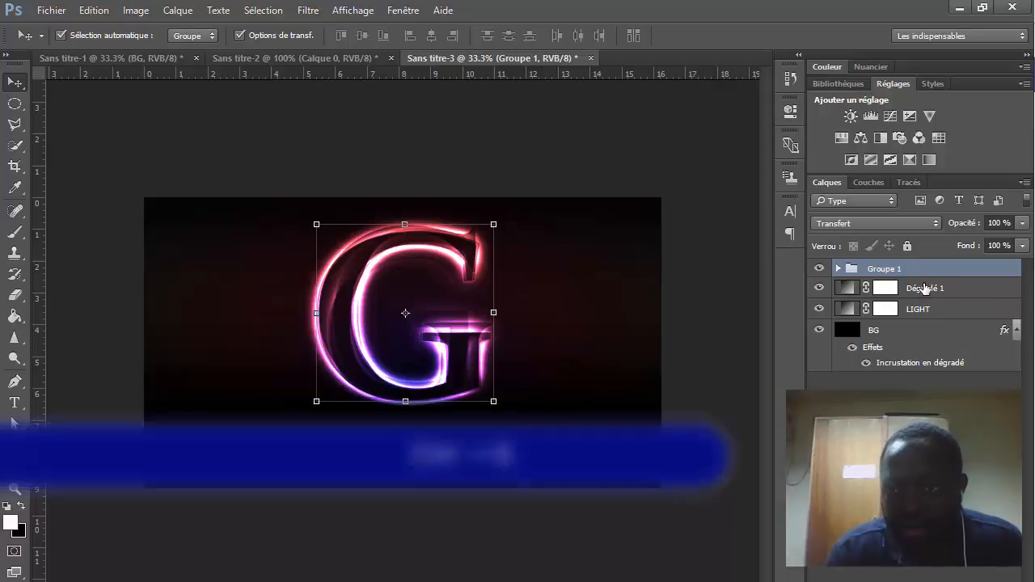
# Create a new blank layer named Calque 1 directly above the Dégradé 1 layer.
pyautogui.click(924, 288)
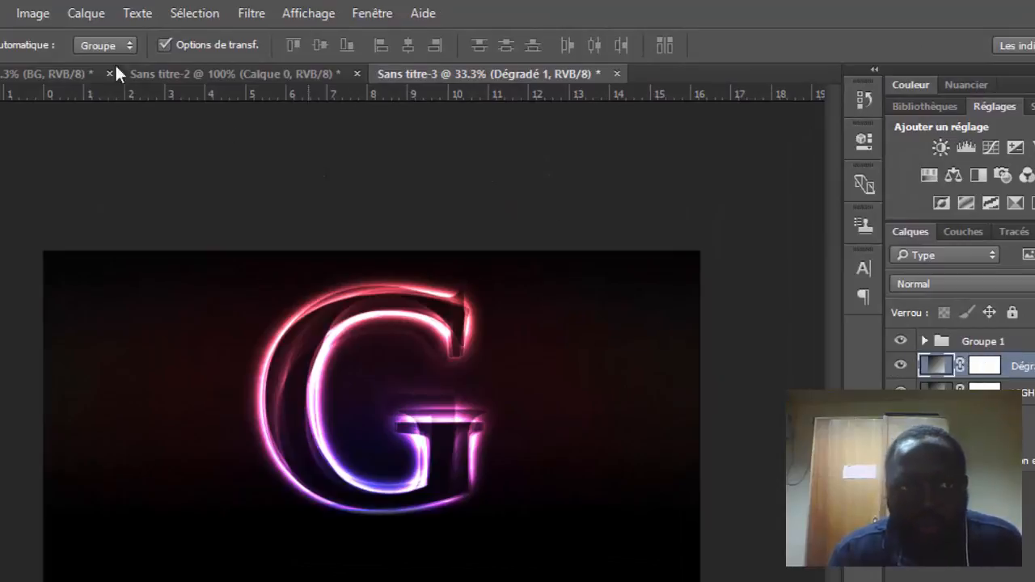
pyautogui.click(84, 14)
pyautogui.moveTo(192, 38)
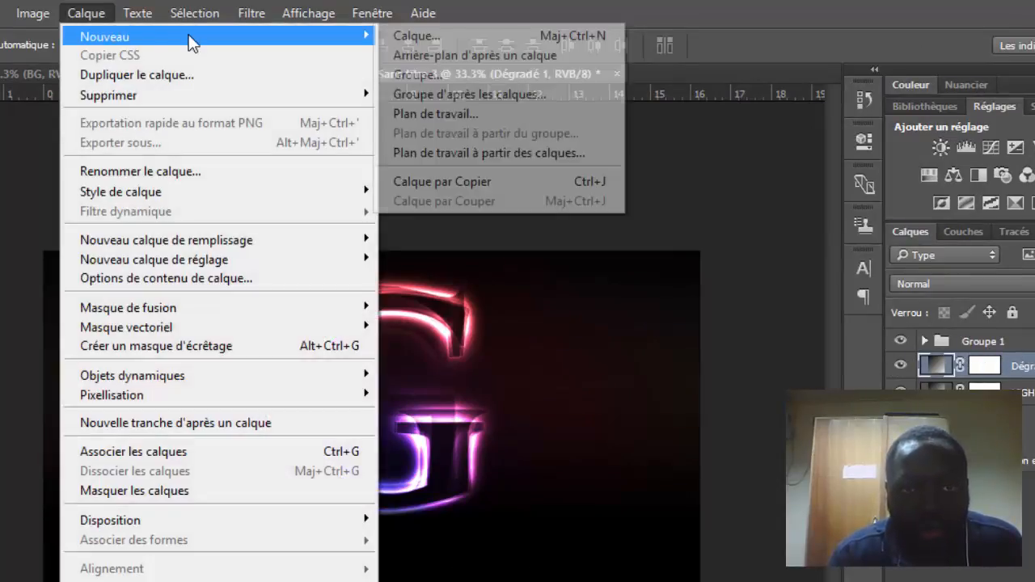
pyautogui.click(420, 36)
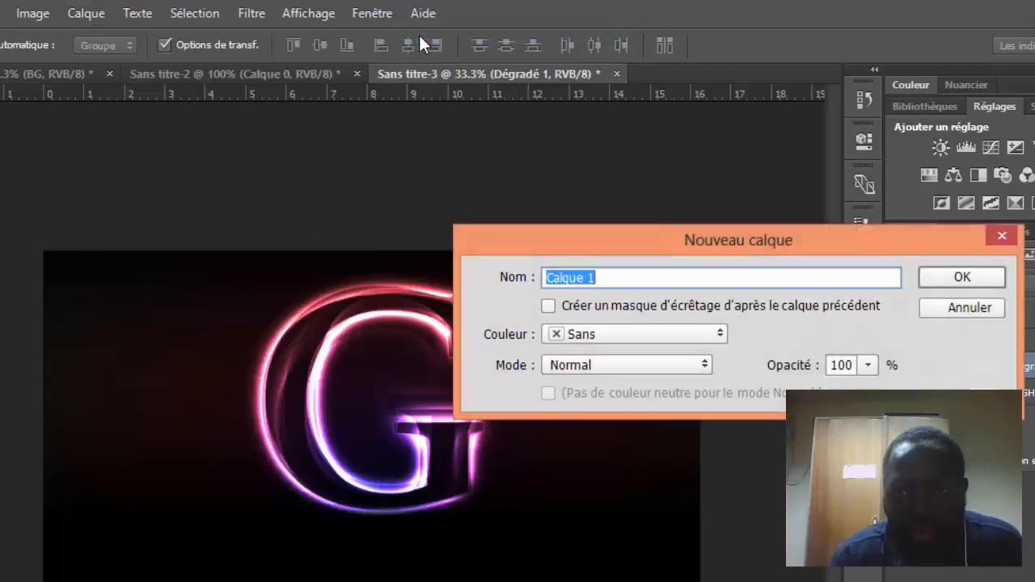
pyautogui.click(945, 273)
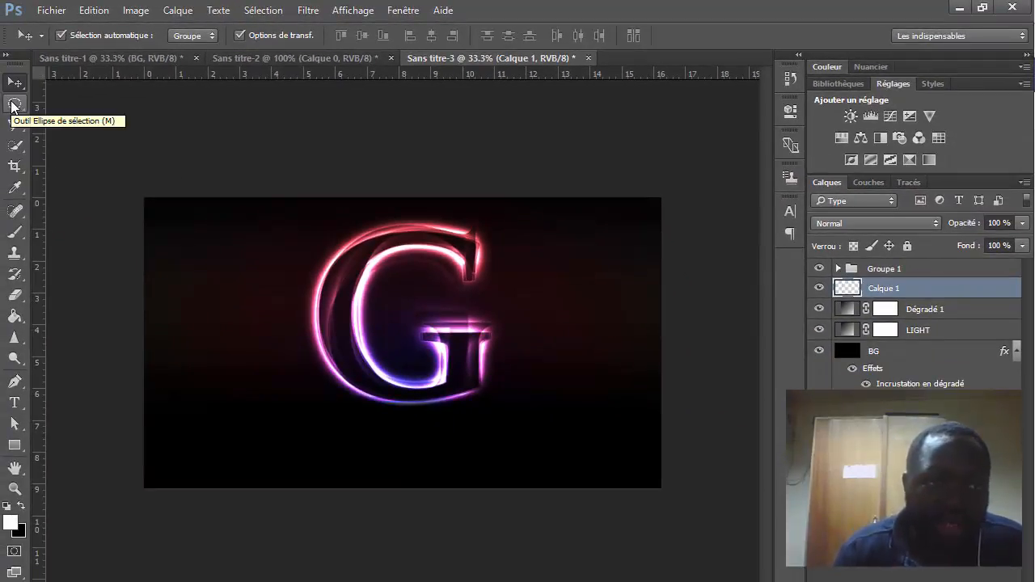
# Draw a thin horizontal elliptical selection about 9.6 cm wide just beneath the letter G.
pyautogui.click(14, 104)
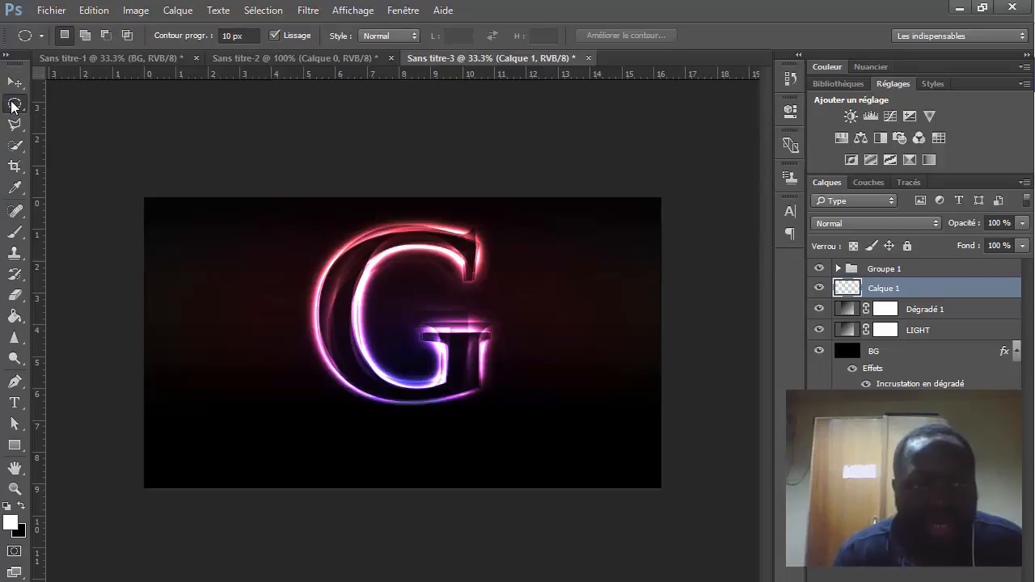
pyautogui.moveTo(282, 406); pyautogui.dragTo(511, 419)
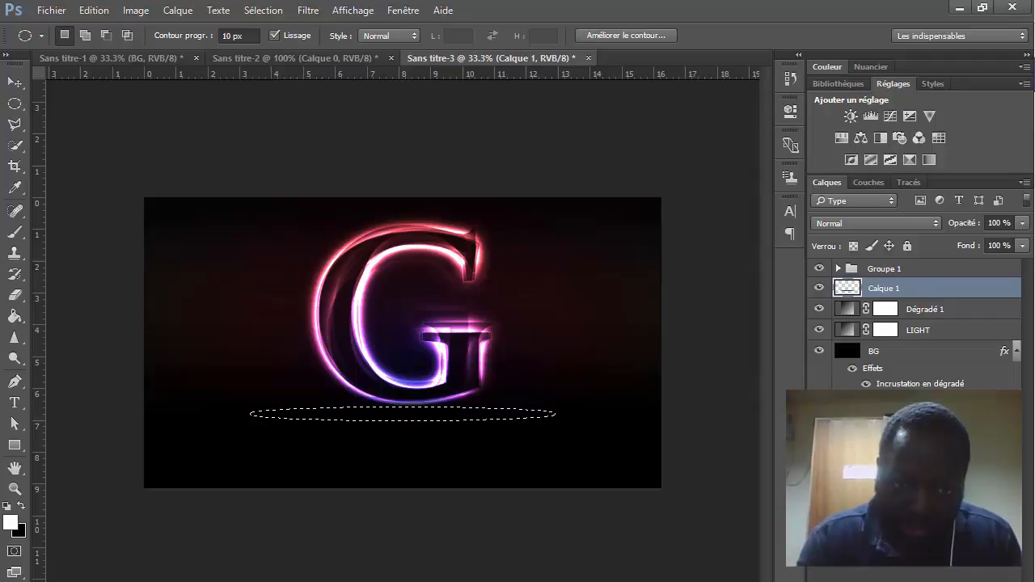
pyautogui.press('i')
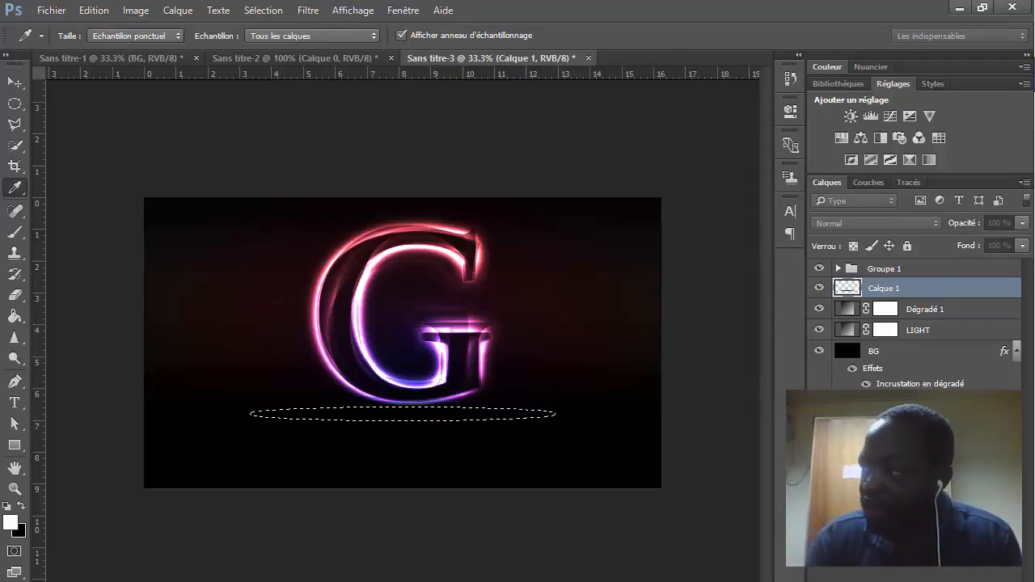
# Fill the elliptical selection with white (Blanc) on Calque 1 and deselect it.
pyautogui.hotkey('shift', 'BackSpace')
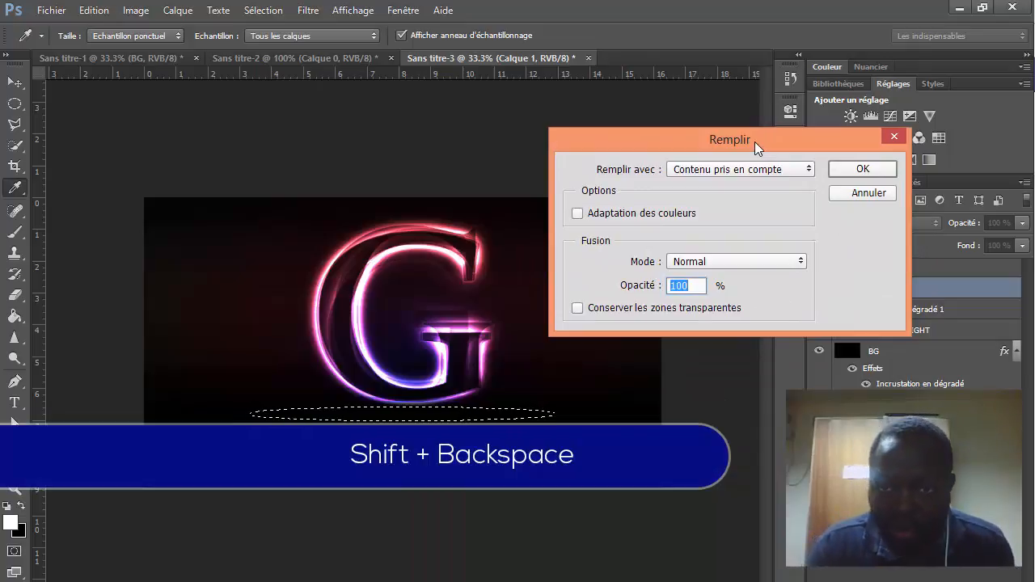
pyautogui.click(745, 170)
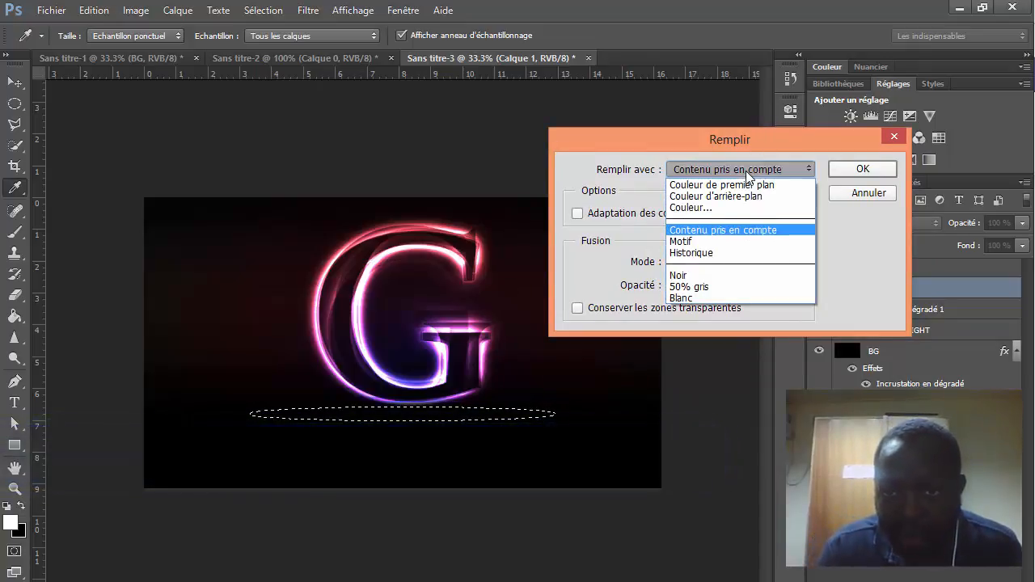
pyautogui.click(714, 295)
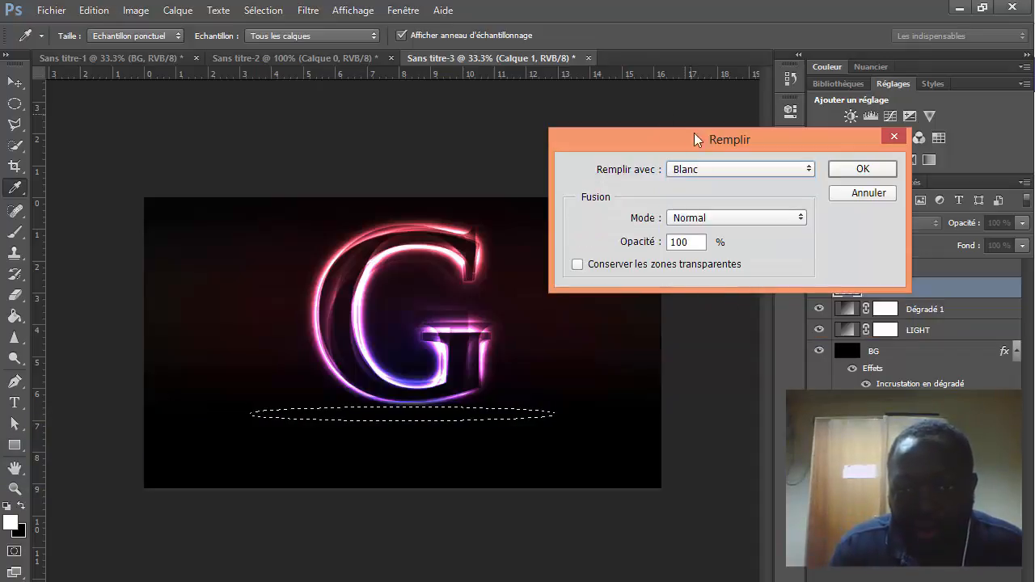
pyautogui.click(849, 166)
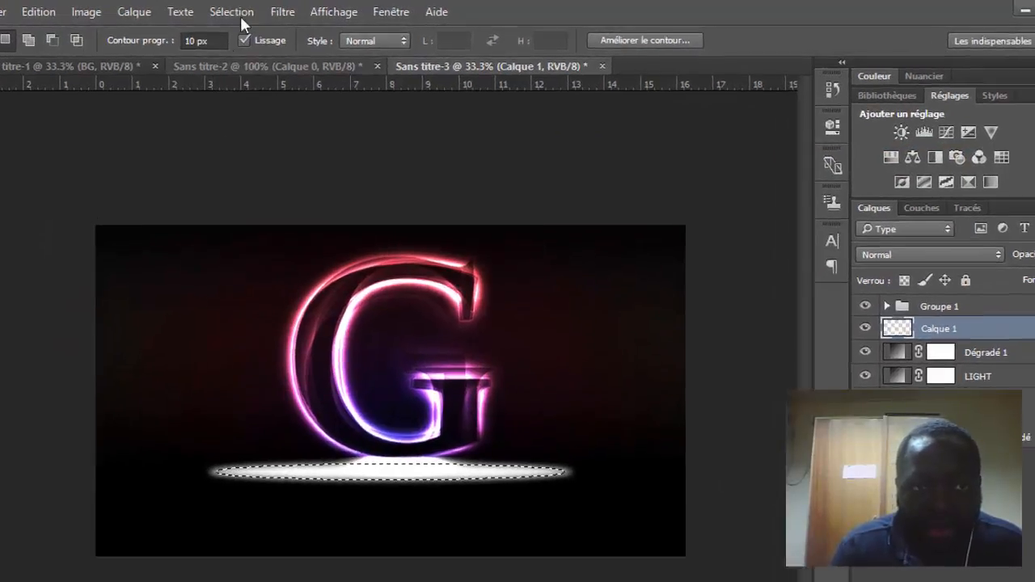
pyautogui.click(235, 12)
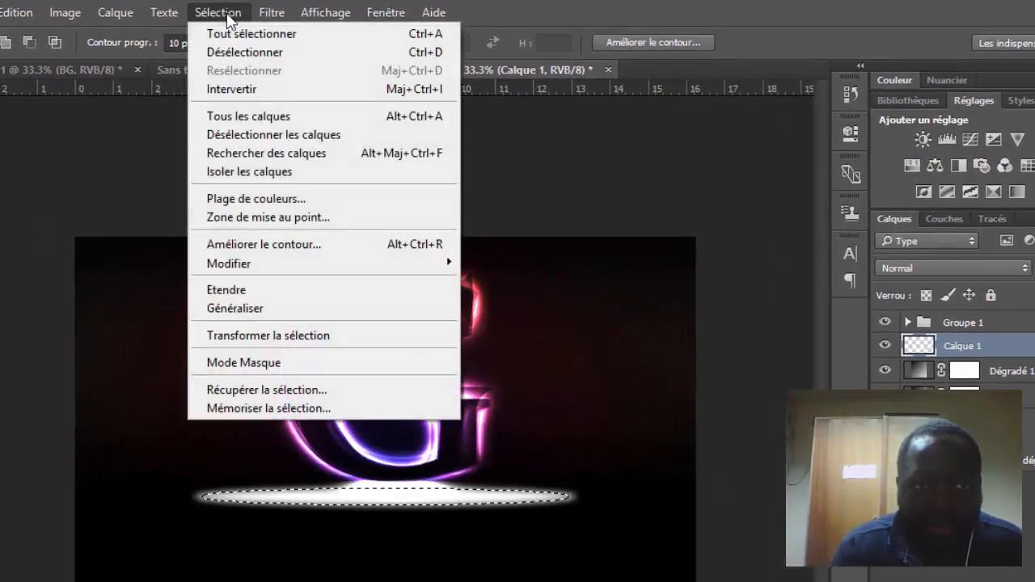
pyautogui.click(245, 53)
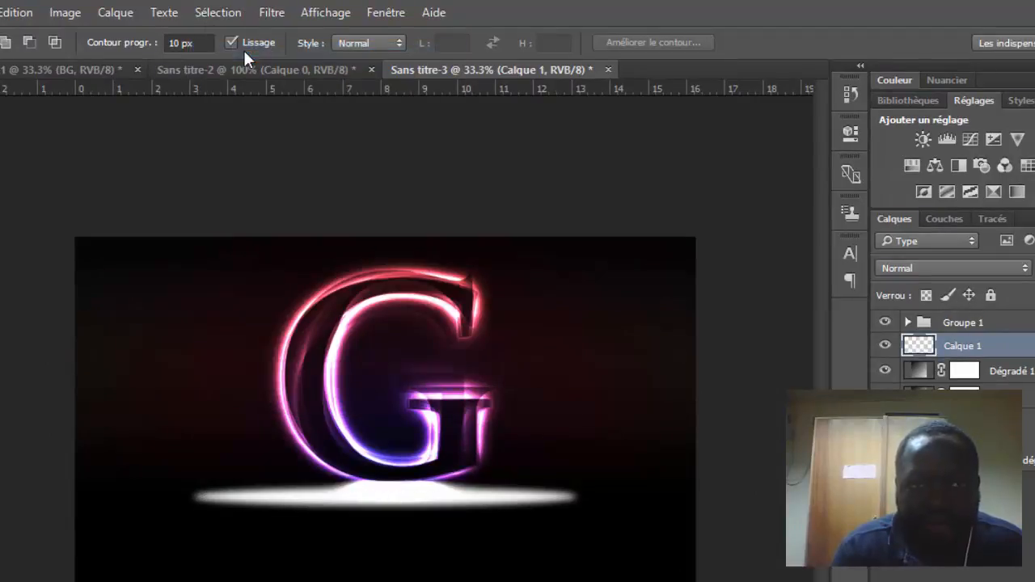
# Apply a motion blur (Flou directionnel) to the white ellipse with an angle of 0° and a distance of 612 pixels.
pyautogui.click(281, 13)
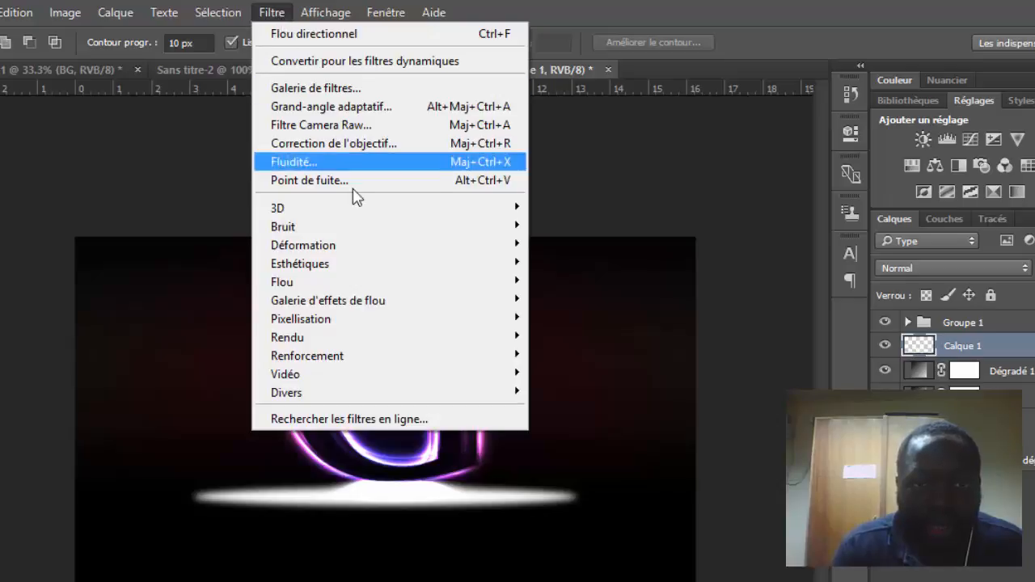
pyautogui.moveTo(404, 282)
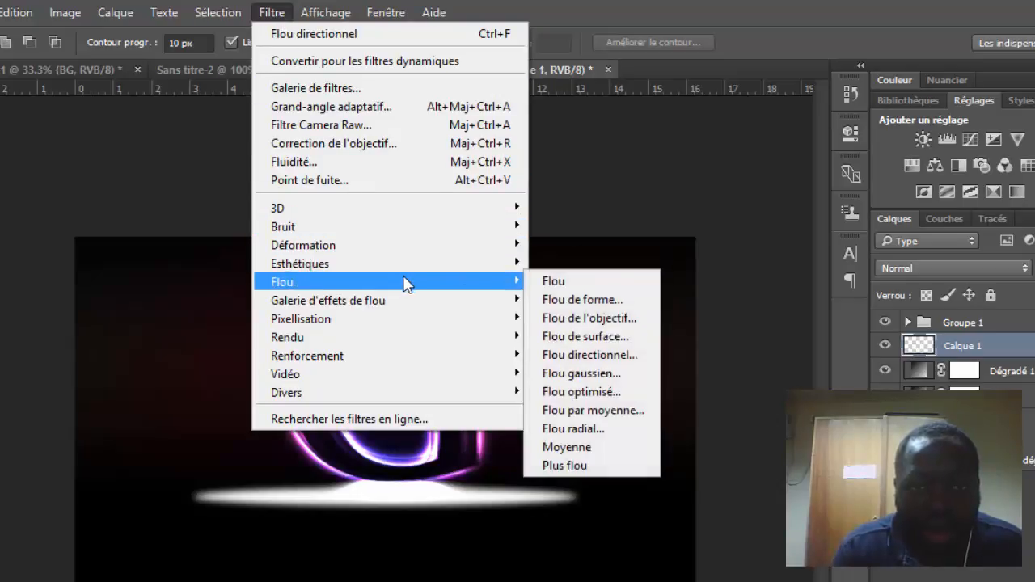
pyautogui.click(643, 356)
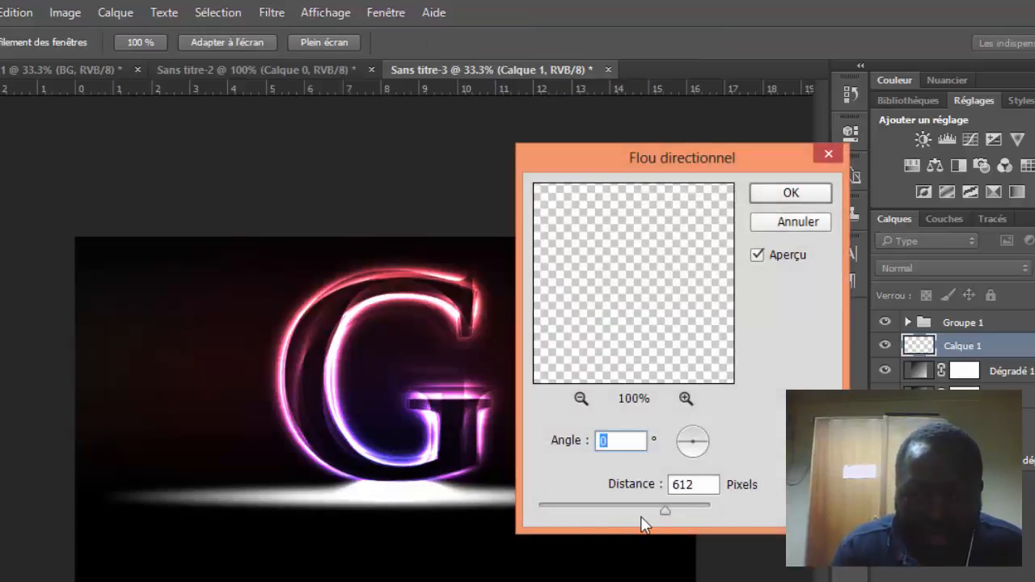
pyautogui.moveTo(700, 485); pyautogui.dragTo(671, 484)
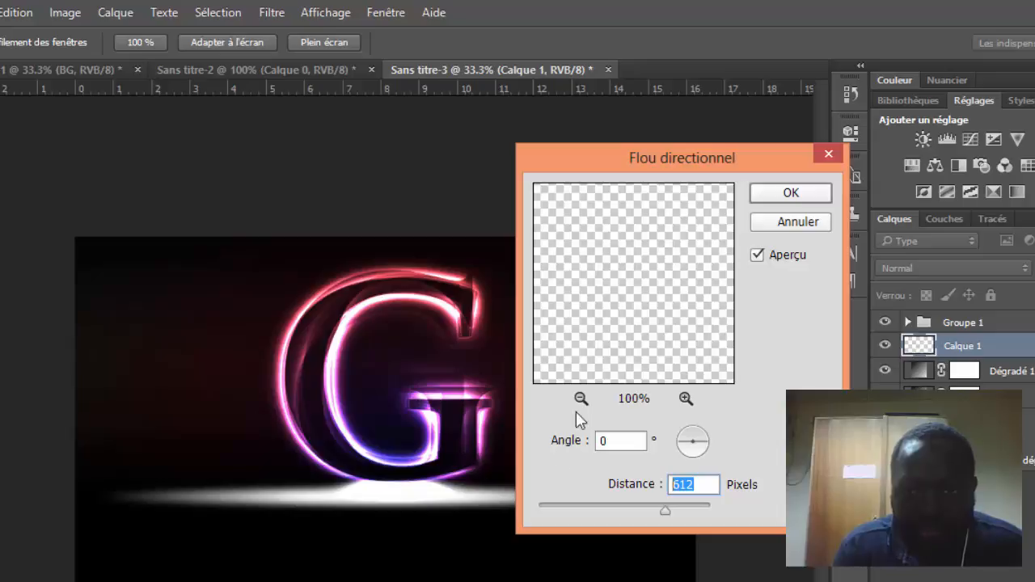
pyautogui.click(780, 192)
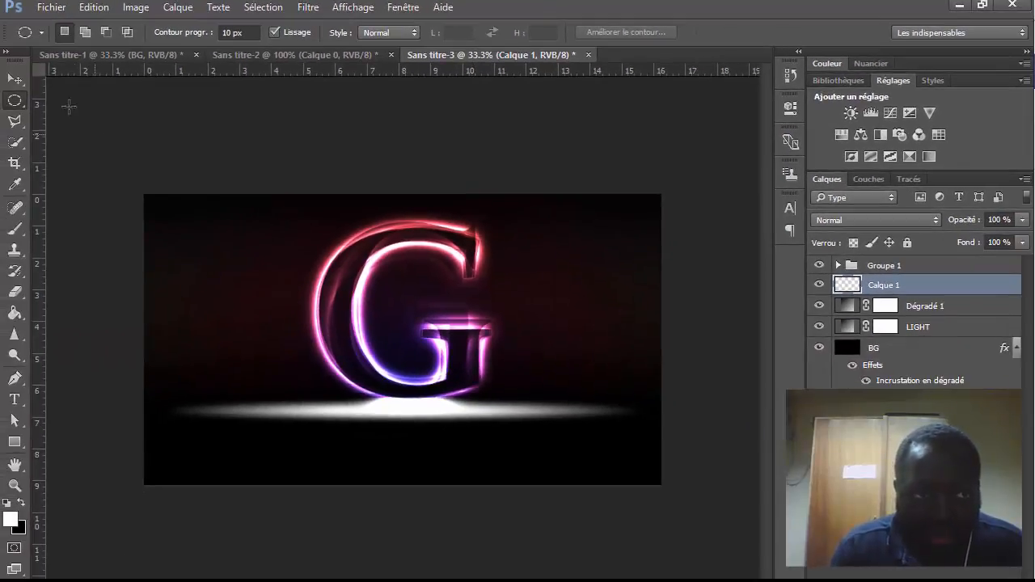
# Move the blurred ellipse up against the base of the G and set its blend mode to Densité couleur -.
pyautogui.click(15, 79)
pyautogui.moveTo(451, 413); pyautogui.dragTo(451, 402)
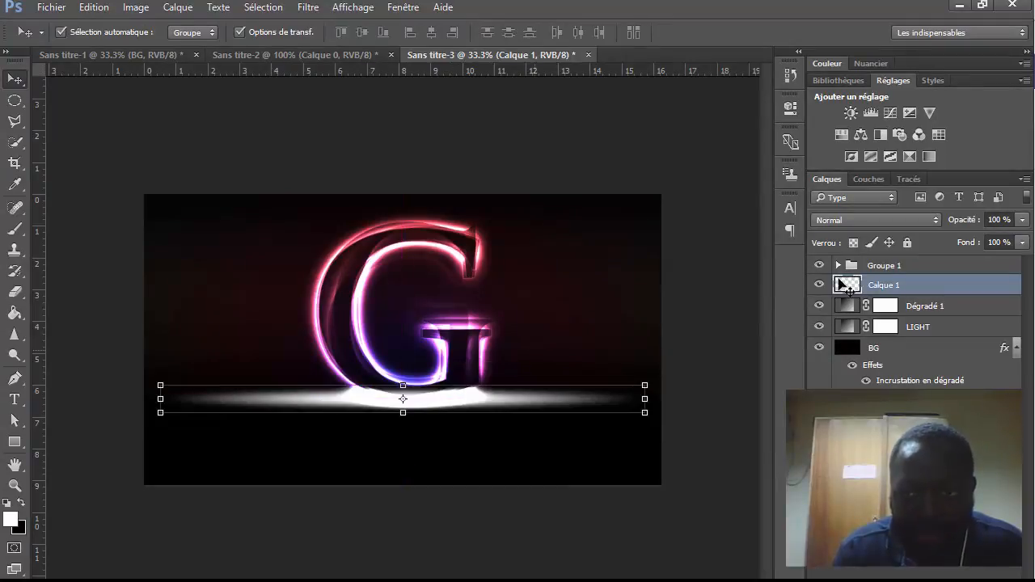
pyautogui.click(841, 219)
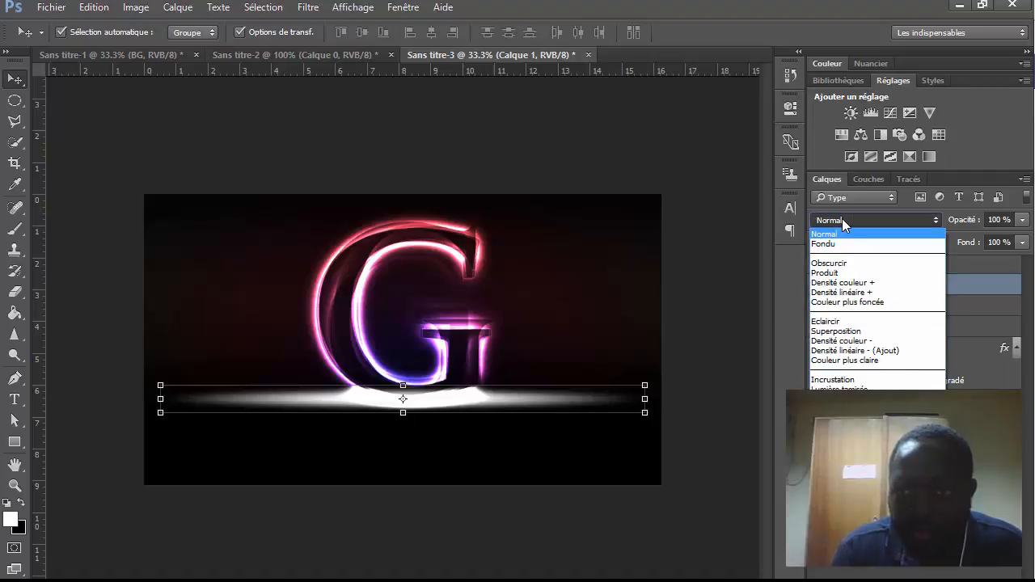
pyautogui.click(860, 341)
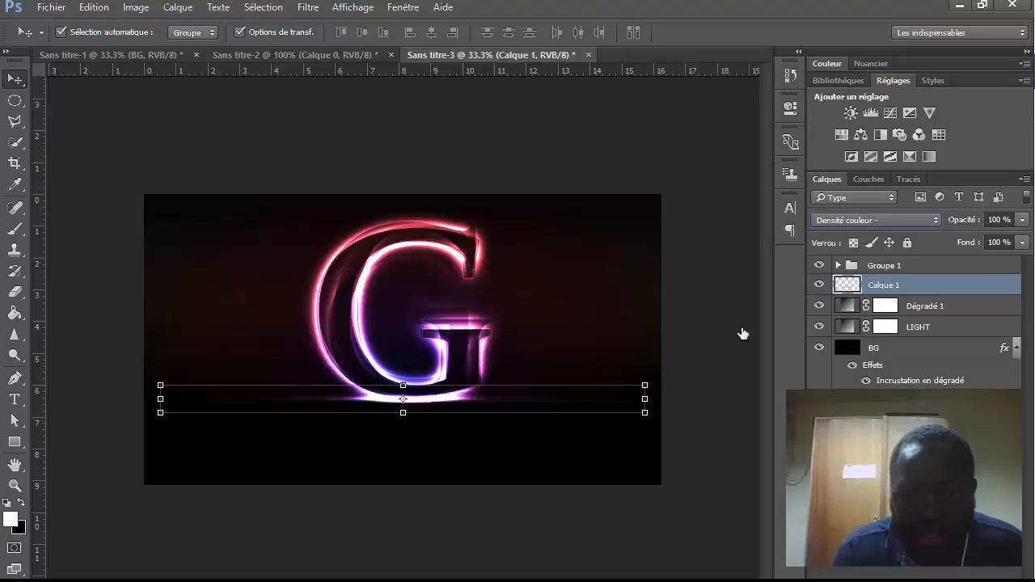
# Move the G group up slightly and nudge the Calque 1 glow up to meet the letter's base.
pyautogui.moveTo(466, 398); pyautogui.dragTo(467, 393)
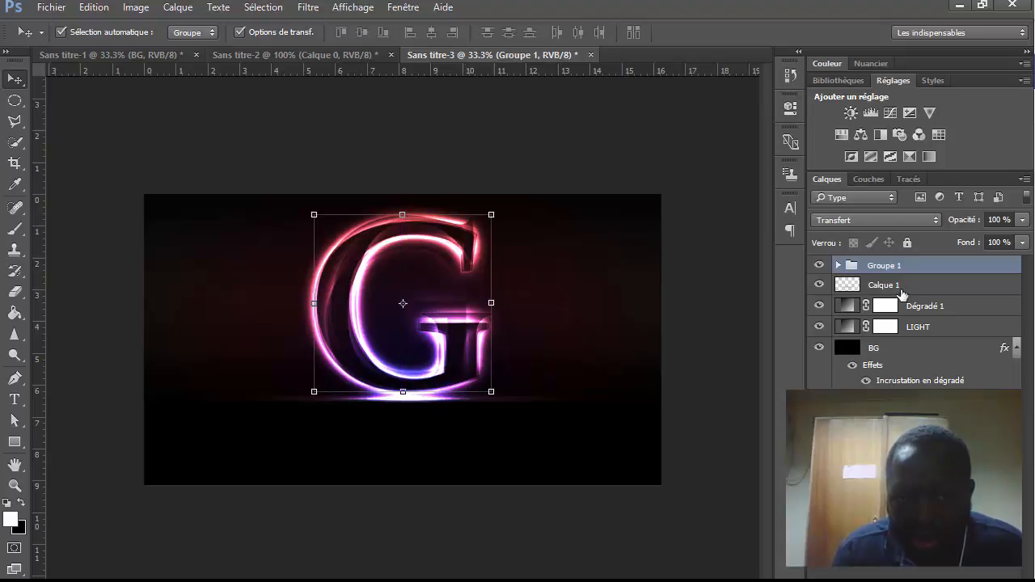
pyautogui.click(902, 291)
pyautogui.press('Up')
pyautogui.press('Up')
pyautogui.press('Up')
pyautogui.press('Up')
pyautogui.press('Up')
pyautogui.press('Up')
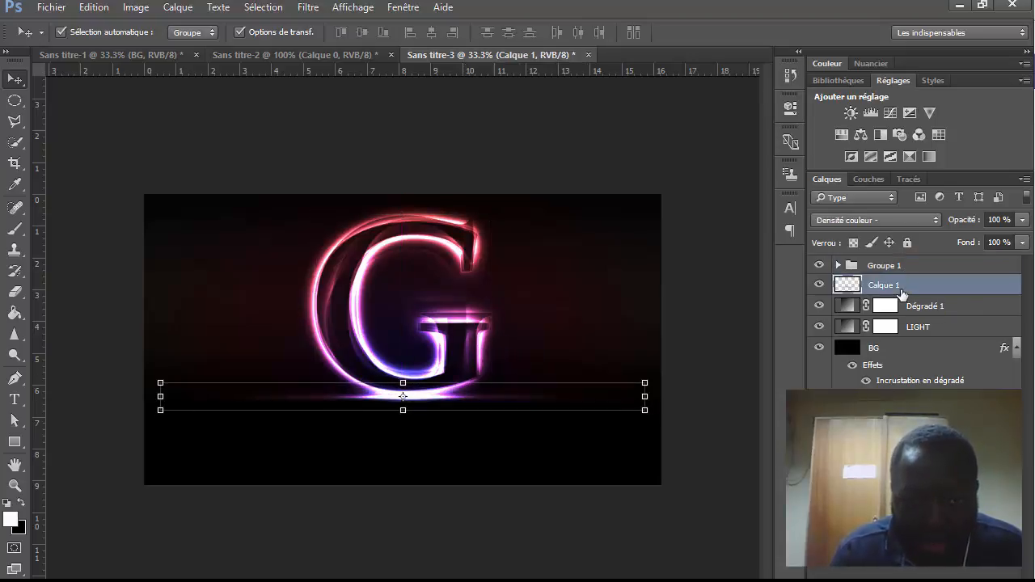
pyautogui.press('Up')
pyautogui.press('Up')
pyautogui.press('Up')
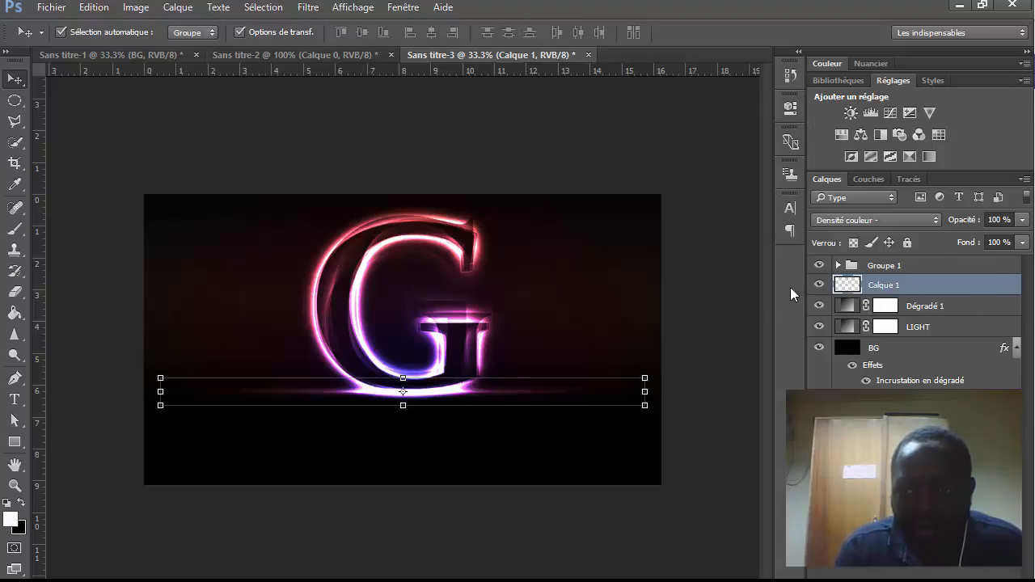
# Look at the Sans titre-1 and Sans titre-2 documents and create a new document measuring 1 × 1 cm at 300 pixels/inch.
pyautogui.click(158, 55)
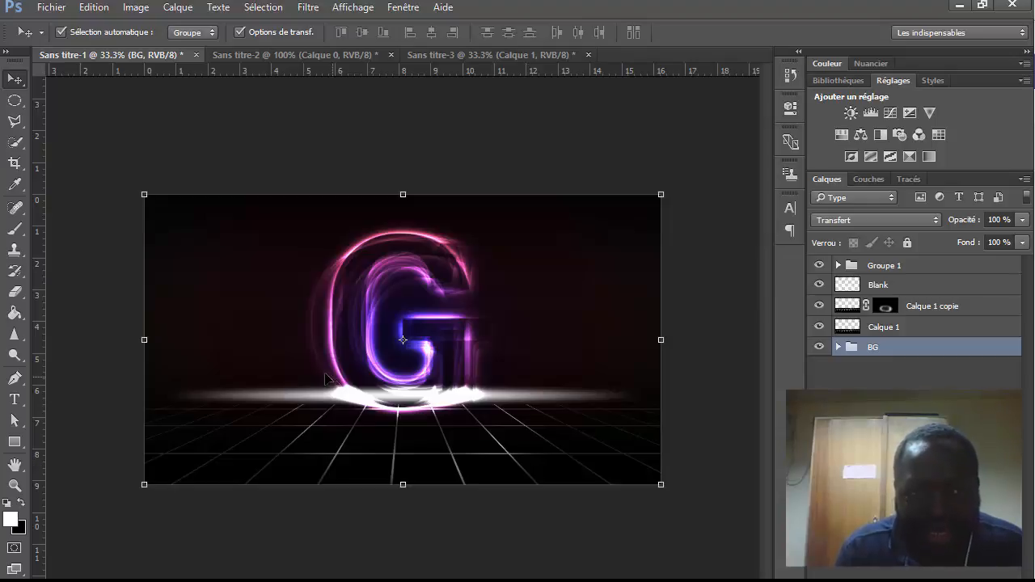
pyautogui.click(276, 57)
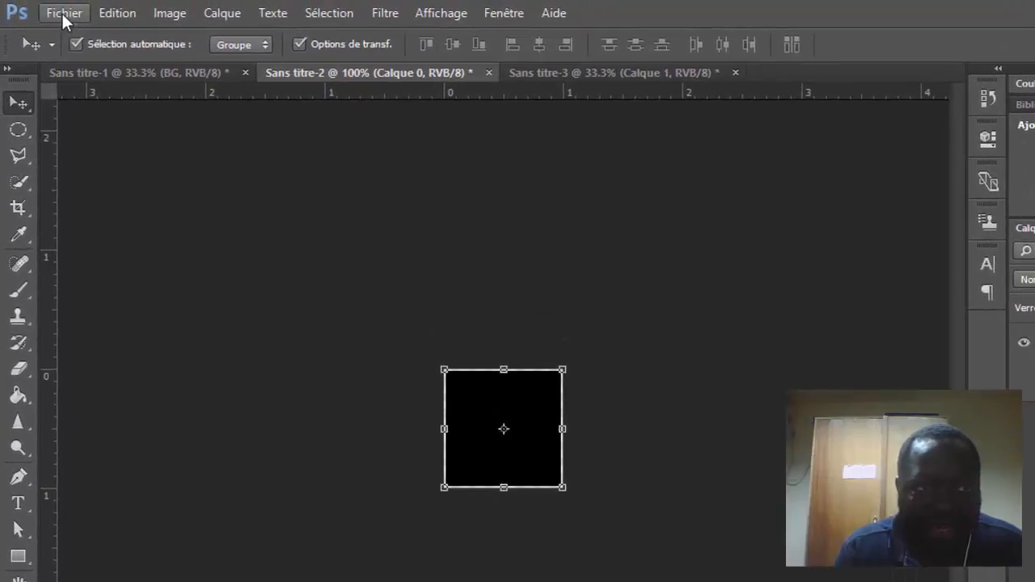
pyautogui.click(64, 14)
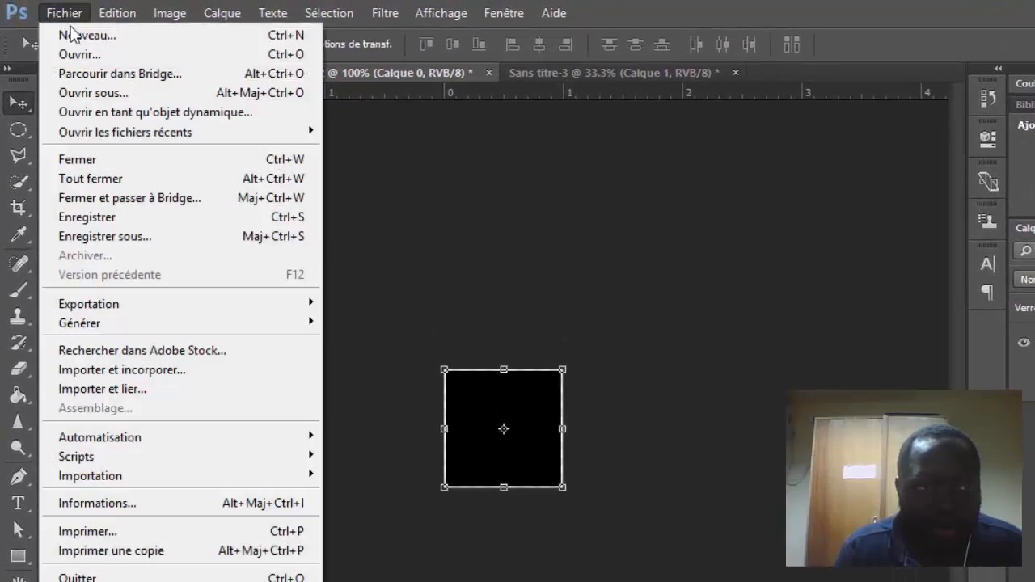
pyautogui.click(75, 37)
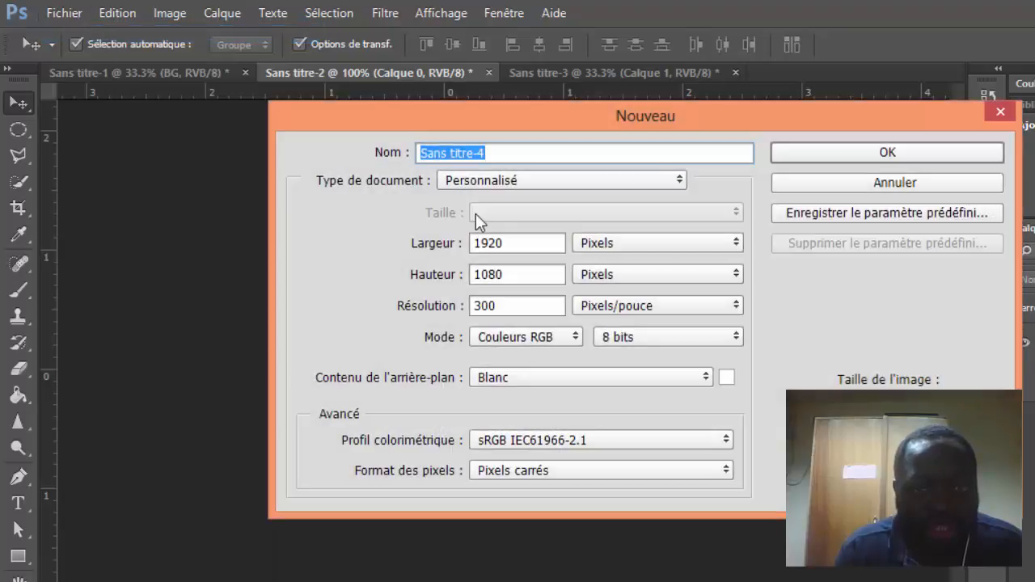
pyautogui.click(509, 239)
pyautogui.moveTo(482, 242); pyautogui.dragTo(727, 251)
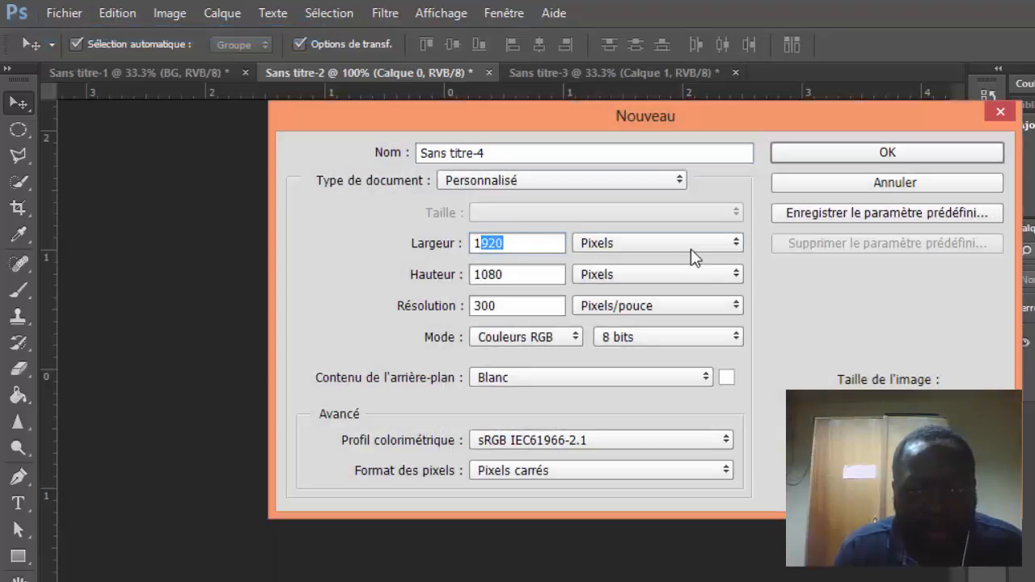
pyautogui.click(691, 247)
pyautogui.click(629, 291)
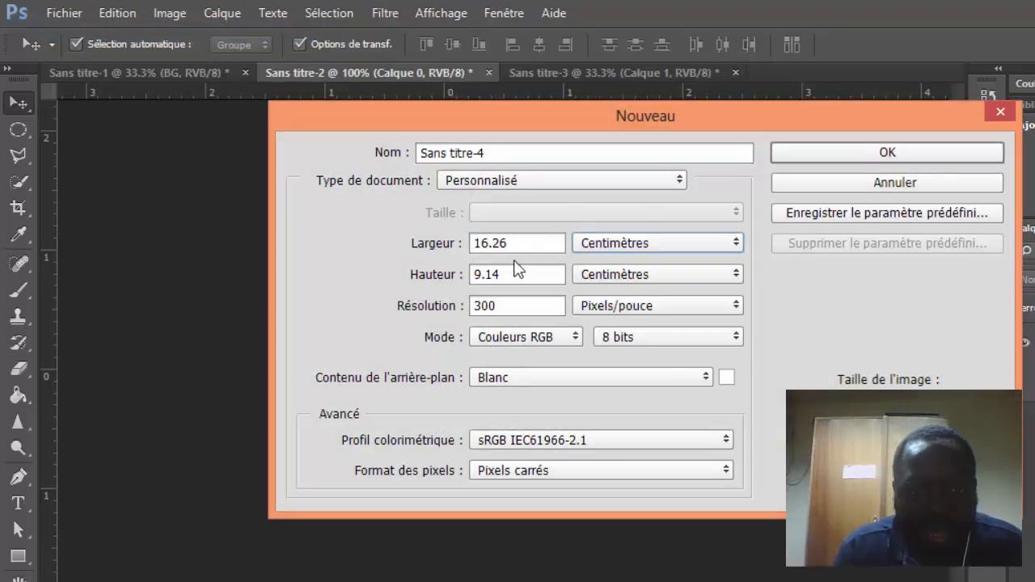
pyautogui.moveTo(520, 244); pyautogui.dragTo(377, 240)
pyautogui.write('1')
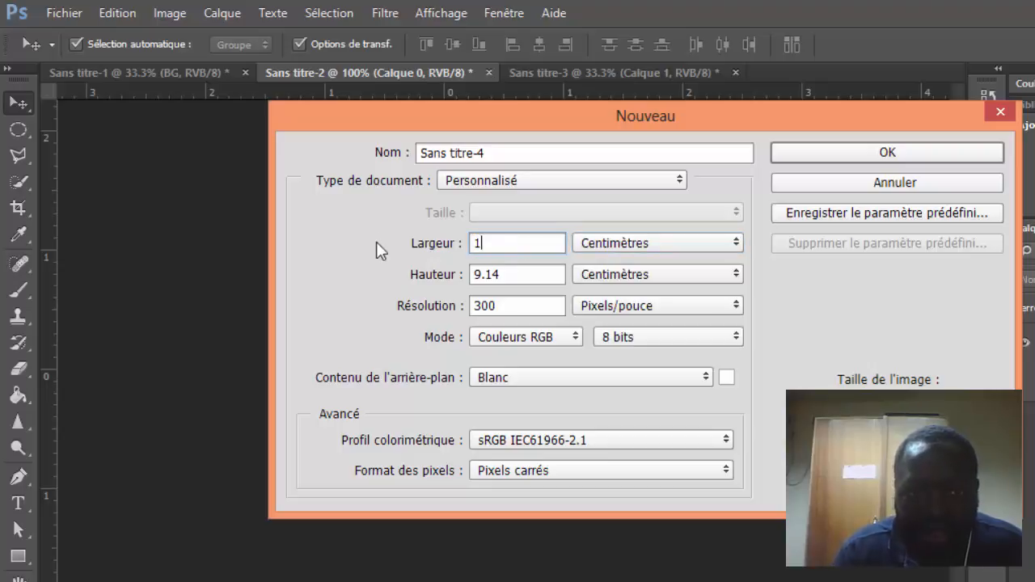
pyautogui.moveTo(513, 274); pyautogui.dragTo(365, 276)
pyautogui.write('1')
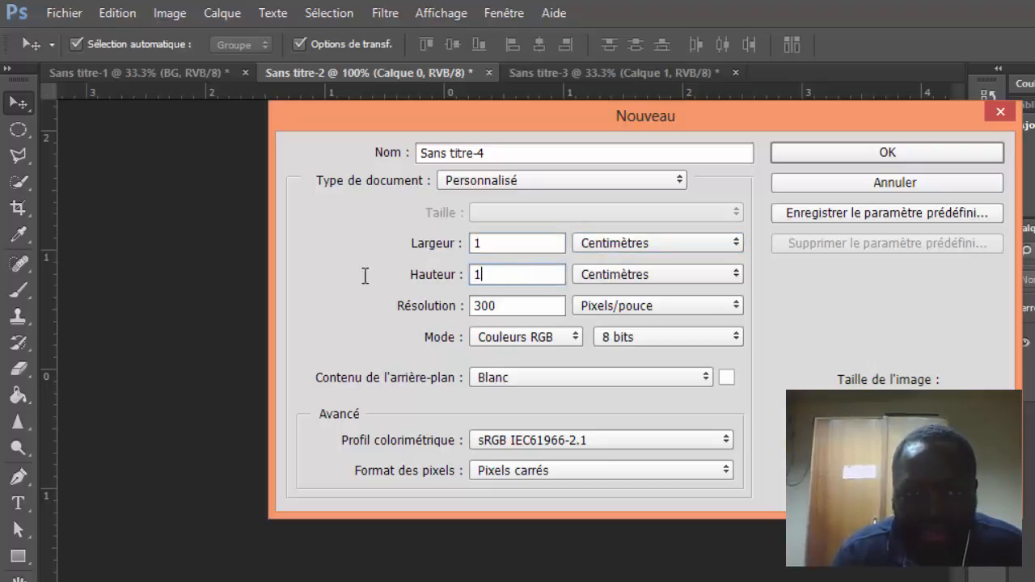
pyautogui.click(811, 156)
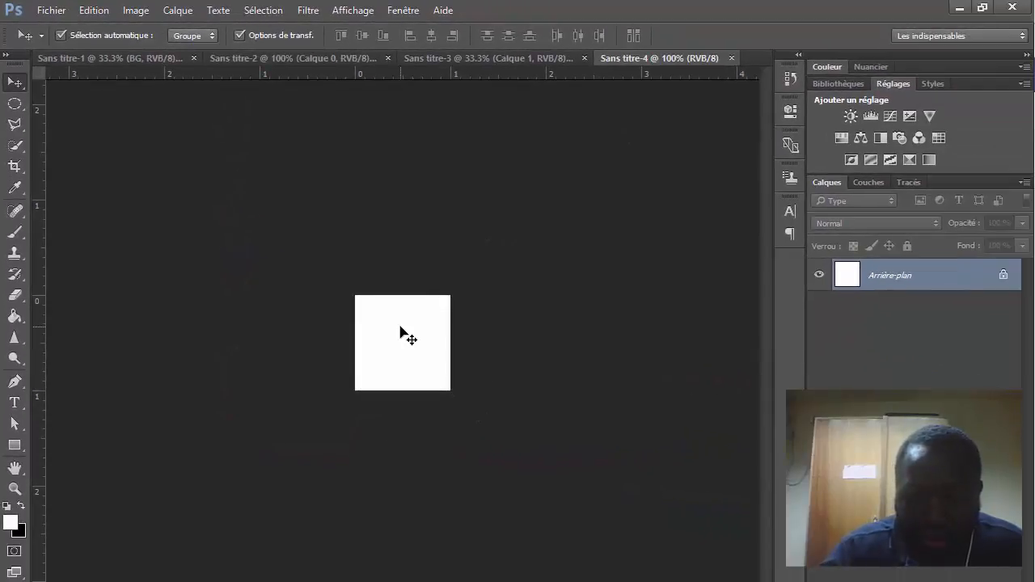
# Invert the 1 × 1 cm canvas to black and convert the locked background into the regular layer Calque 0.
pyautogui.hotkey('ctrl', 'i')
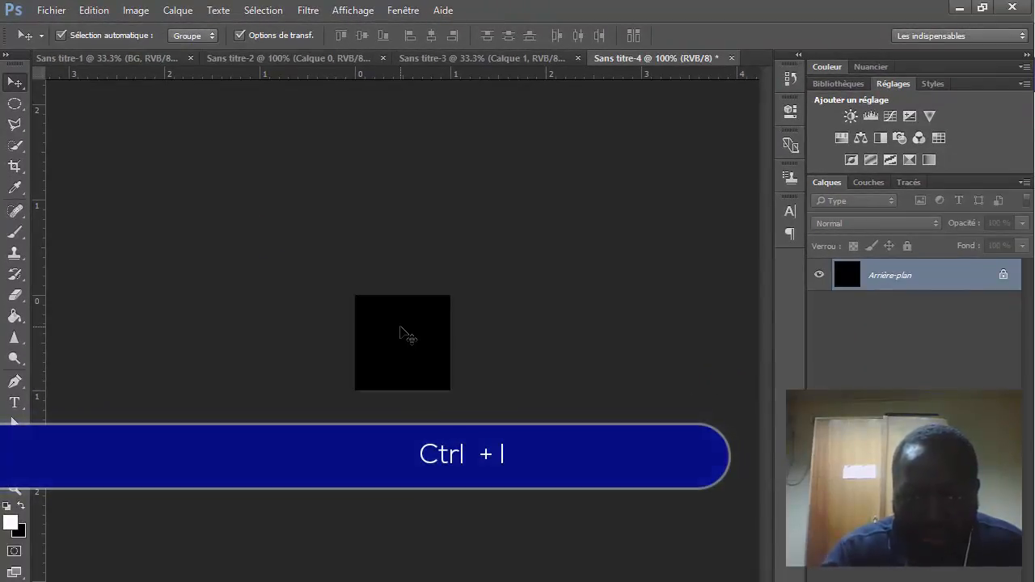
pyautogui.doubleClick(971, 274)
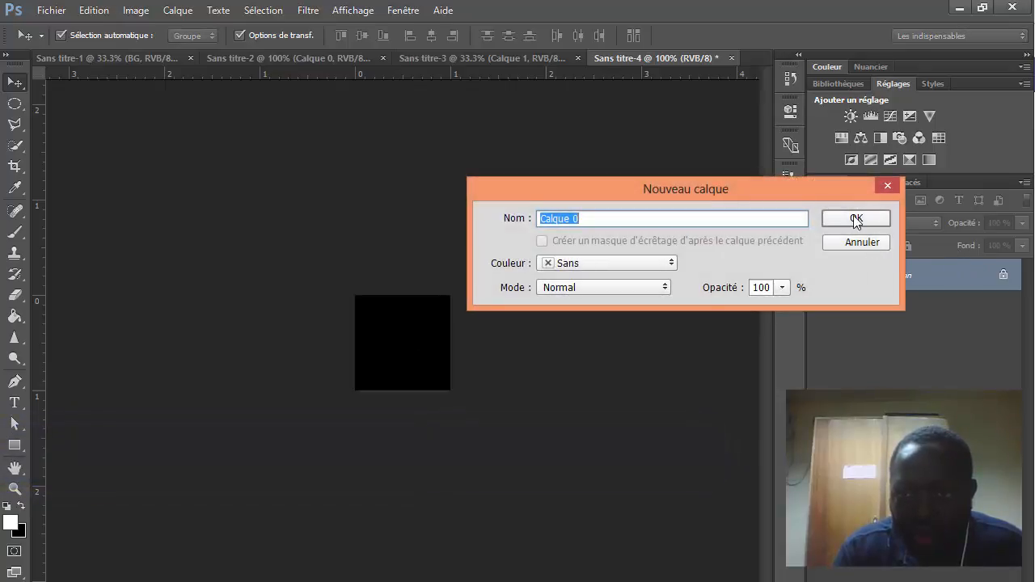
pyautogui.click(855, 217)
# Add a white 2 px inside stroke (Contour, Intérieur) to Calque 0 with Densité couleur - blending at 40% opacity.
pyautogui.doubleClick(962, 273)
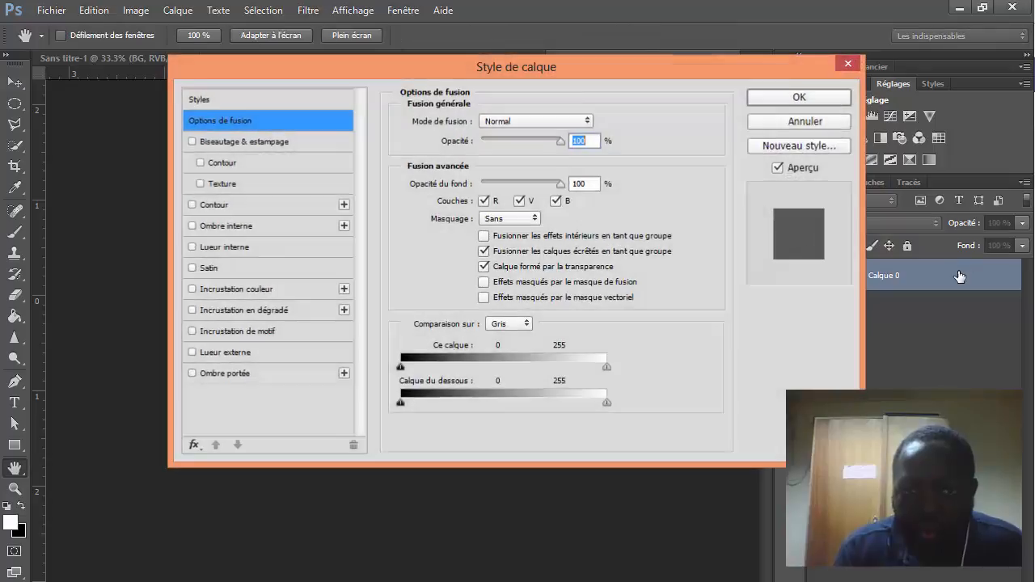
pyautogui.click(215, 207)
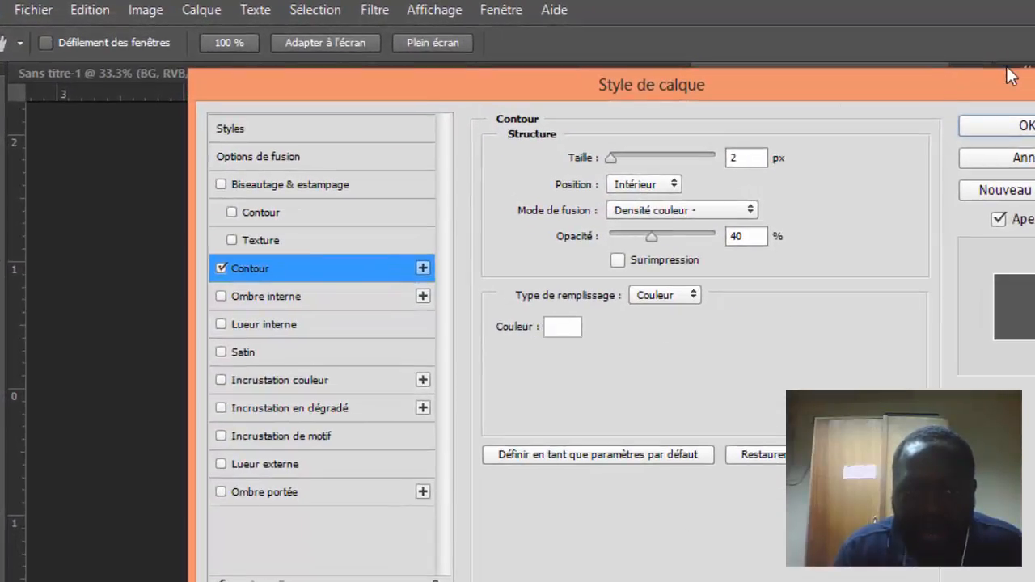
pyautogui.click(994, 126)
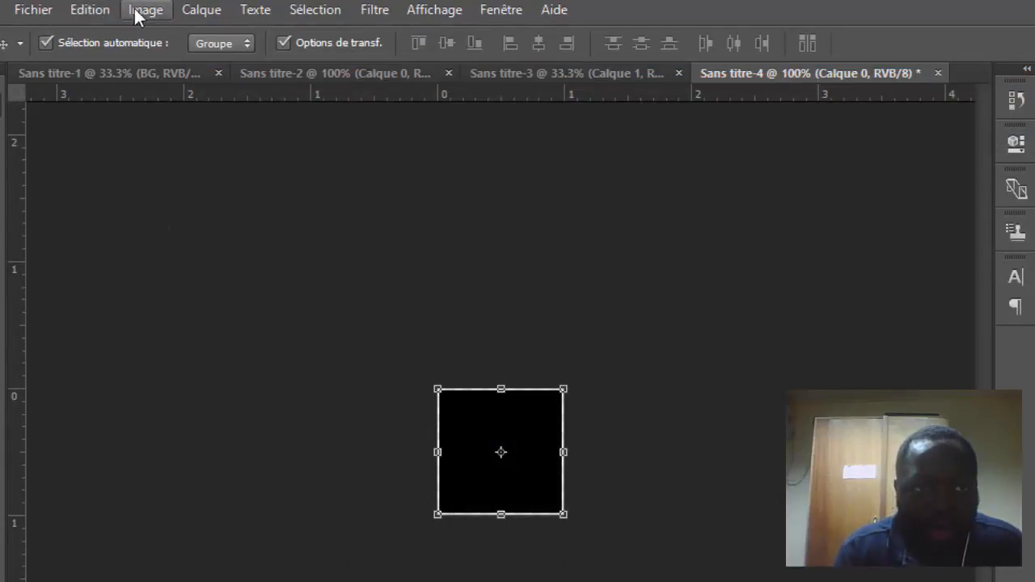
# Define the outlined black tile as a pattern, entering a first name as the pattern name.
pyautogui.click(98, 16)
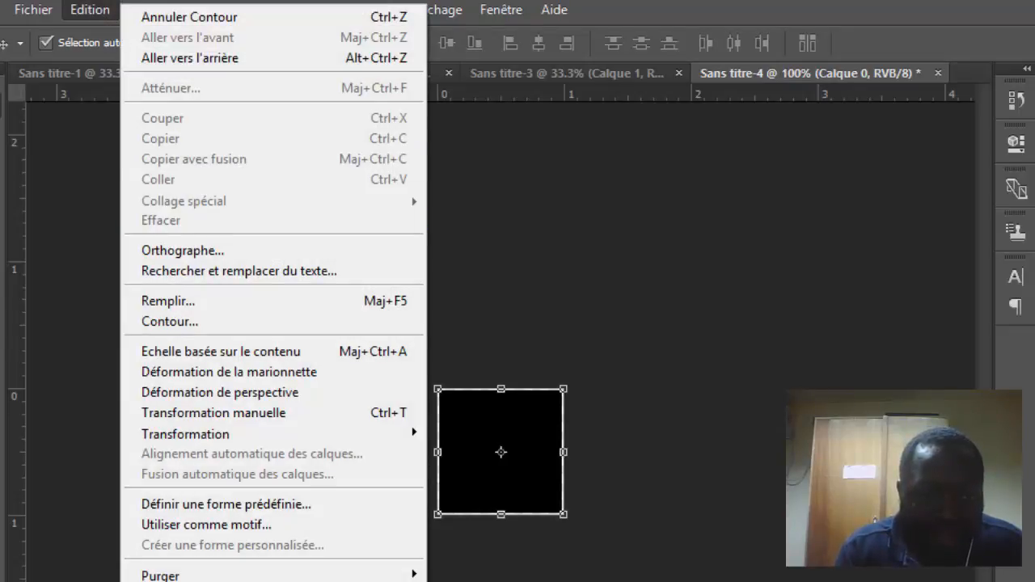
pyautogui.click(306, 523)
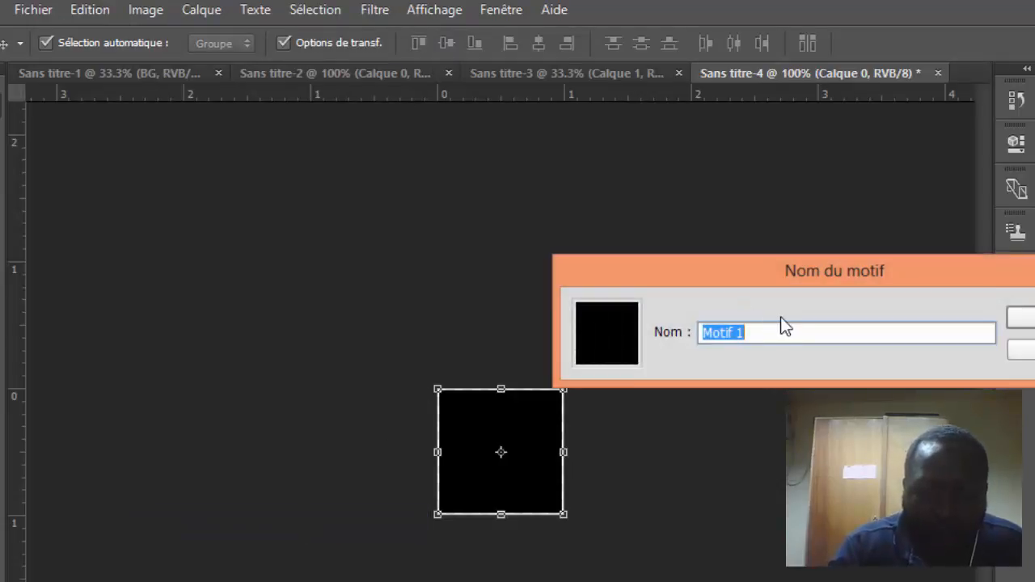
pyautogui.write('joel')
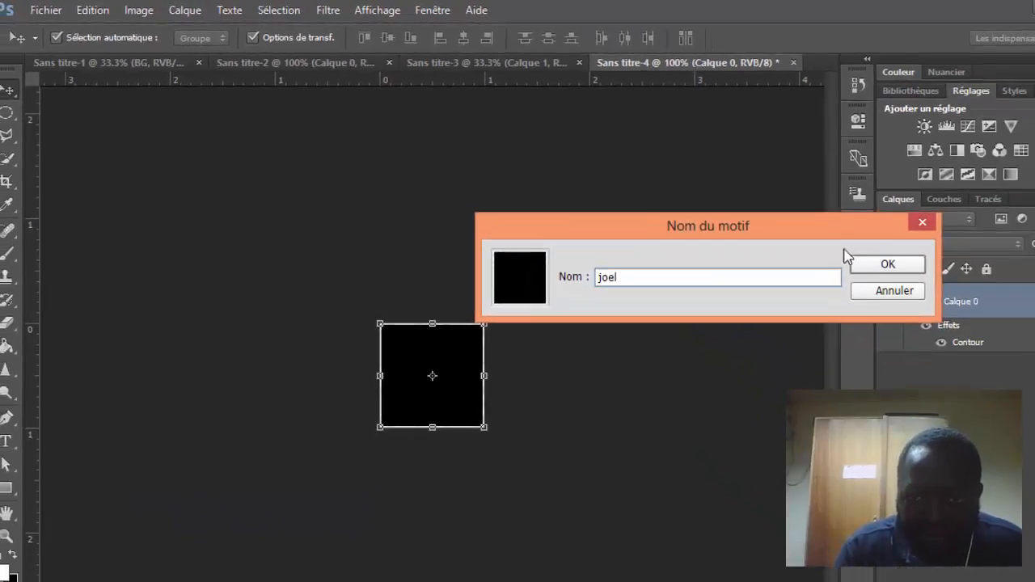
pyautogui.click(872, 264)
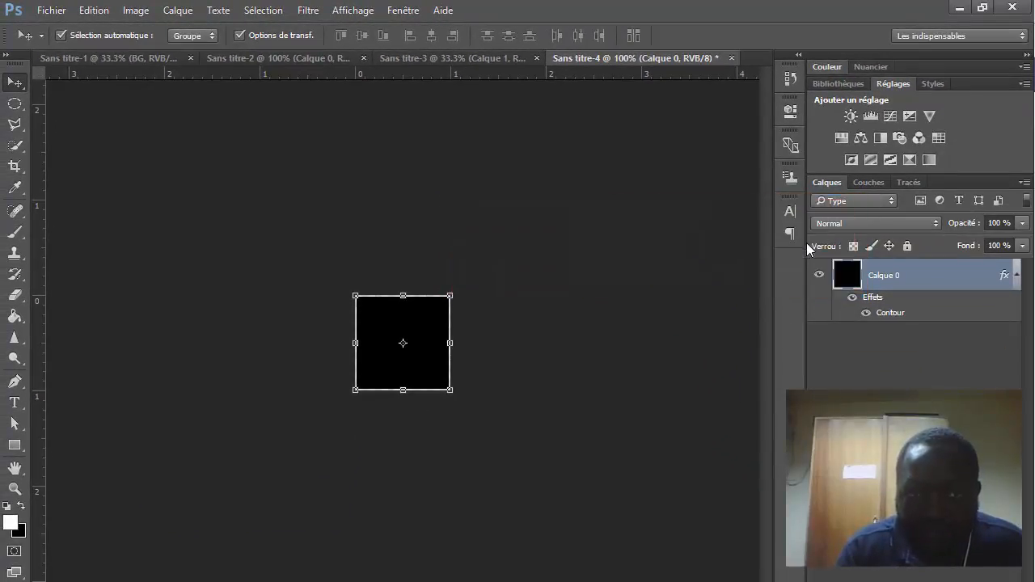
# In Sans titre-3, draw a white rectangle about 1962 × 315 px across the area below the G and place its layer beneath Calque 1.
pyautogui.click(473, 59)
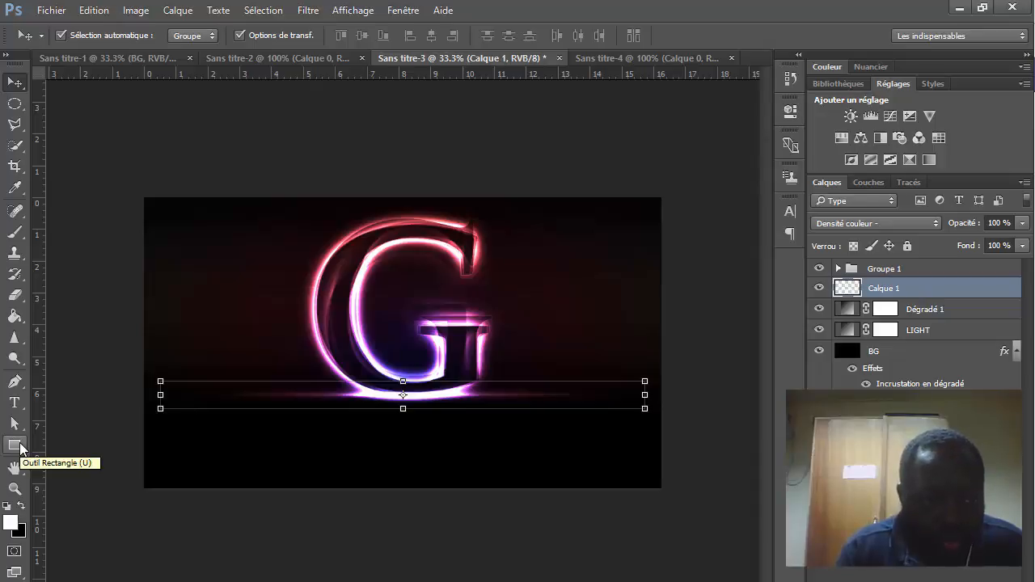
pyautogui.click(15, 446)
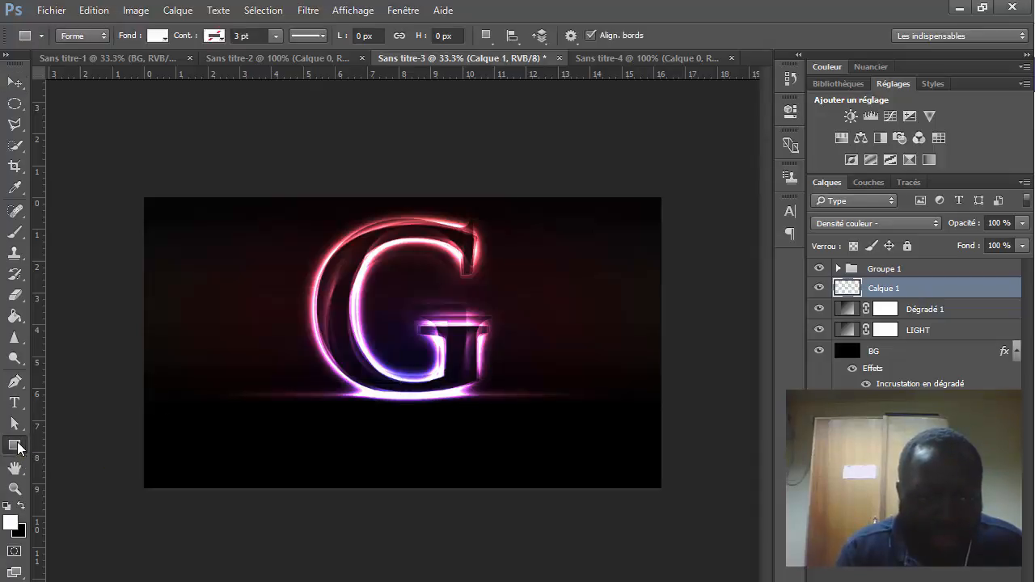
pyautogui.moveTo(134, 403); pyautogui.dragTo(662, 489)
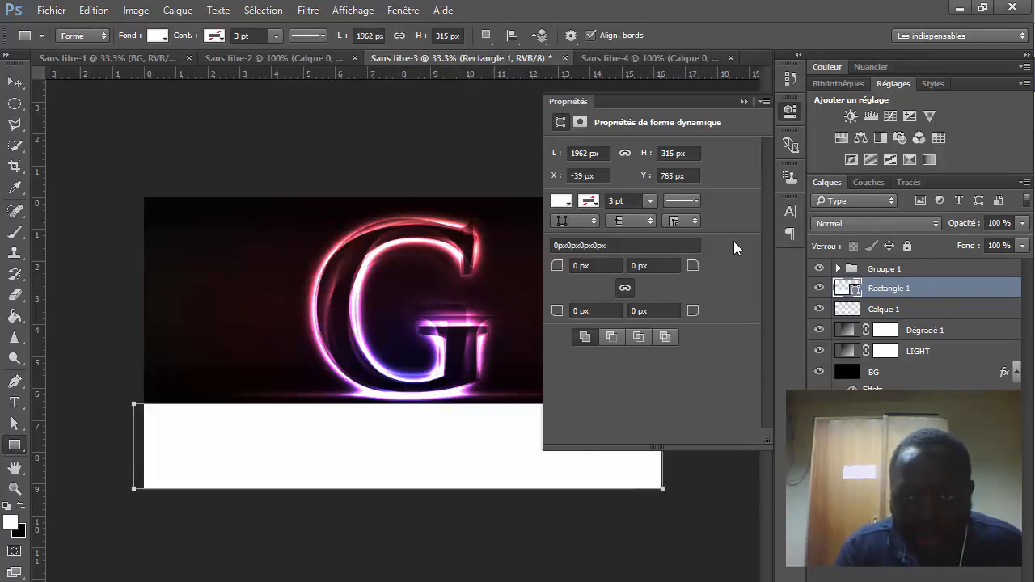
pyautogui.click(744, 101)
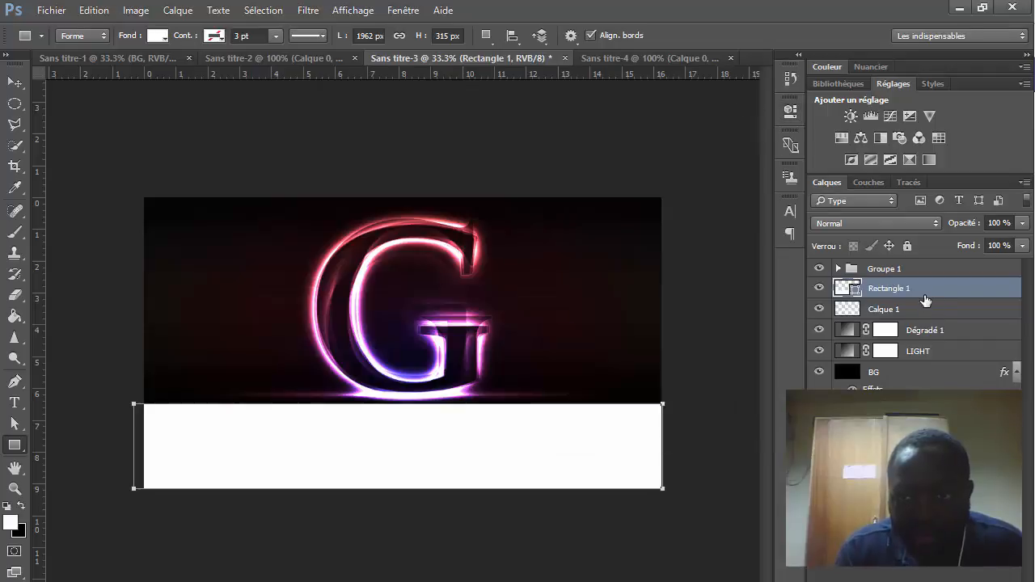
pyautogui.moveTo(919, 297); pyautogui.dragTo(912, 319)
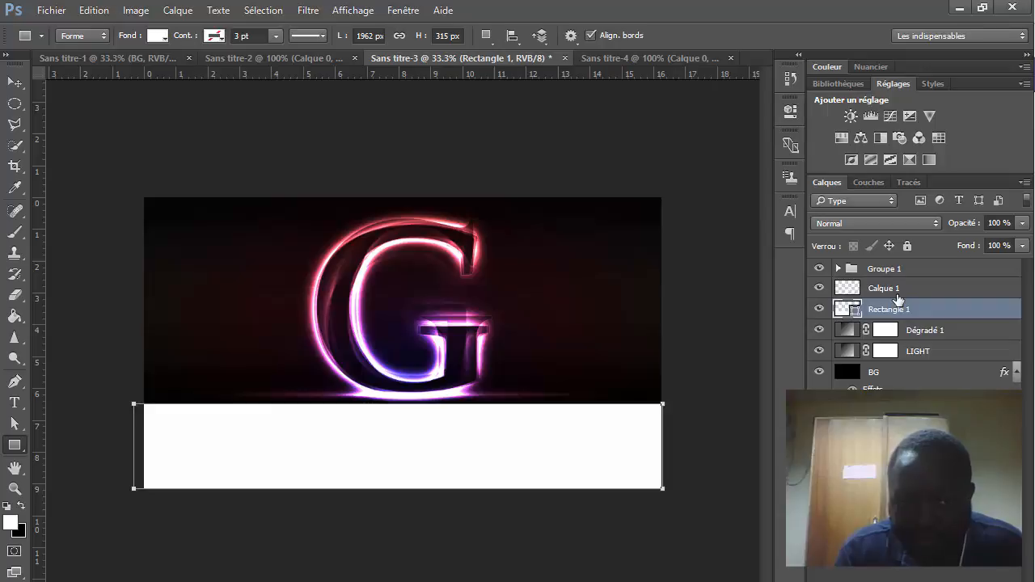
# Apply a pattern overlay (Incrustation de motif) to Rectangle 1 using the newly defined black tile pattern at 100% scale.
pyautogui.doubleClick(952, 310)
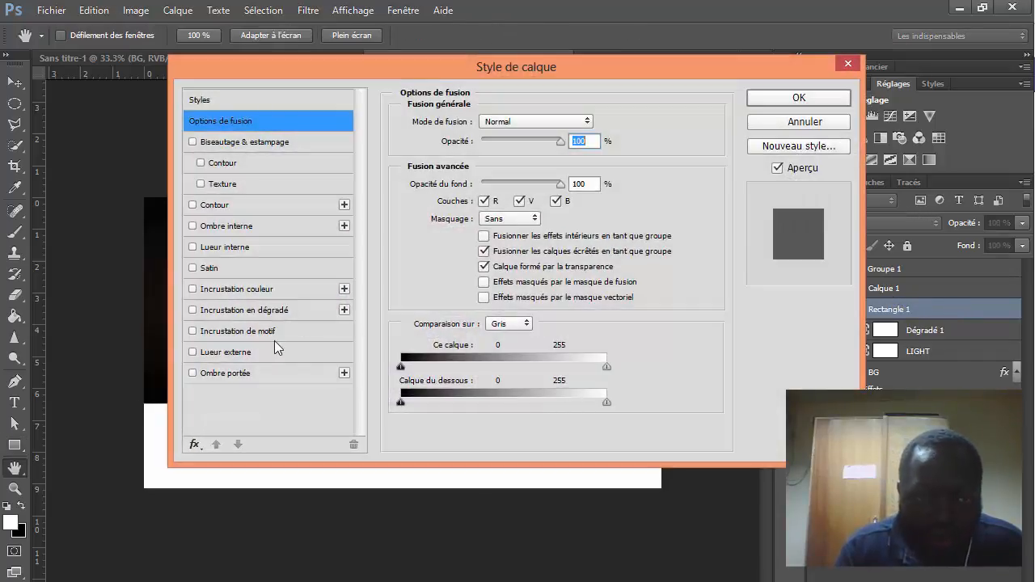
pyautogui.click(193, 332)
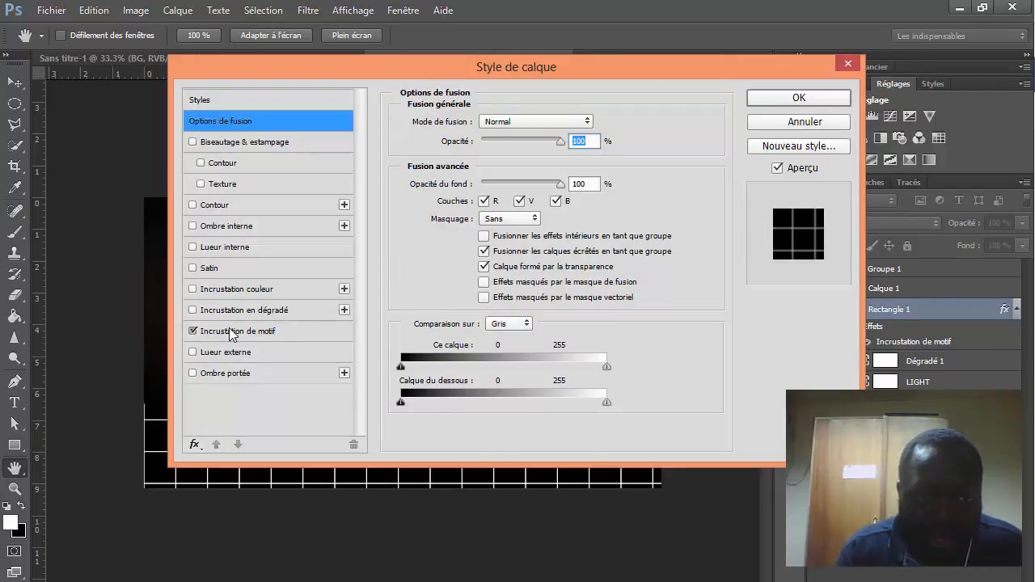
pyautogui.click(232, 333)
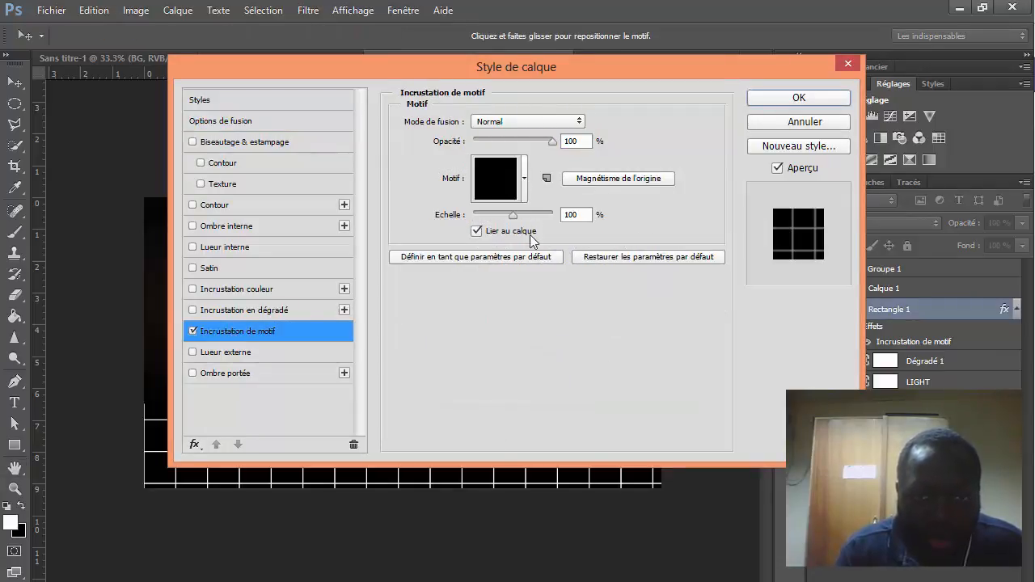
pyautogui.click(525, 179)
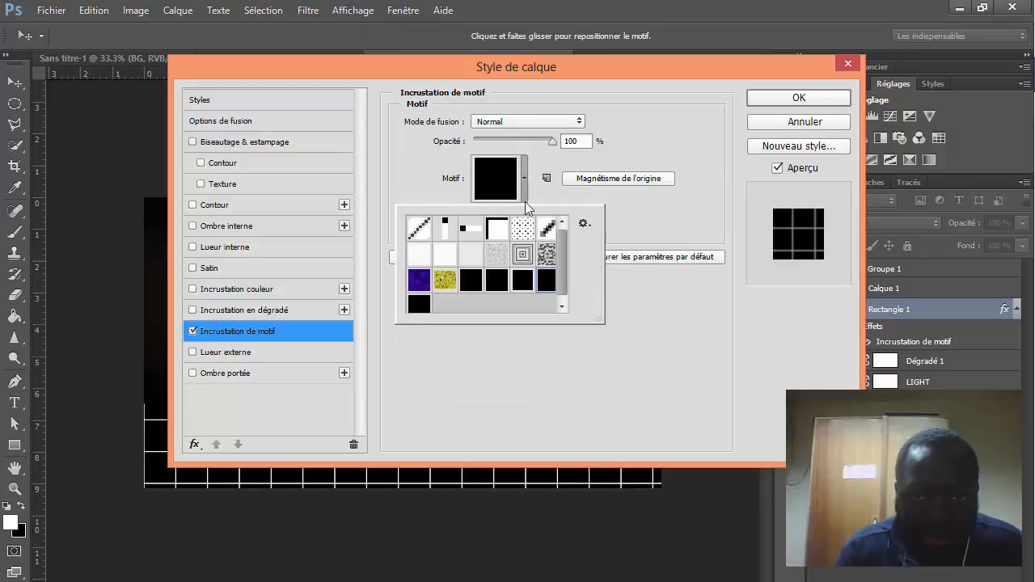
pyautogui.click(418, 304)
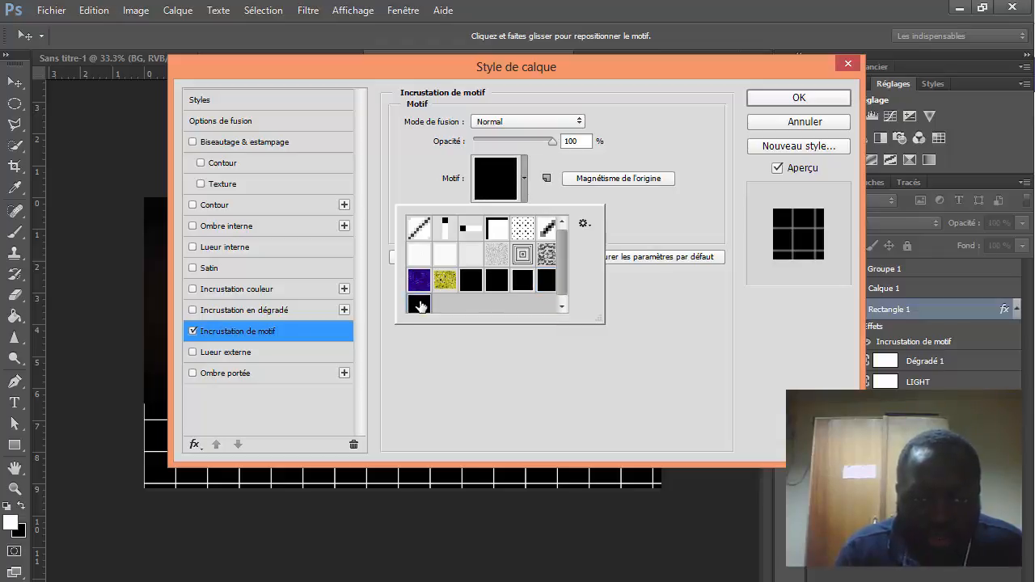
pyautogui.click(798, 96)
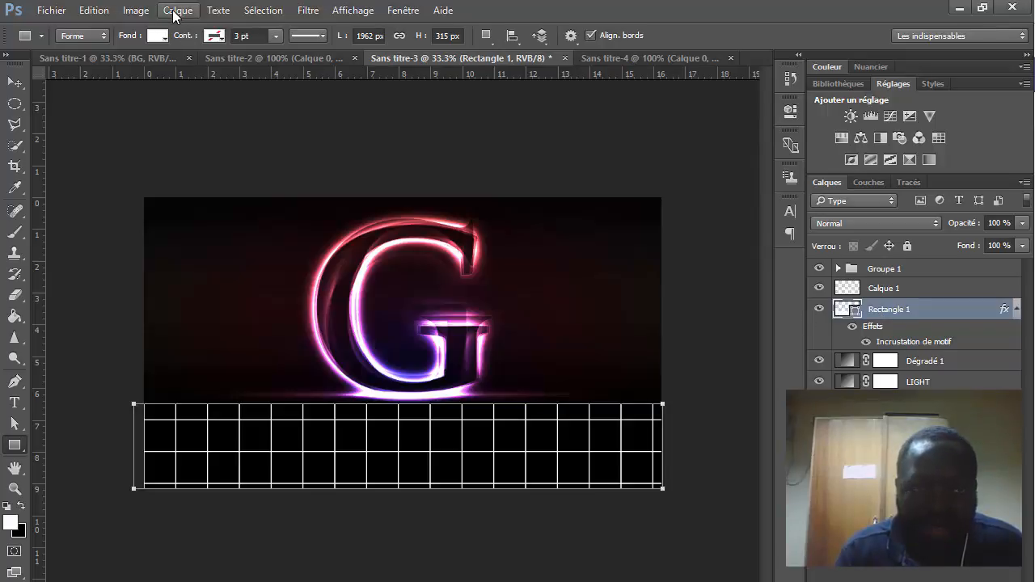
# Create an empty layer Calque 2 above Rectangle 1 and merge the two layers to flatten the pattern effect.
pyautogui.click(175, 14)
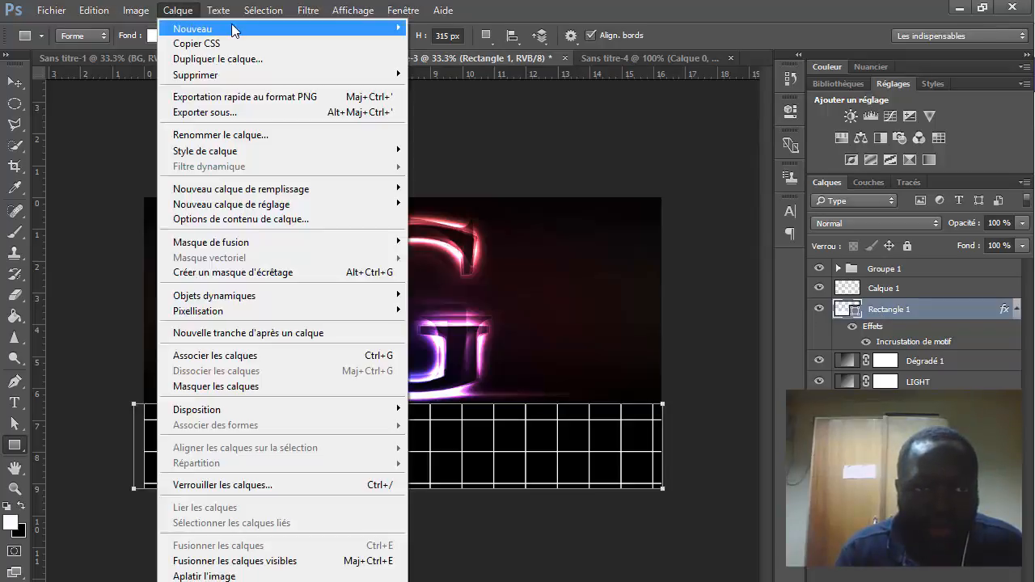
pyautogui.moveTo(272, 32)
pyautogui.click(473, 31)
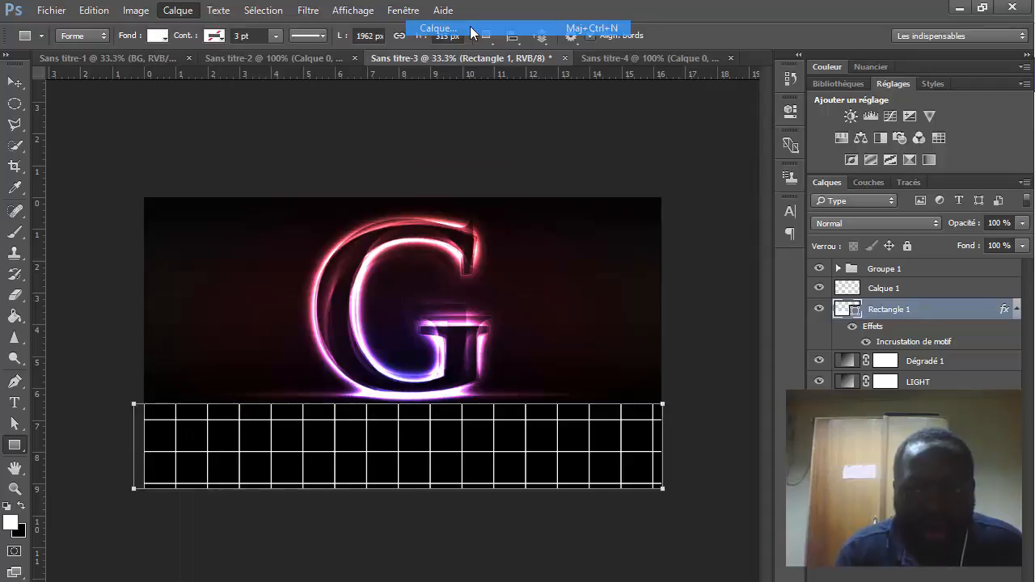
pyautogui.click(865, 220)
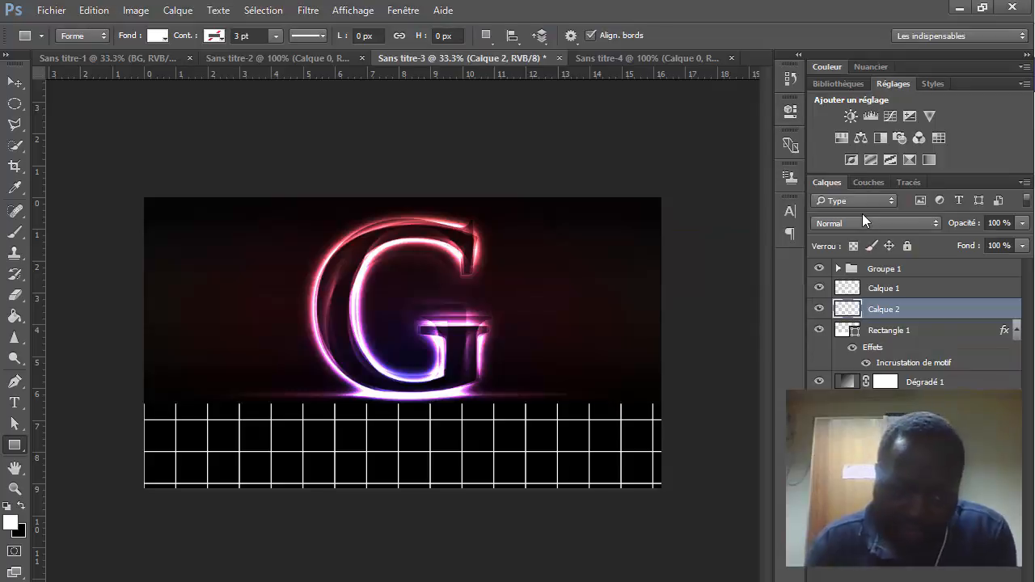
pyautogui.keyDown('shift'); pyautogui.click(888, 332); pyautogui.keyUp('shift')
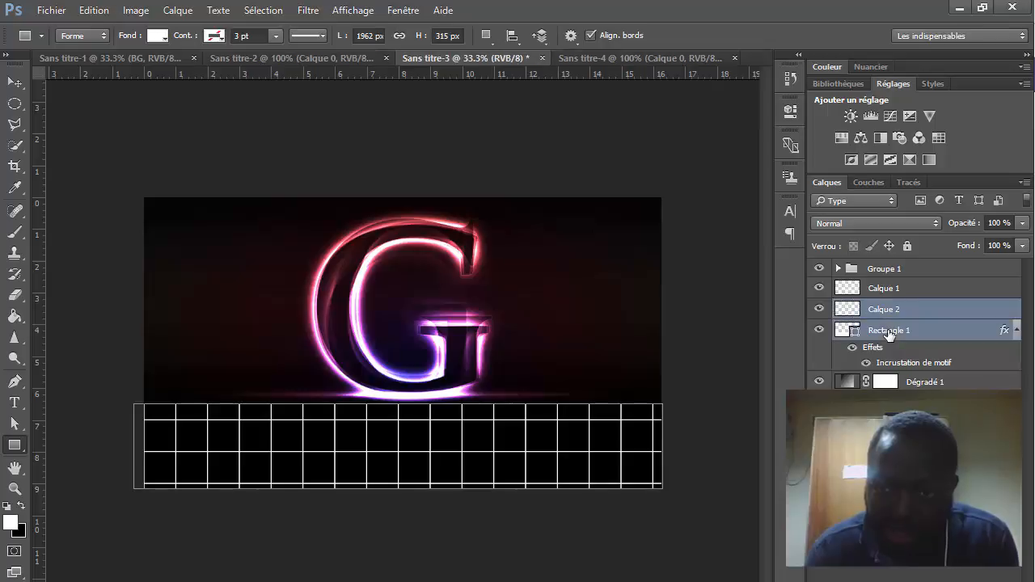
pyautogui.click(1025, 183)
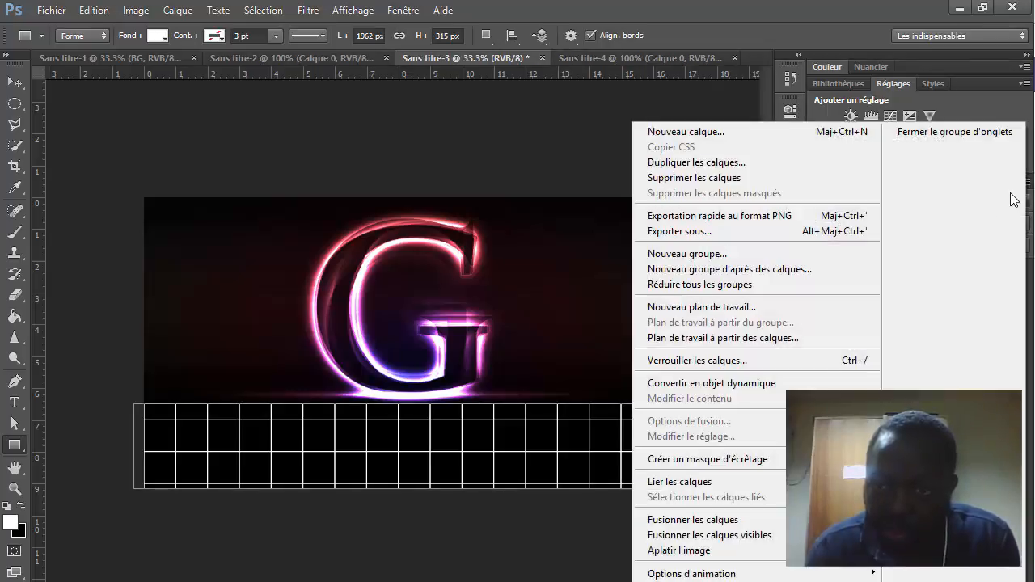
pyautogui.click(725, 521)
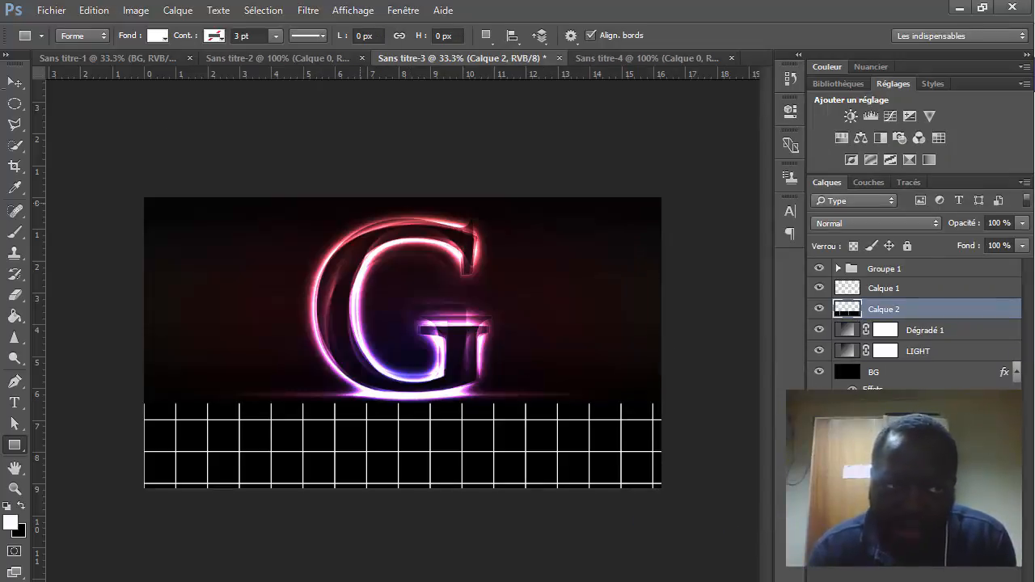
# Transform the grid in perspective, spreading its lower edge outward on both sides to about 181% width.
pyautogui.click(15, 81)
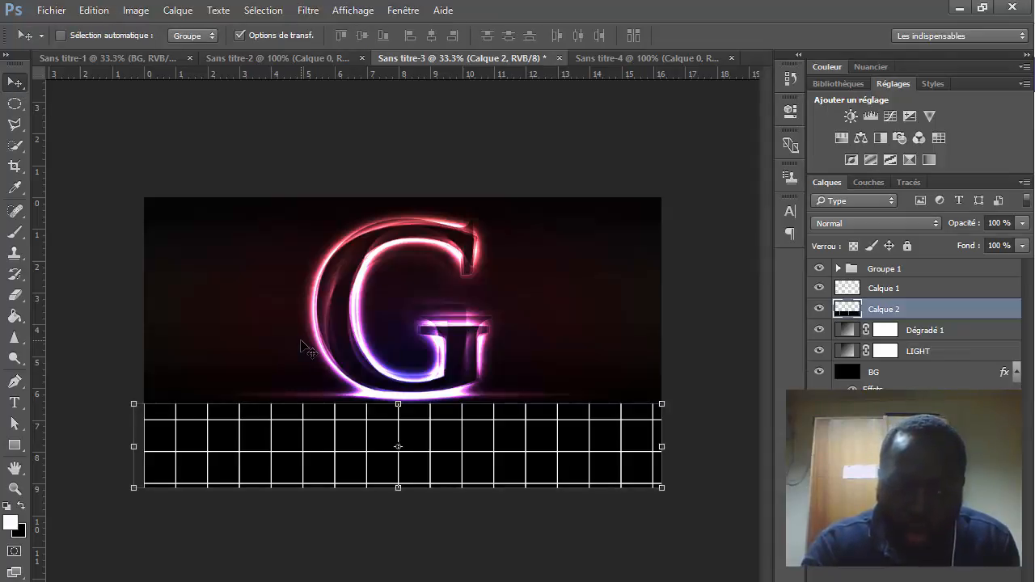
pyautogui.hotkey('ctrl', 't')
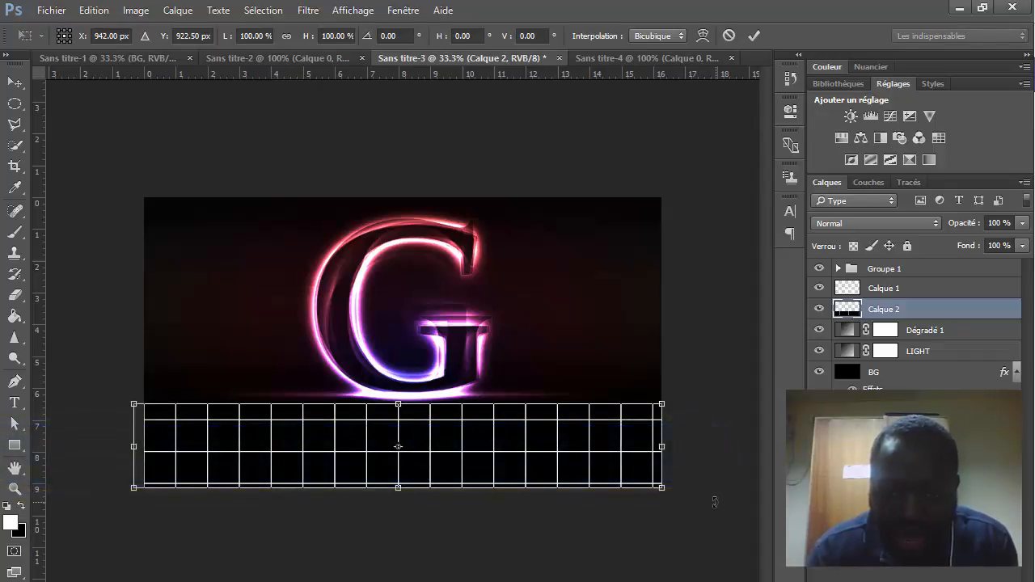
pyautogui.moveTo(661, 489); pyautogui.dragTo(875, 558)
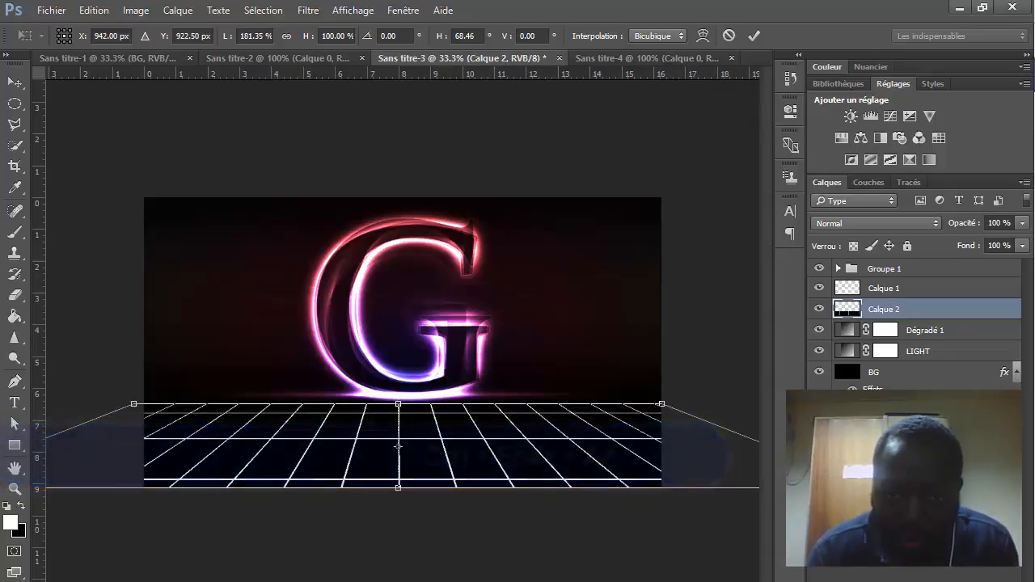
pyautogui.click(753, 36)
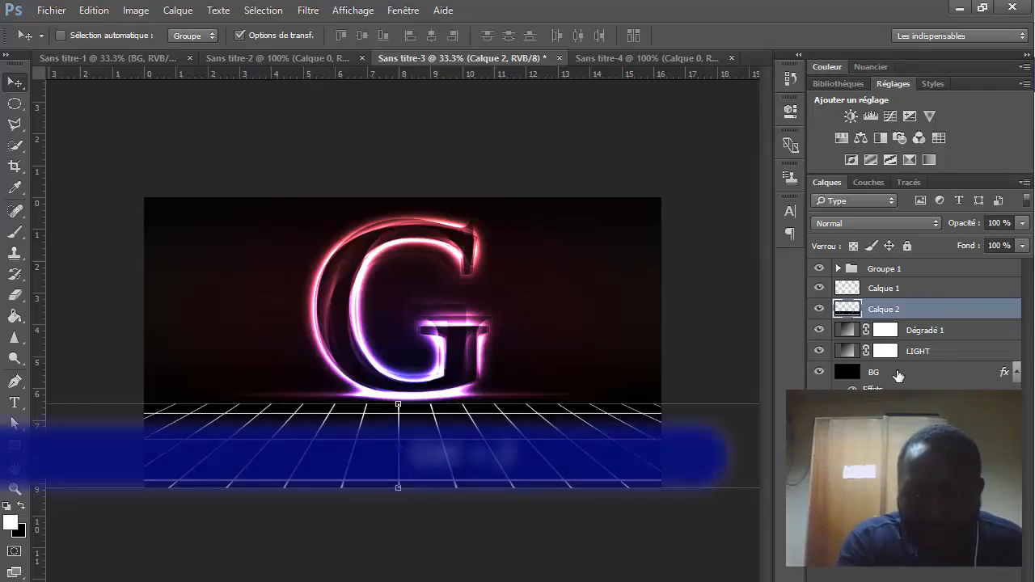
# Duplicate the Calque 2 grid layer and add a layer mask to the copy.
pyautogui.hotkey('ctrl', 'j')
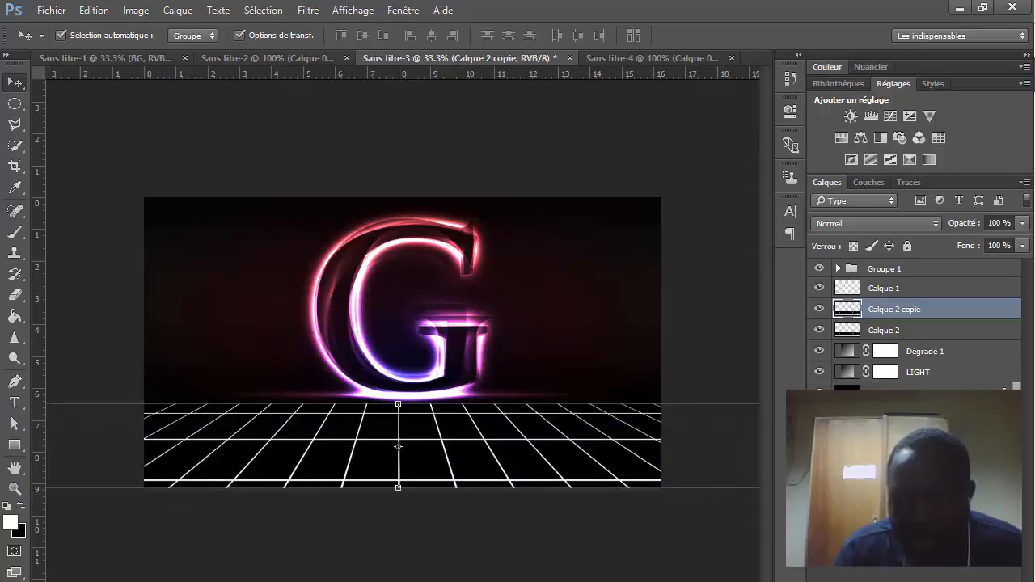
pyautogui.click(896, 573)
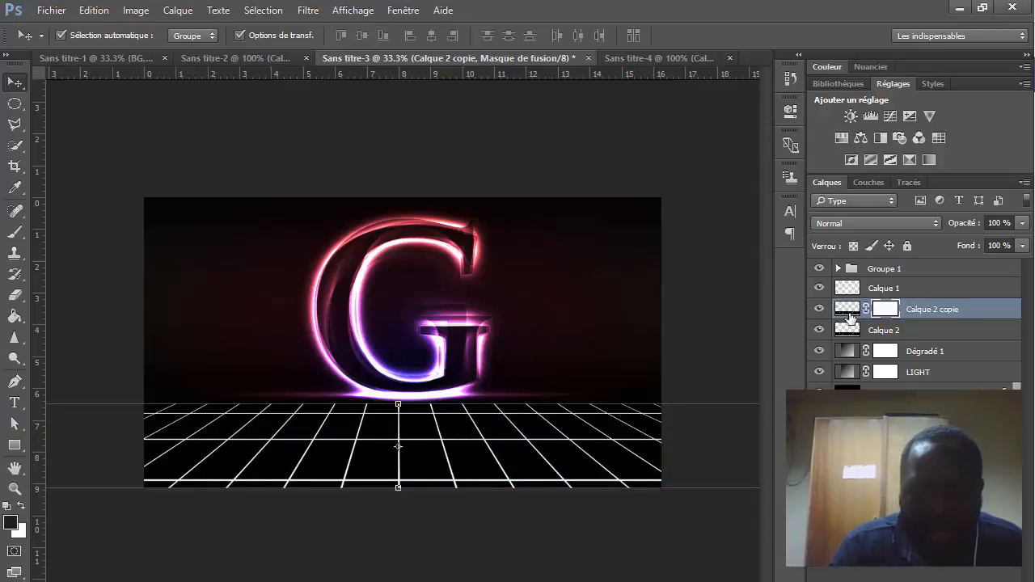
pyautogui.click(848, 316)
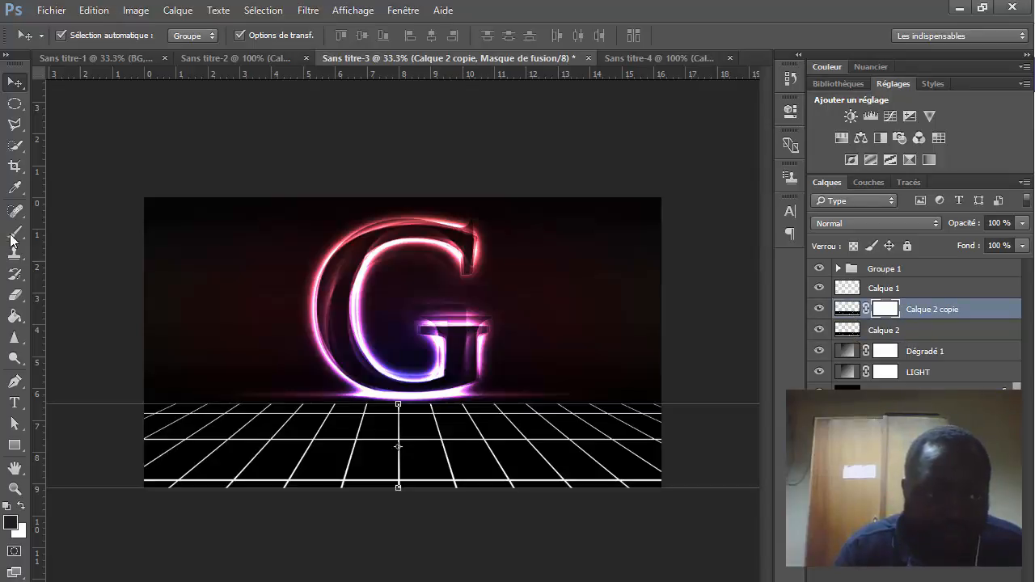
# Paint the copy's mask in black beneath the G's base with a 400 px soft brush, and invert the mask.
pyautogui.click(15, 236)
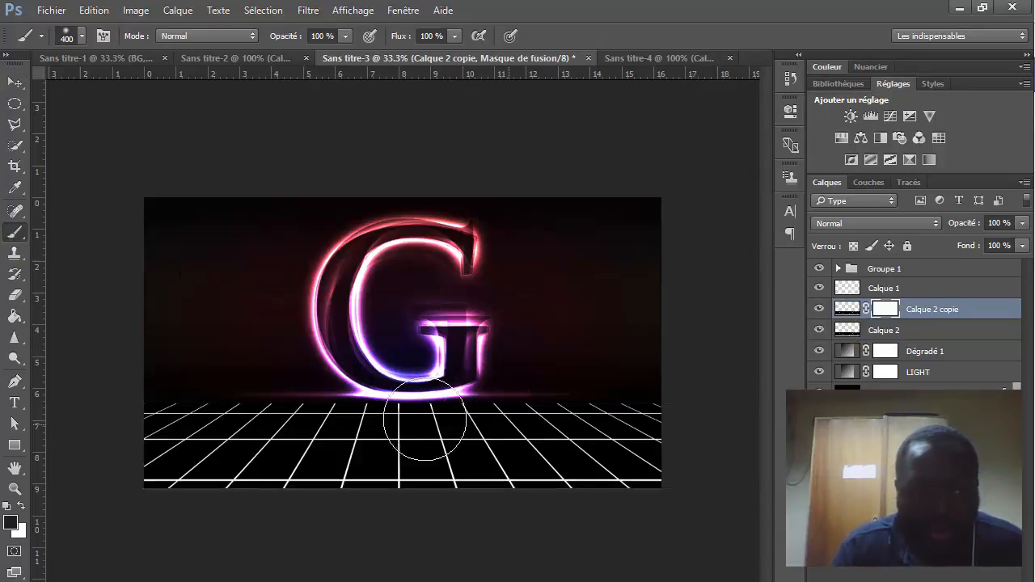
pyautogui.moveTo(374, 424)
pyautogui.mouseDown()
pyautogui.moveTo(470, 416)
pyautogui.moveTo(333, 416)
pyautogui.moveTo(504, 409)
pyautogui.moveTo(385, 396)
pyautogui.moveTo(357, 404)
pyautogui.moveTo(432, 406)
pyautogui.mouseUp()
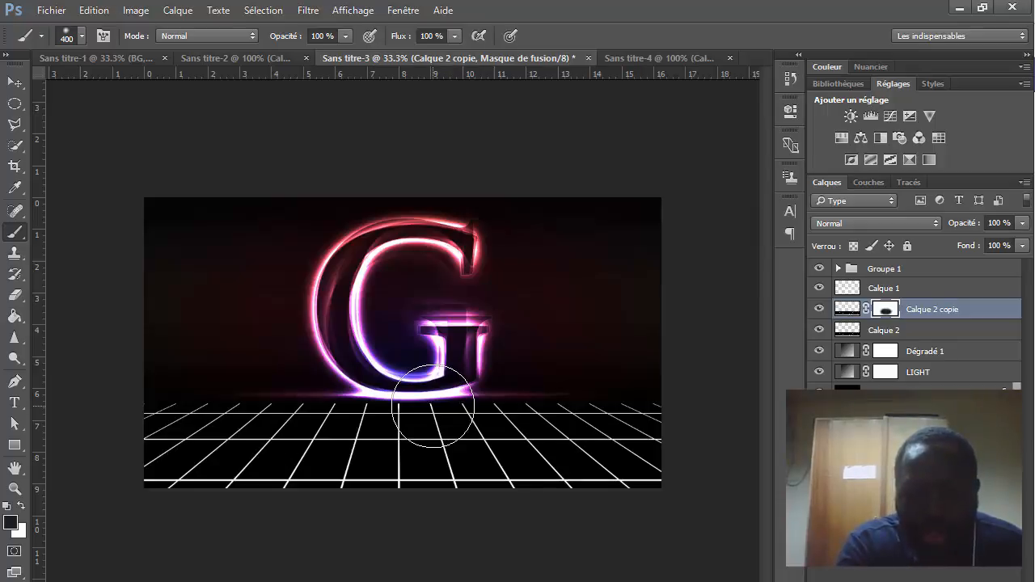
pyautogui.hotkey('ctrl', 'i')
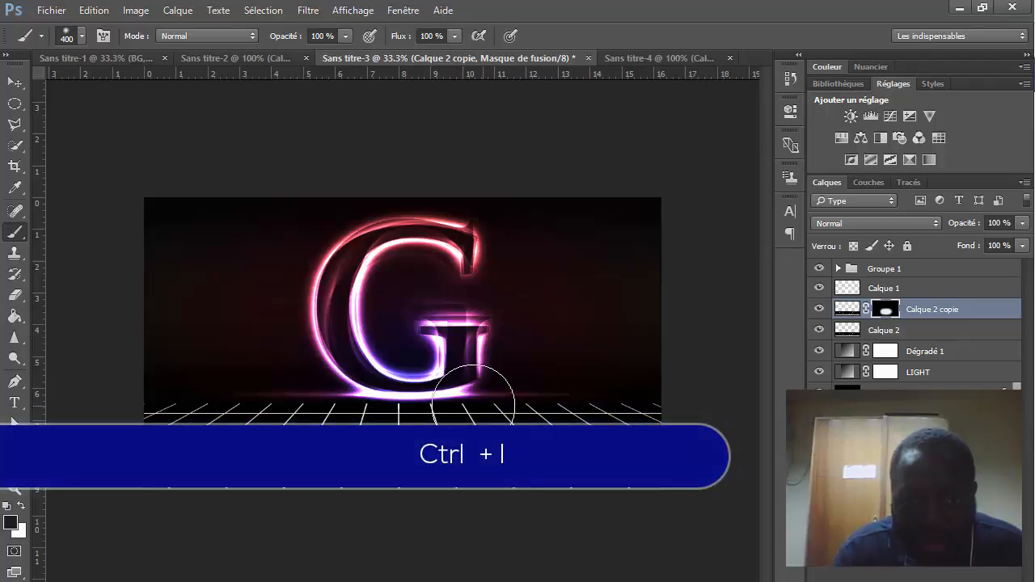
# Set the Calque 2 copie layer's opacity to 14% and its blend mode to Eclaircir.
pyautogui.moveTo(957, 224); pyautogui.dragTo(908, 228)
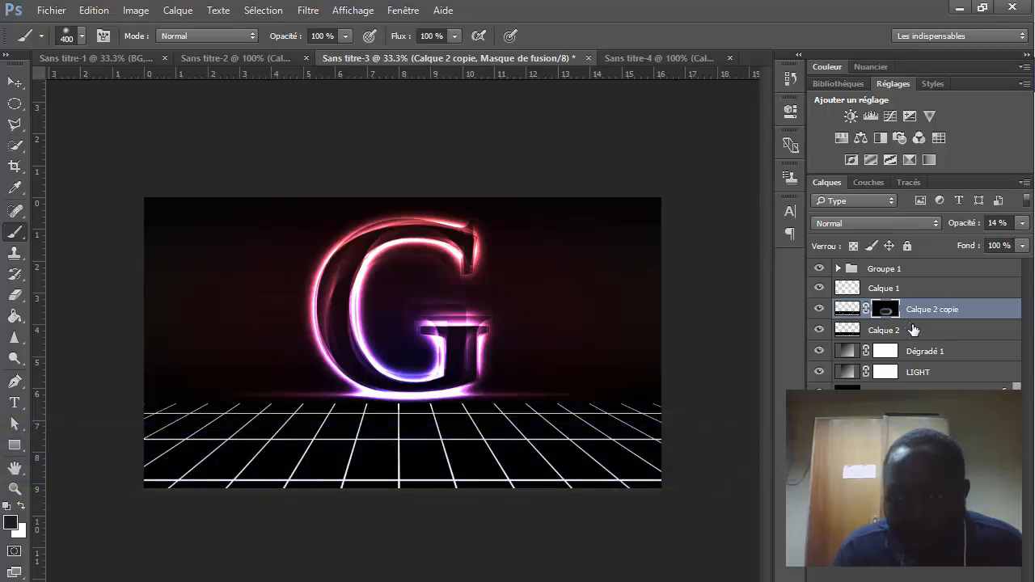
pyautogui.click(878, 225)
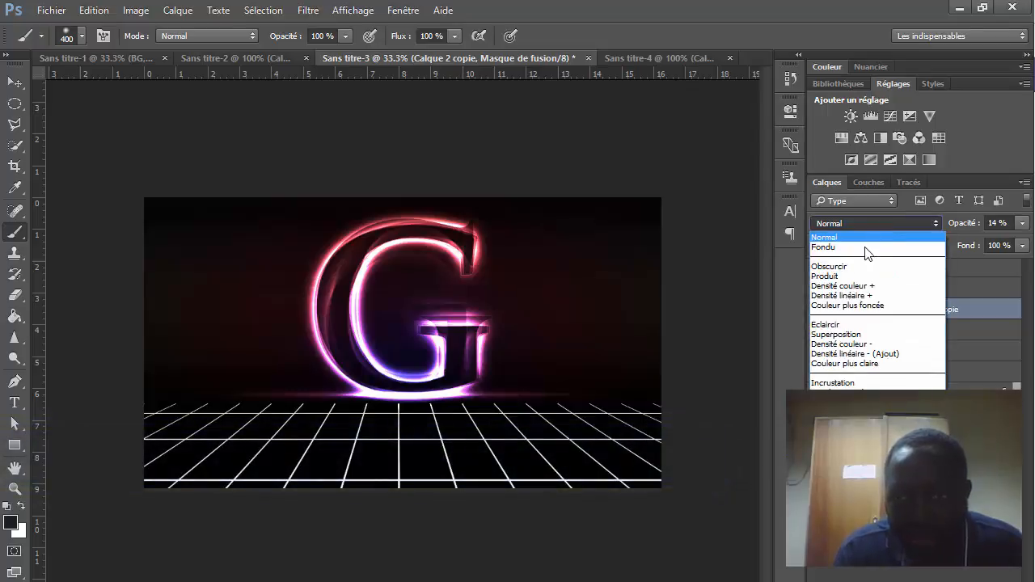
pyautogui.click(856, 325)
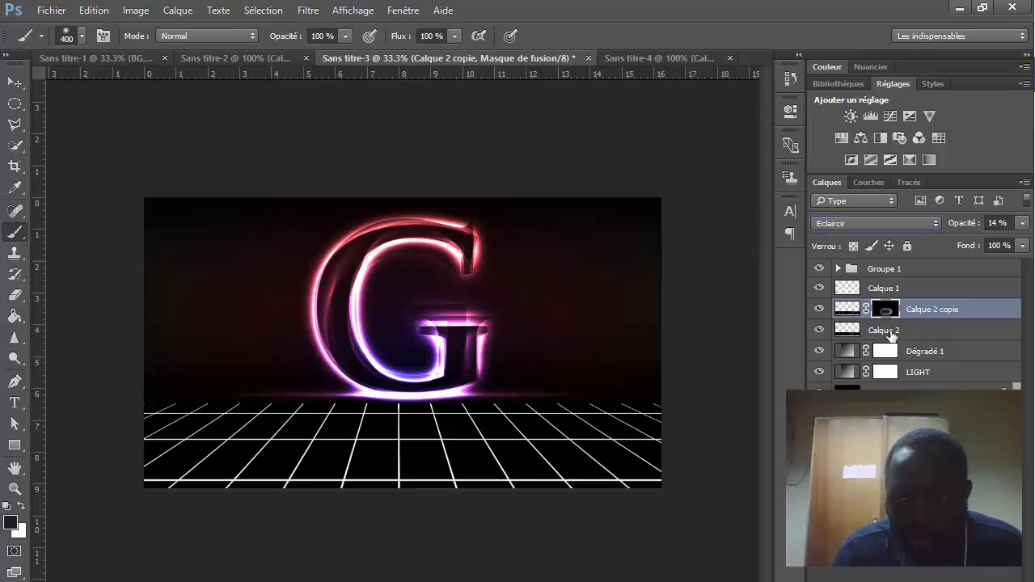
# Lower the opacity of the original Calque 2 grid layer to 19%.
pyautogui.click(912, 330)
pyautogui.click(950, 227)
pyautogui.moveTo(950, 226); pyautogui.dragTo(900, 235)
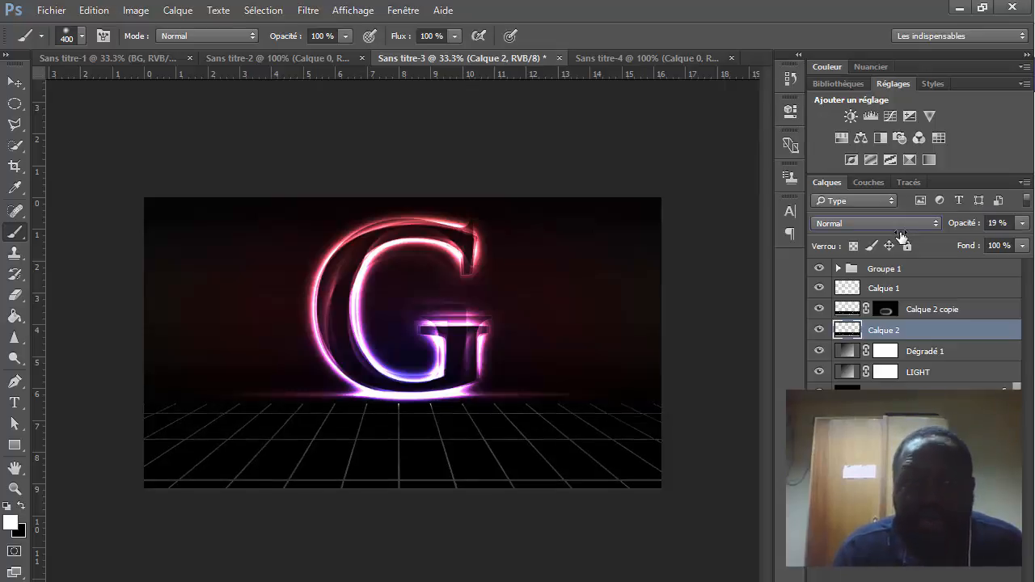